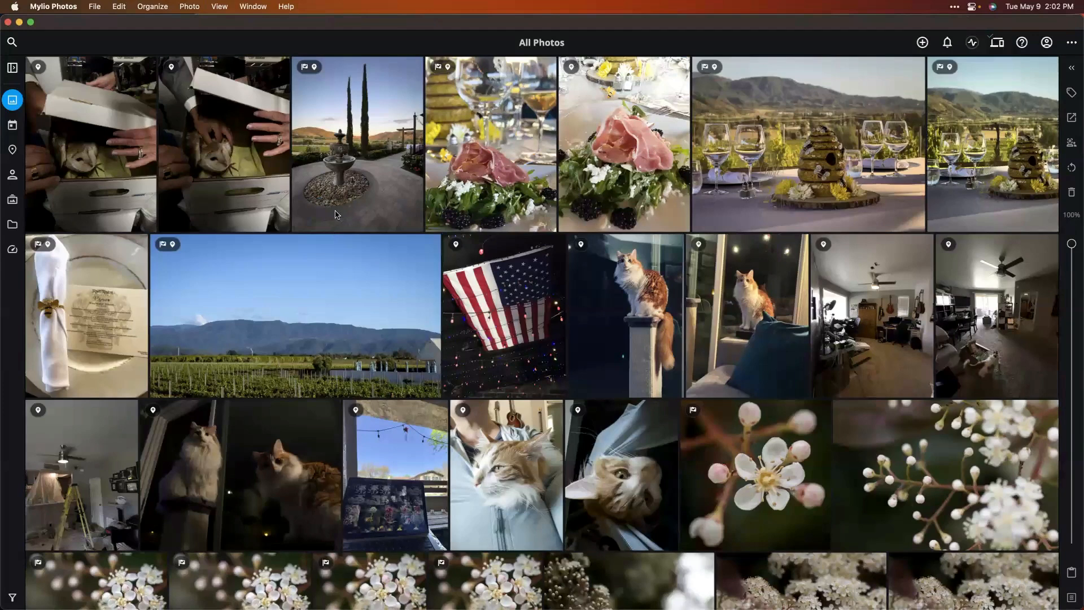
Filter the photo library to show only the photos in the Editing Demo album
left_click(12, 68)
left_click(39, 249)
scroll(91, 395, "down", 10)
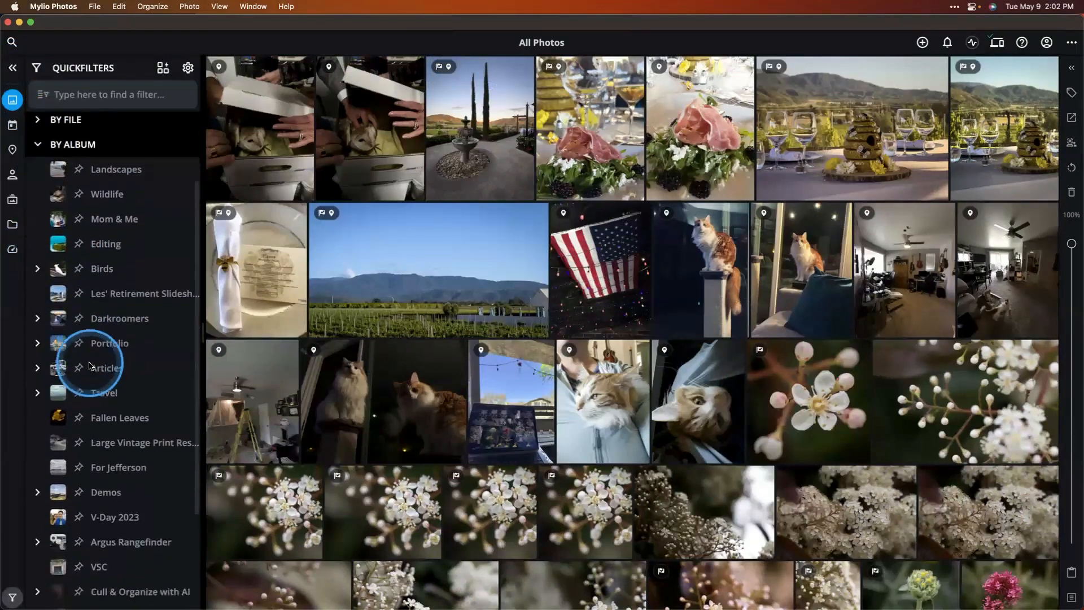
left_click(120, 477)
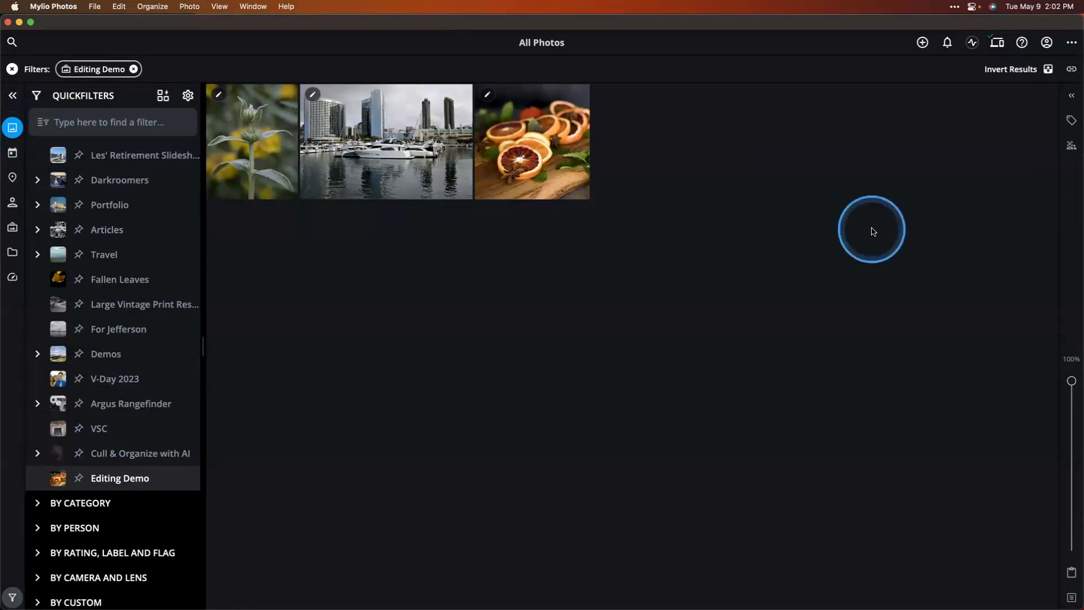
Open the plant photo with its editing controls and compare the edited version with the original
double_click(272, 158)
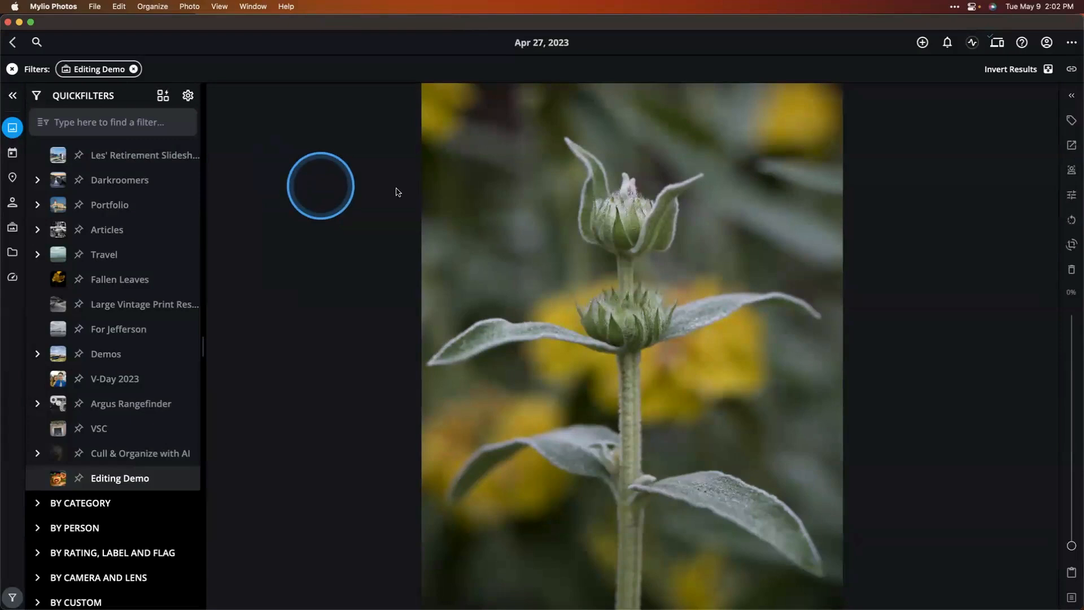
left_click(1071, 195)
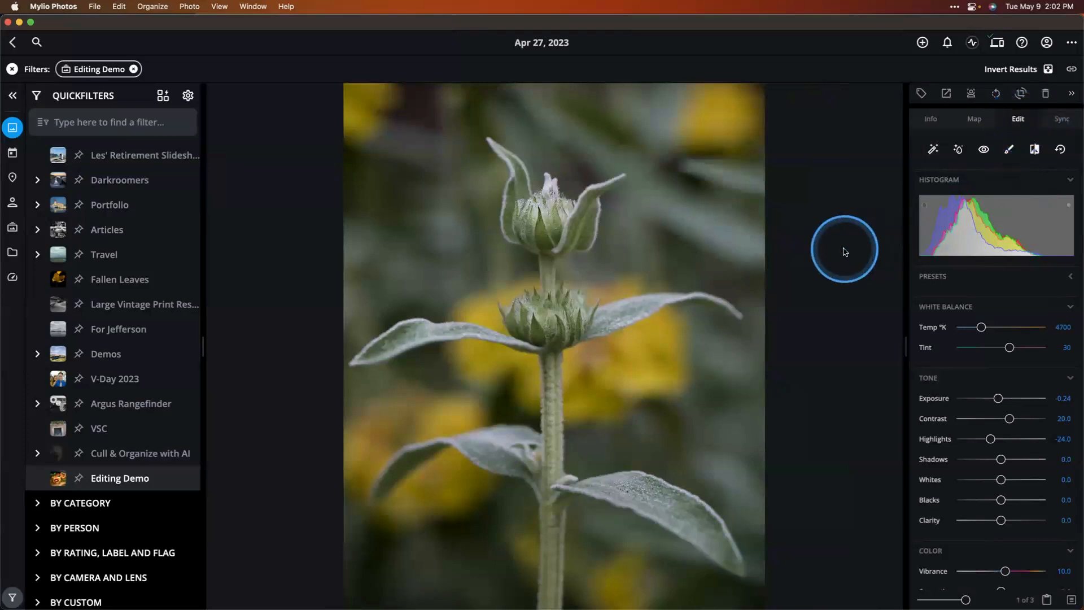
left_click(1034, 149)
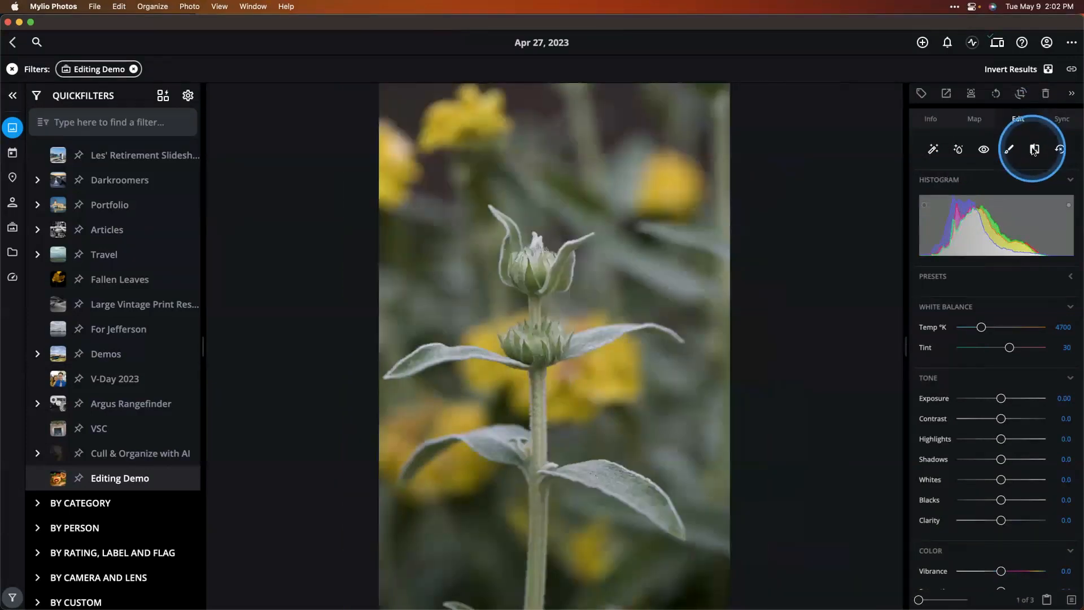
left_click(1034, 149)
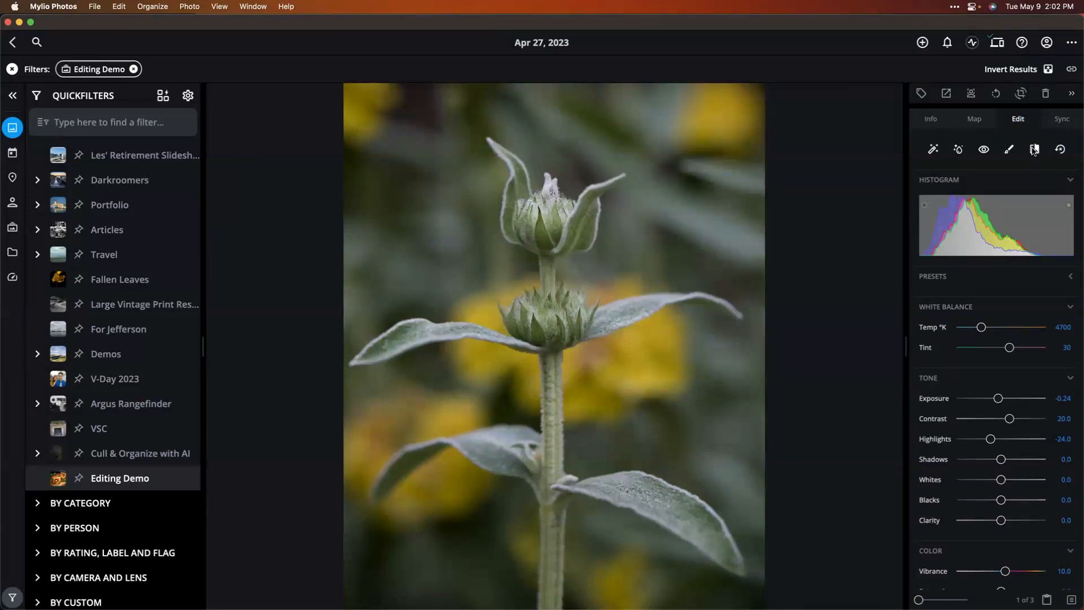
Reset all adjustments on the plant photo and collapse the histogram
left_click(1060, 150)
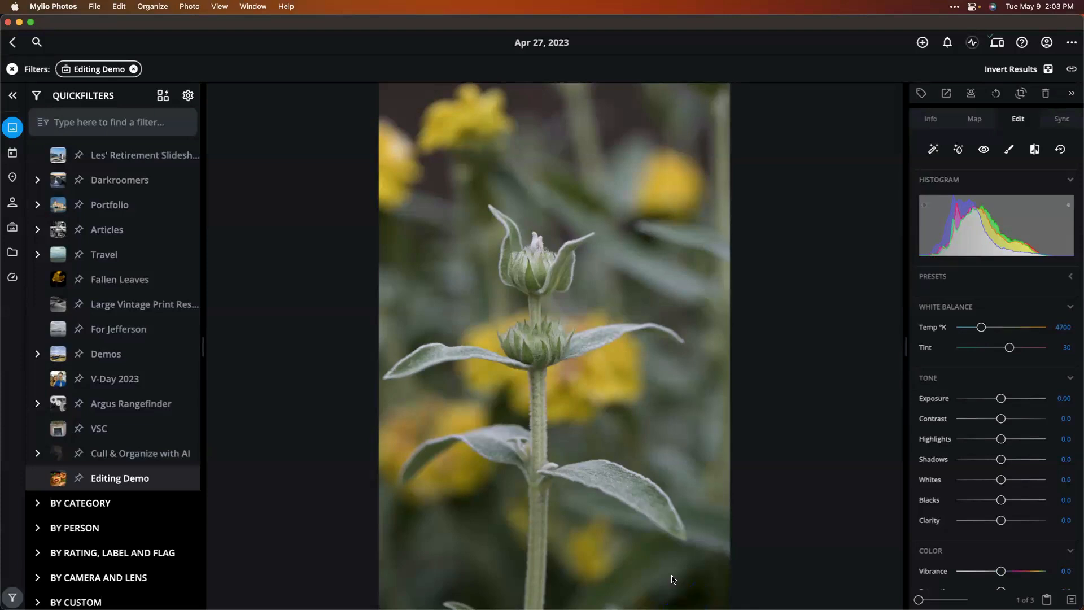
key("j")
key("j")
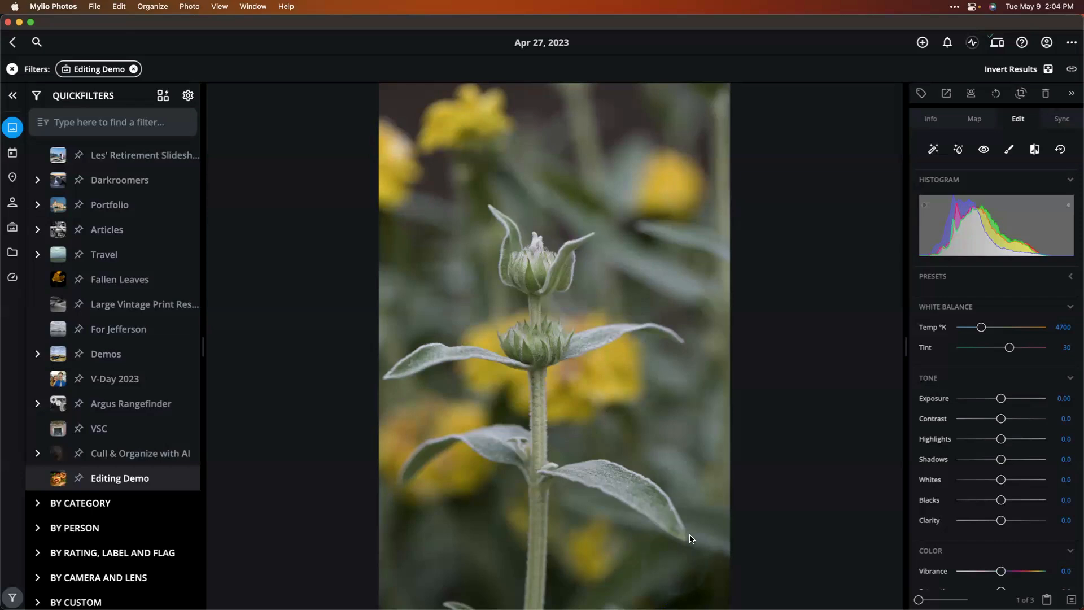
left_click(1071, 181)
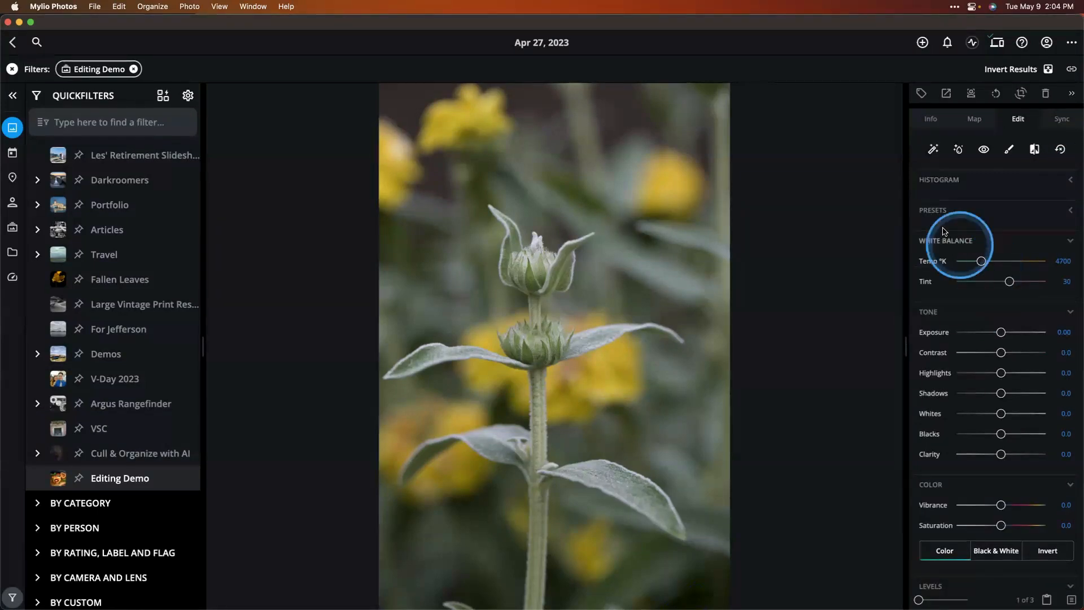
Expand the presets, look through the available looks, and collapse them without applying one
left_click(1073, 213)
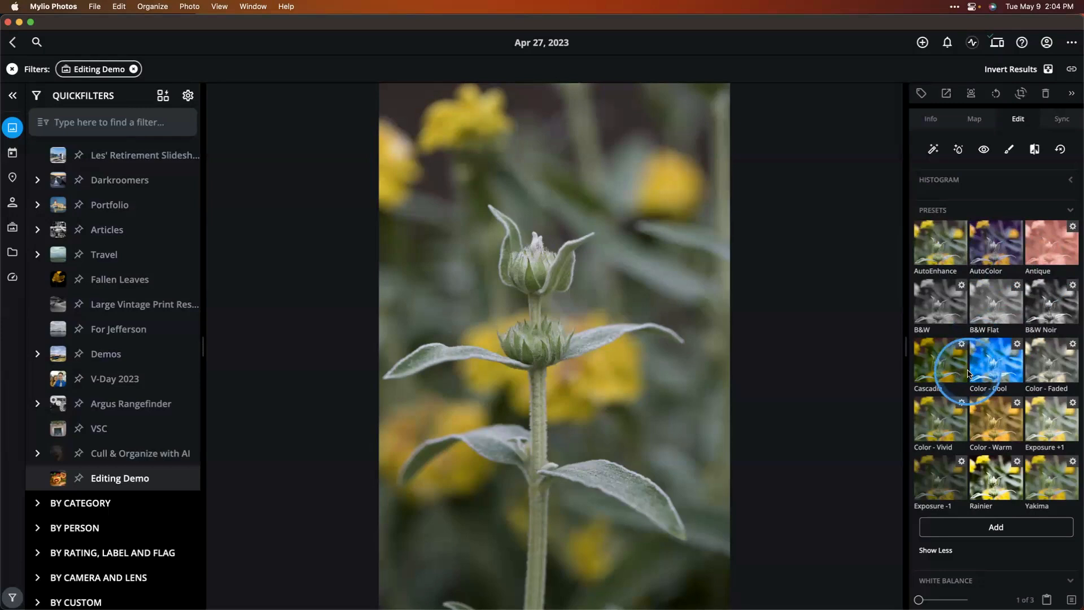
scroll(988, 397, "down", 2)
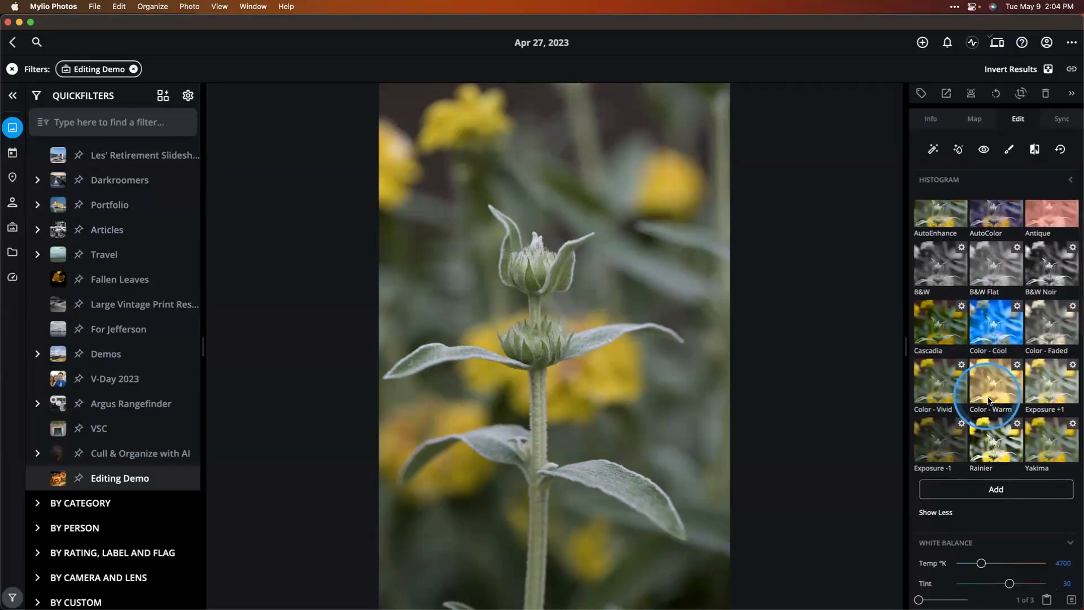
scroll(994, 350, "up", 2)
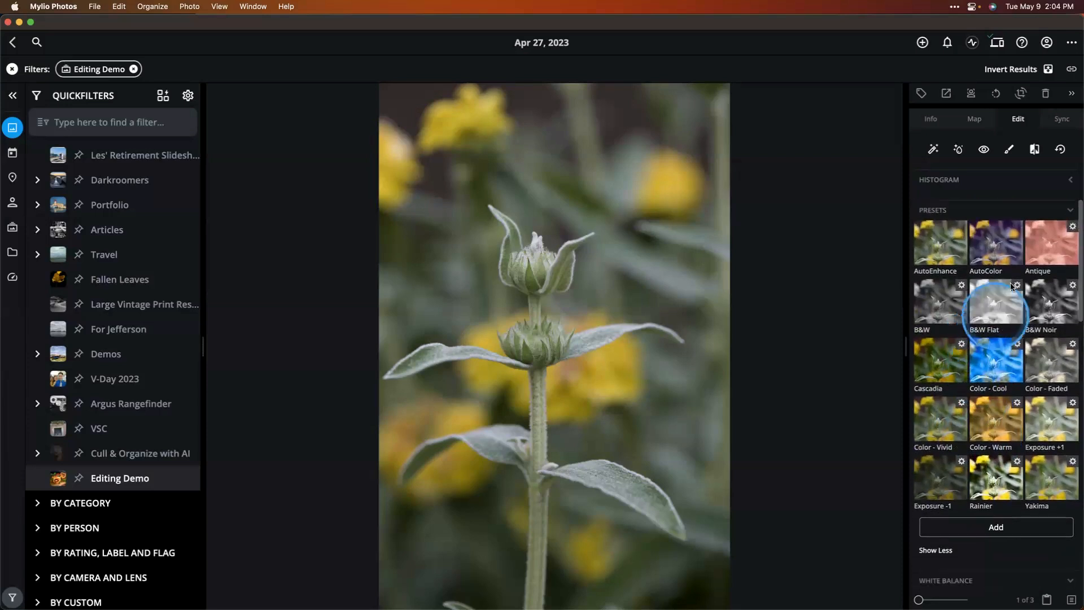
left_click(1057, 216)
scroll(996, 310, "down", 2)
scroll(998, 318, "up", 2)
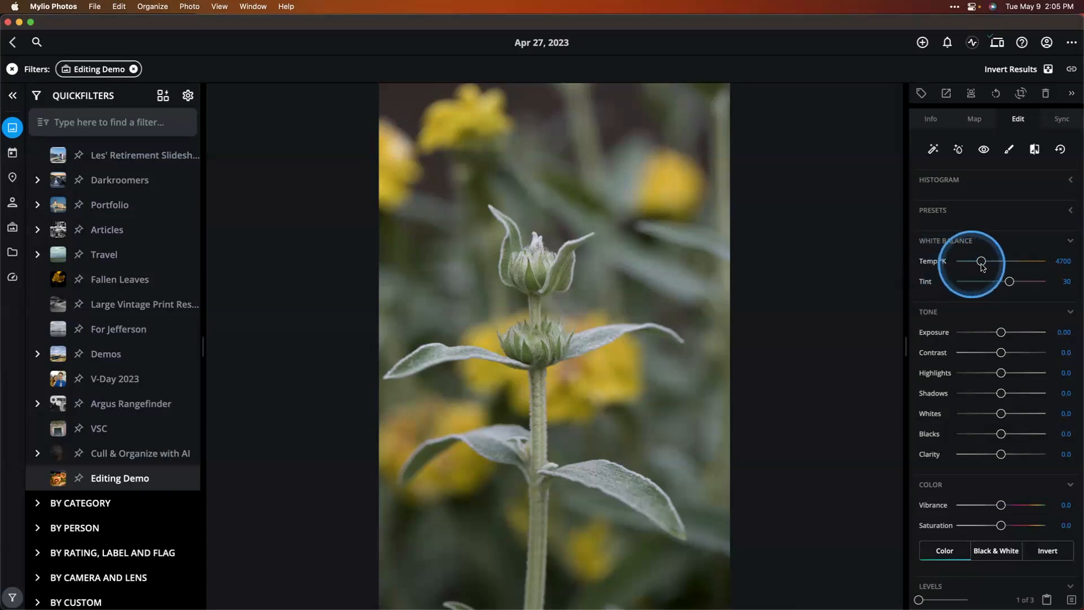
Try a white balance temperature of 6914 K and a tint of -15, and reset both to their defaults
left_click_drag(981, 262, 987, 262)
left_click_drag(994, 261, 1000, 261)
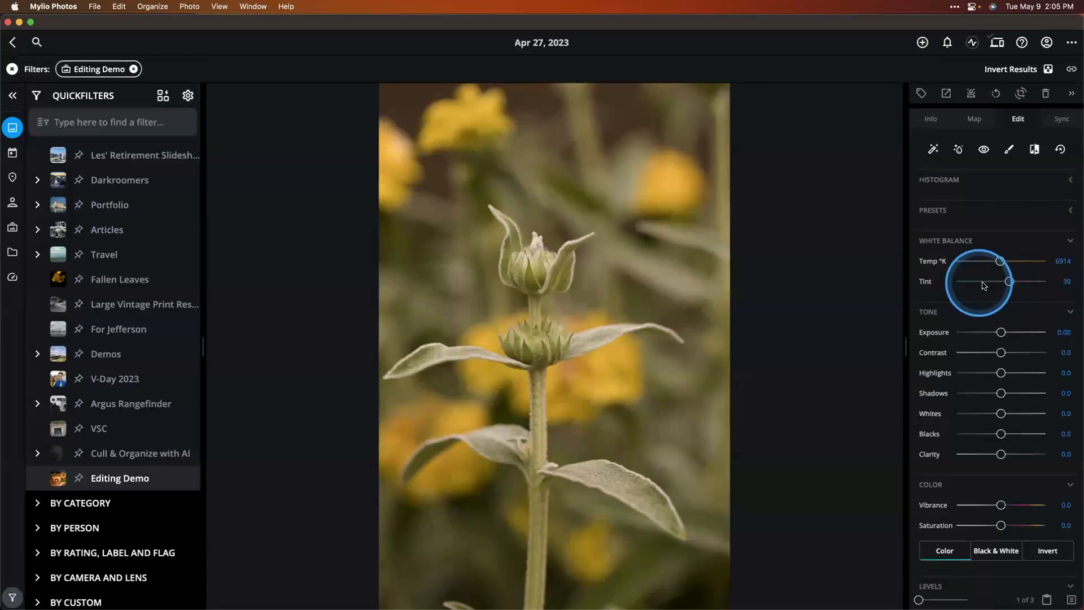
left_click_drag(1009, 282, 1015, 283)
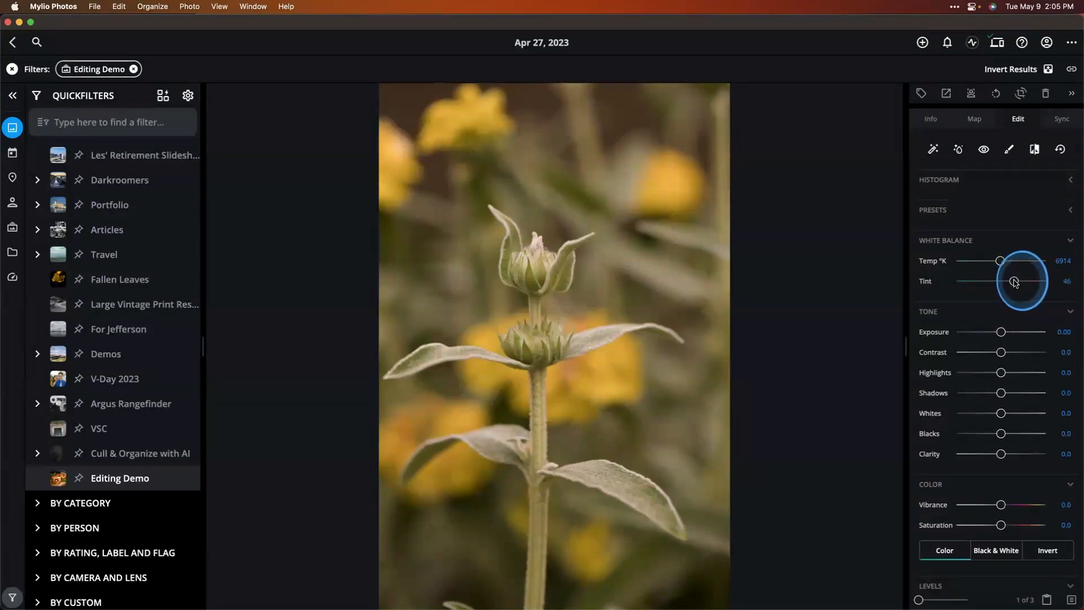
left_click_drag(1015, 282, 997, 282)
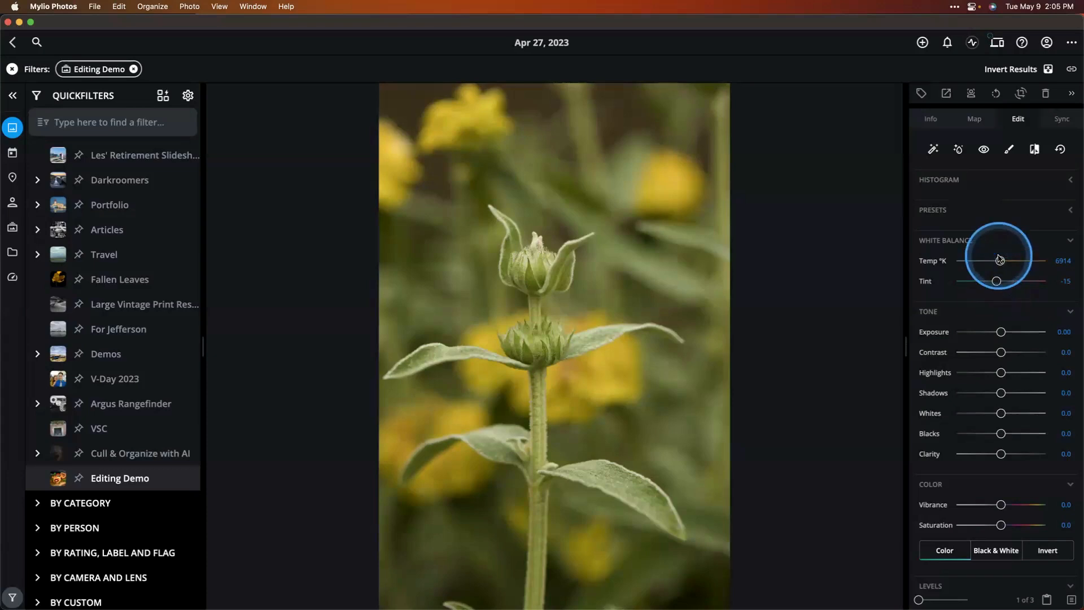
double_click(1001, 261)
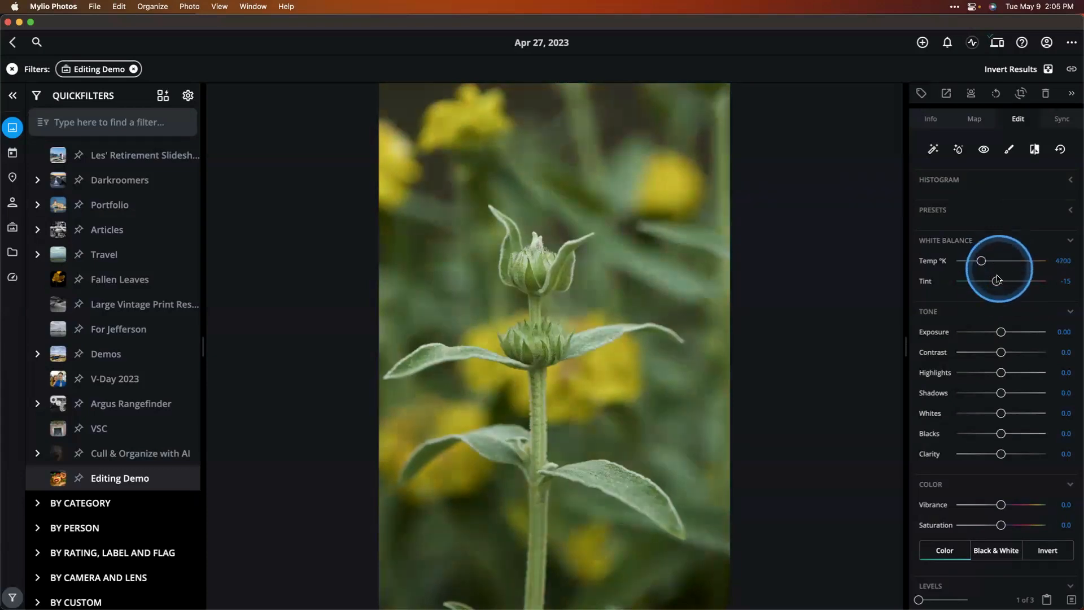
double_click(996, 281)
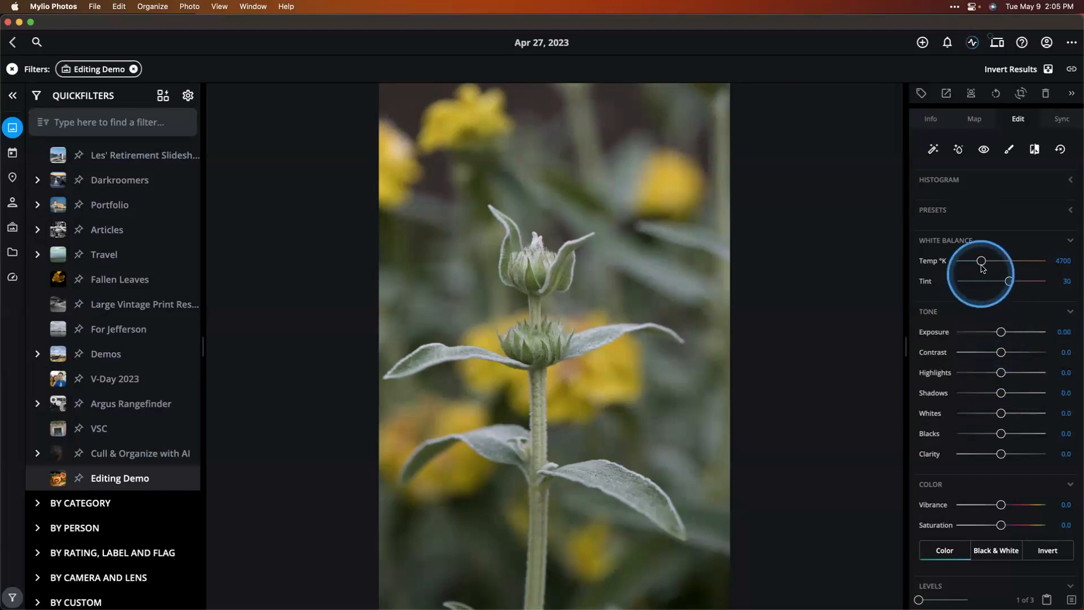
Warm the photo's white balance to 6729 K and set Exposure to -0.32, Contrast to 15 and Whites to 15
left_click_drag(981, 261, 997, 260)
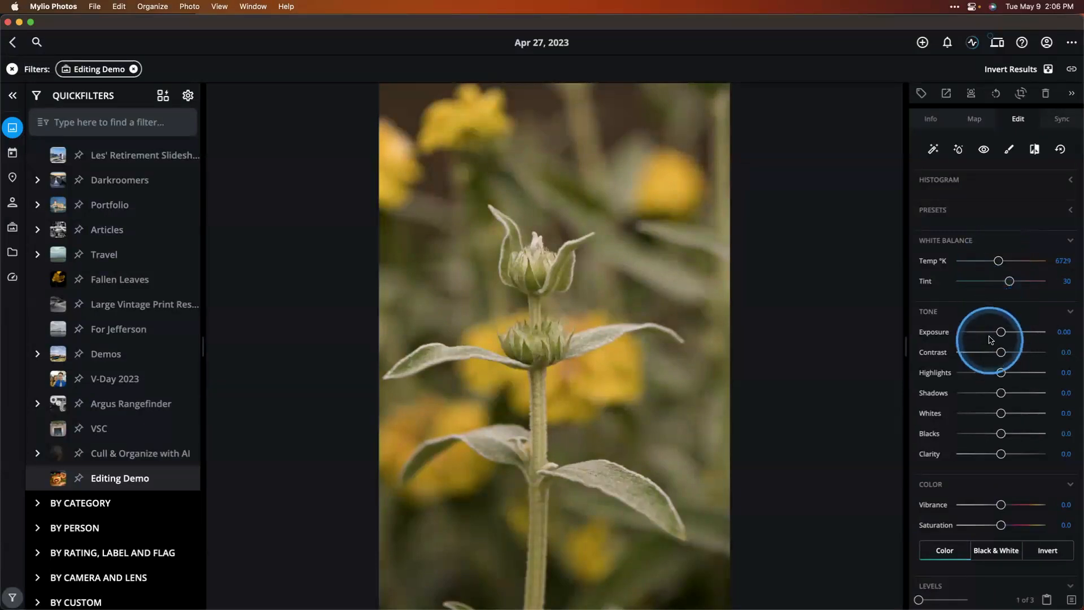
scroll(993, 323, "down", 2)
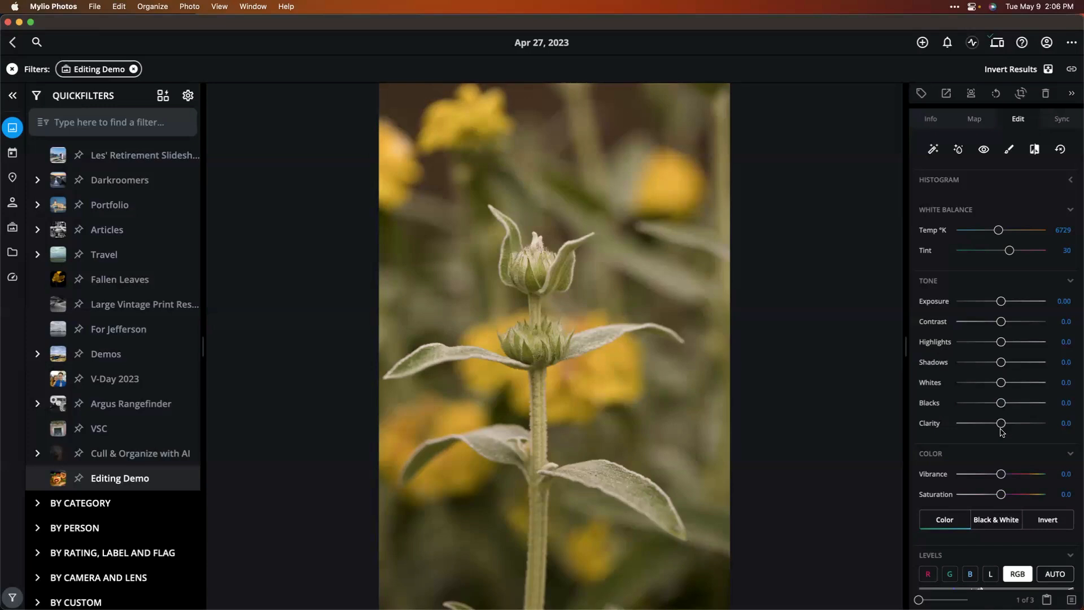
scroll(1001, 432, "down", 2)
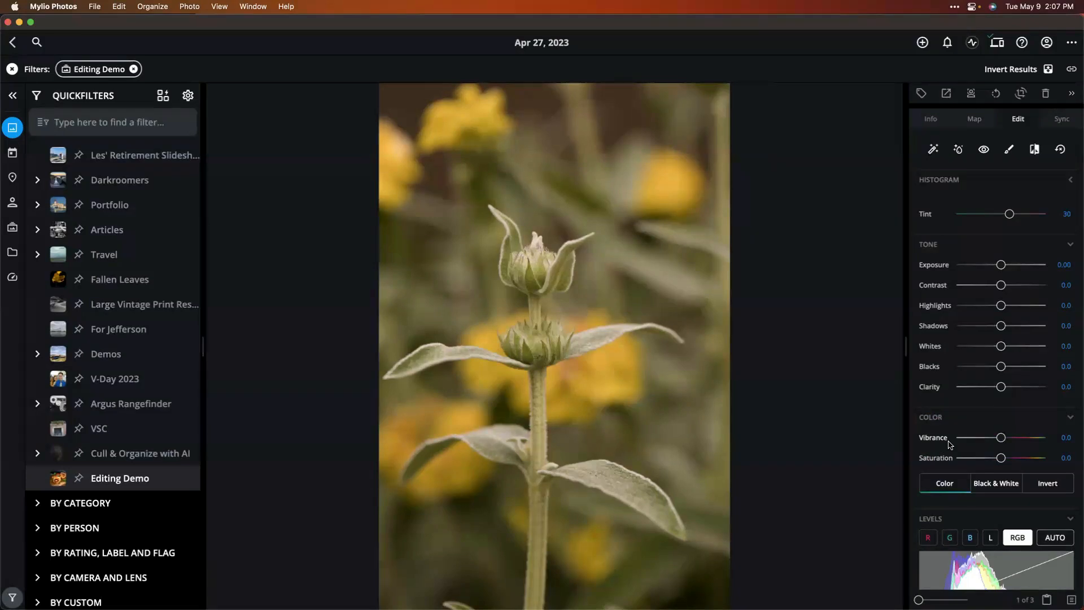
left_click(999, 458)
scroll(982, 474, "down", 1)
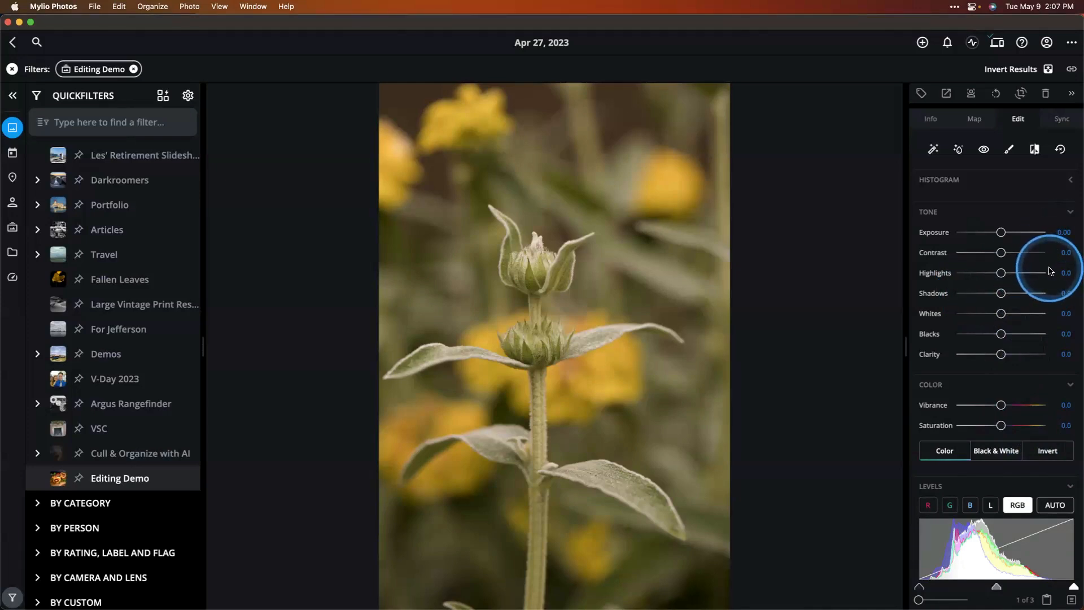
left_click_drag(1001, 232, 1007, 256)
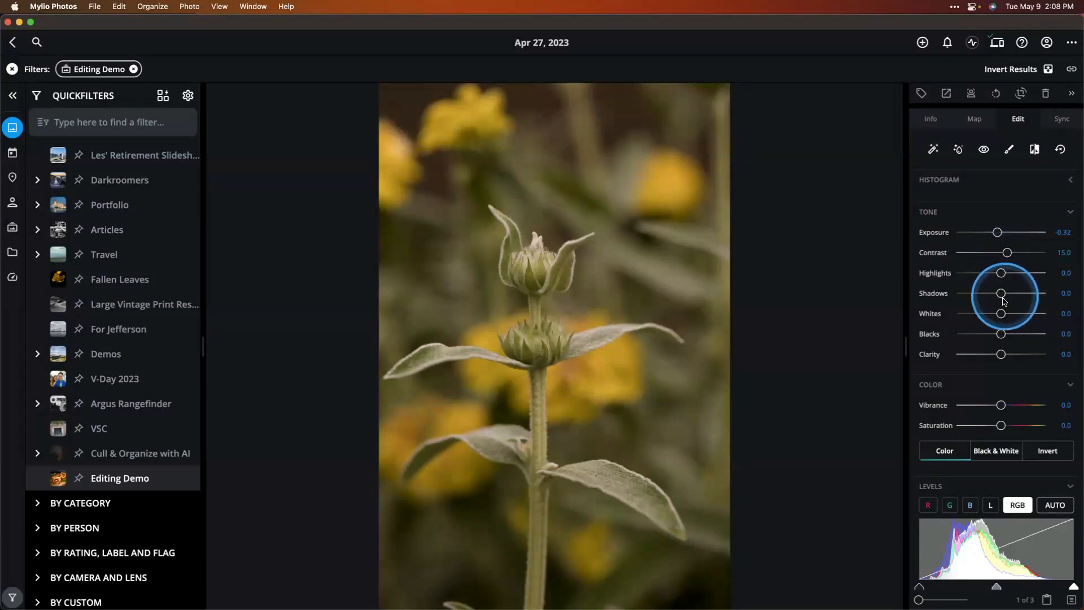
left_click_drag(1002, 315, 1008, 314)
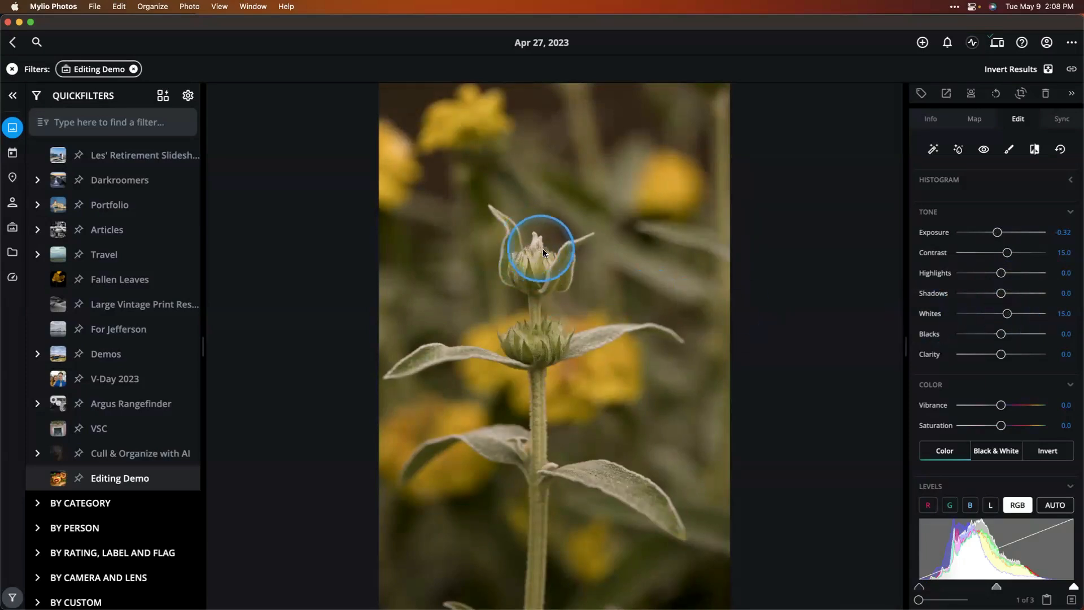
Try a Clarity of 34 on the whole photo and reset it to its default
left_click_drag(1002, 354, 1023, 357)
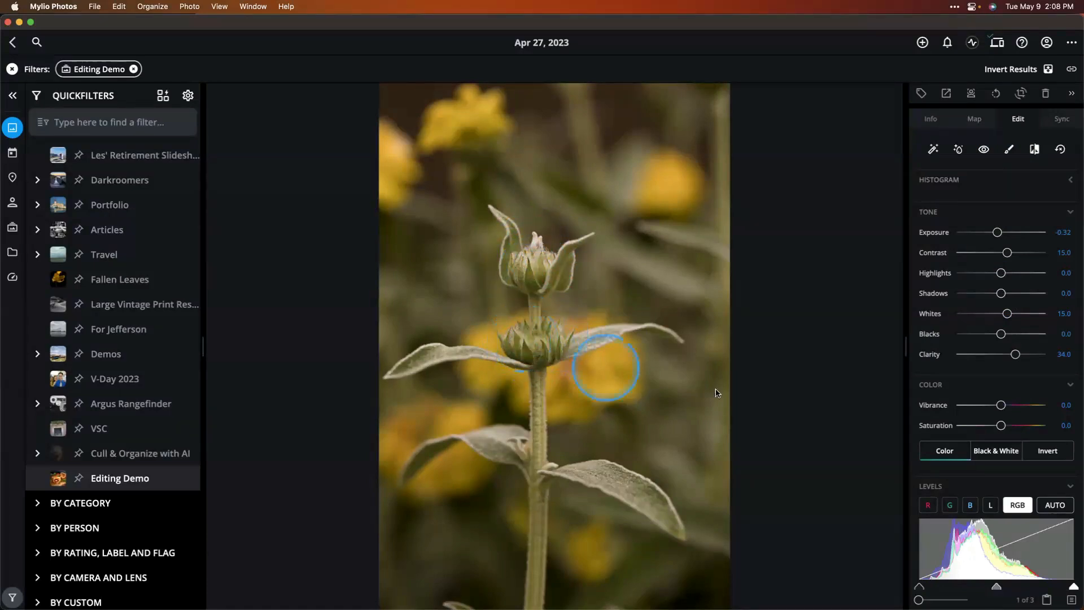
double_click(1015, 355)
Paint a local adjustment over the flower buds with a brush radius of 13.6 and set its Vibrance to 7
left_click(1010, 150)
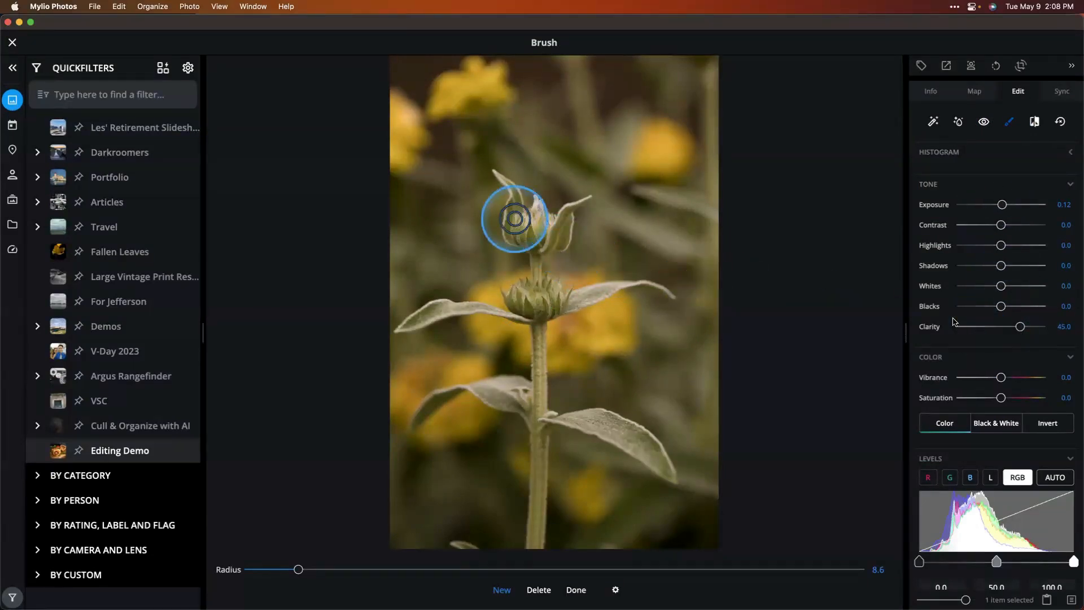
key("bracketright")
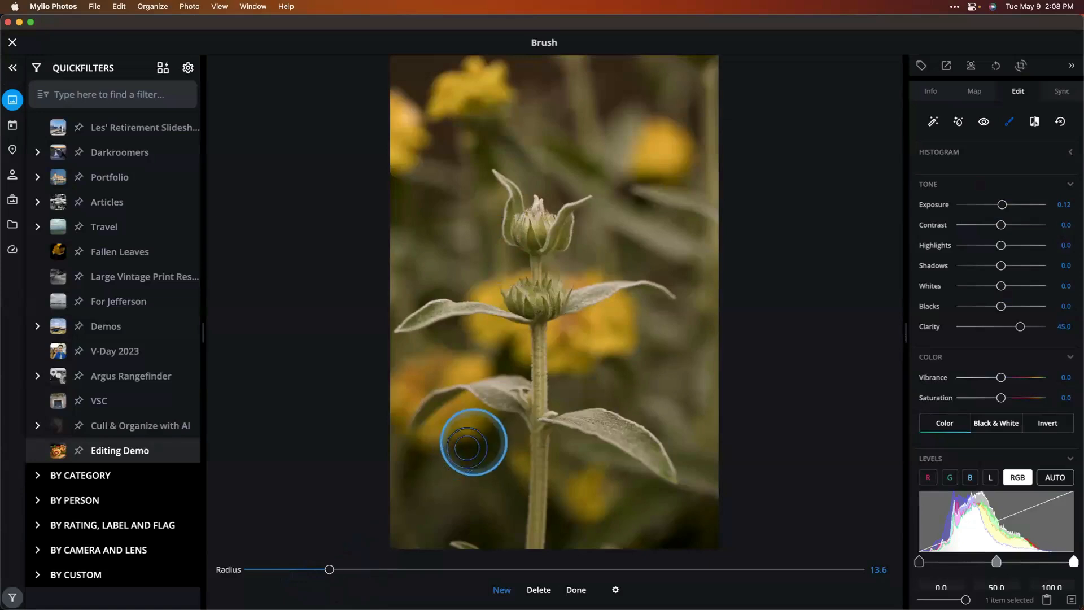
mouse_move(540, 213)
left_mouse_down()
mouse_move(551, 231)
mouse_move(536, 206)
mouse_move(553, 237)
mouse_move(549, 294)
mouse_move(526, 298)
mouse_move(546, 301)
mouse_move(555, 293)
mouse_move(544, 285)
mouse_move(528, 297)
mouse_move(563, 298)
mouse_move(533, 285)
mouse_move(548, 293)
mouse_move(536, 302)
mouse_move(536, 265)
left_mouse_up()
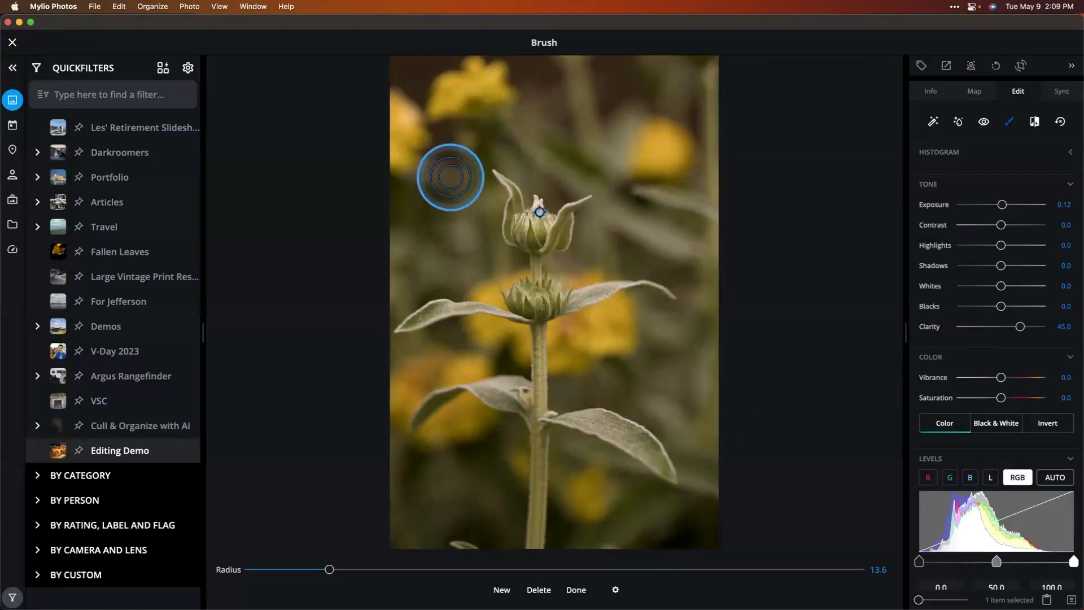
left_click_drag(1002, 378, 1000, 379)
Examine the red, green and blue channels in Levels and the Vignette settings for the brushed area
scroll(1000, 379, "down", 4)
scroll(998, 378, "down", 4)
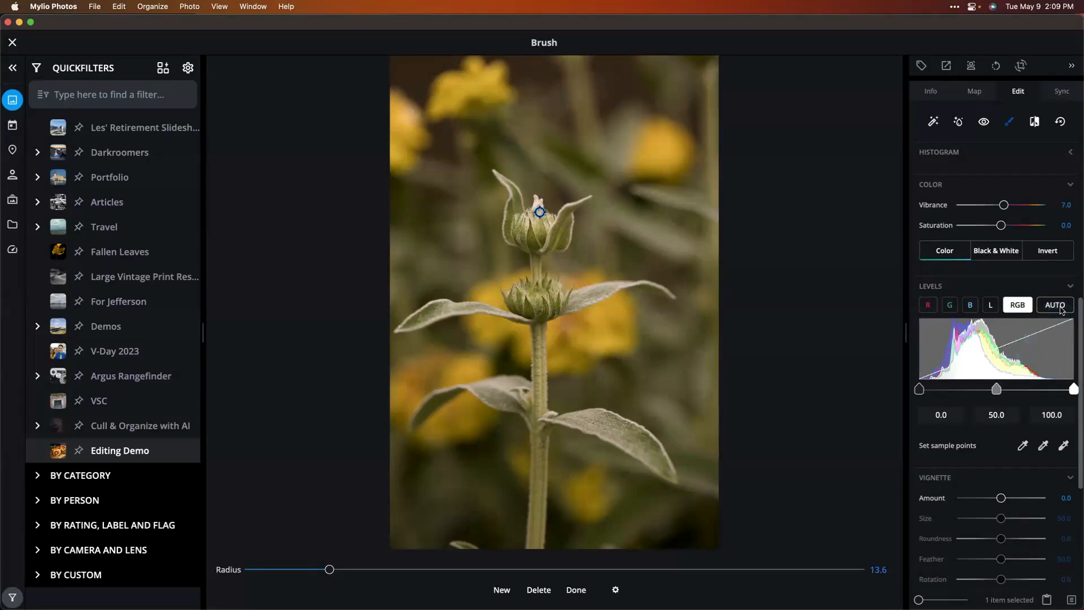
scroll(1046, 306, "up", 1)
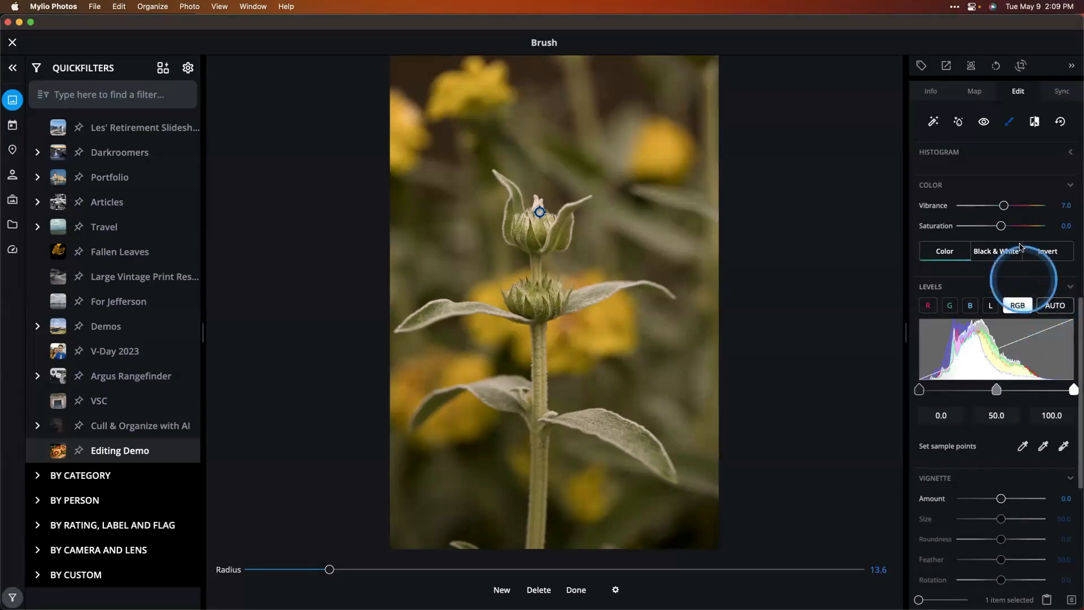
left_click(959, 127)
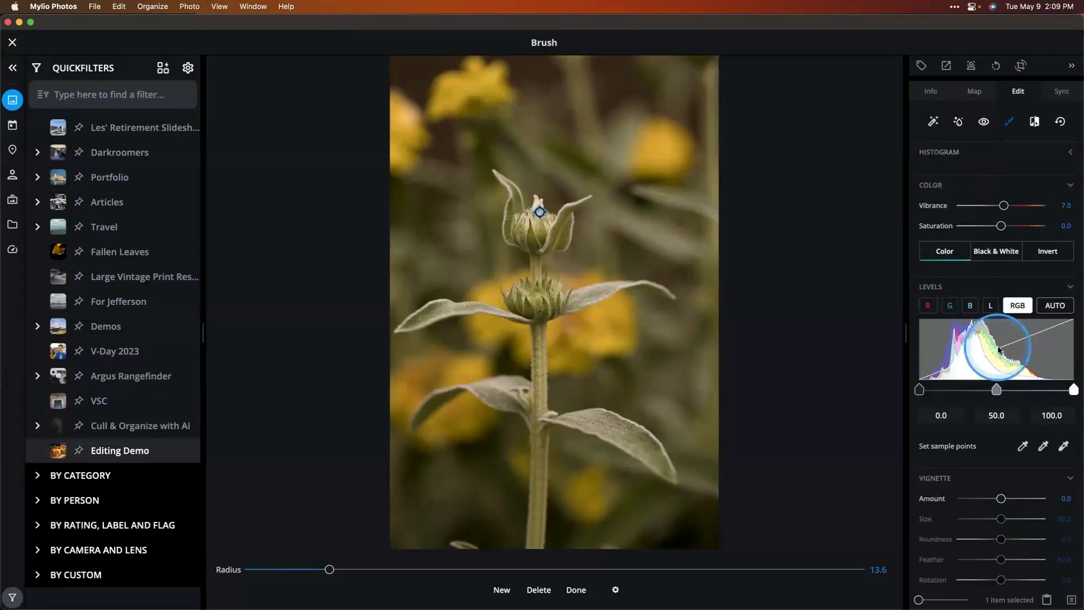
left_click(928, 304)
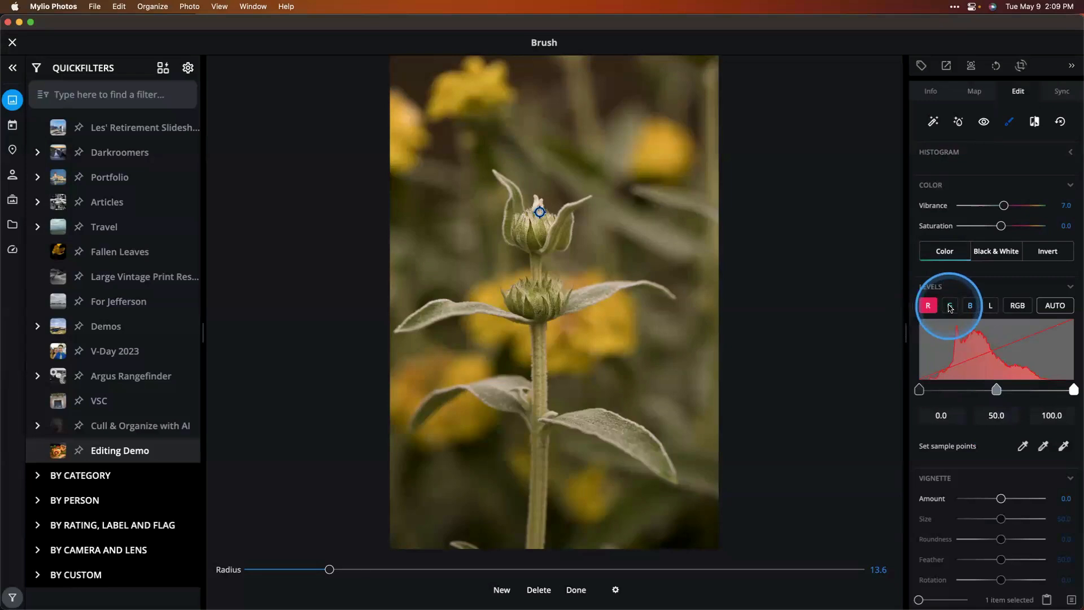
left_click(949, 306)
left_click(970, 306)
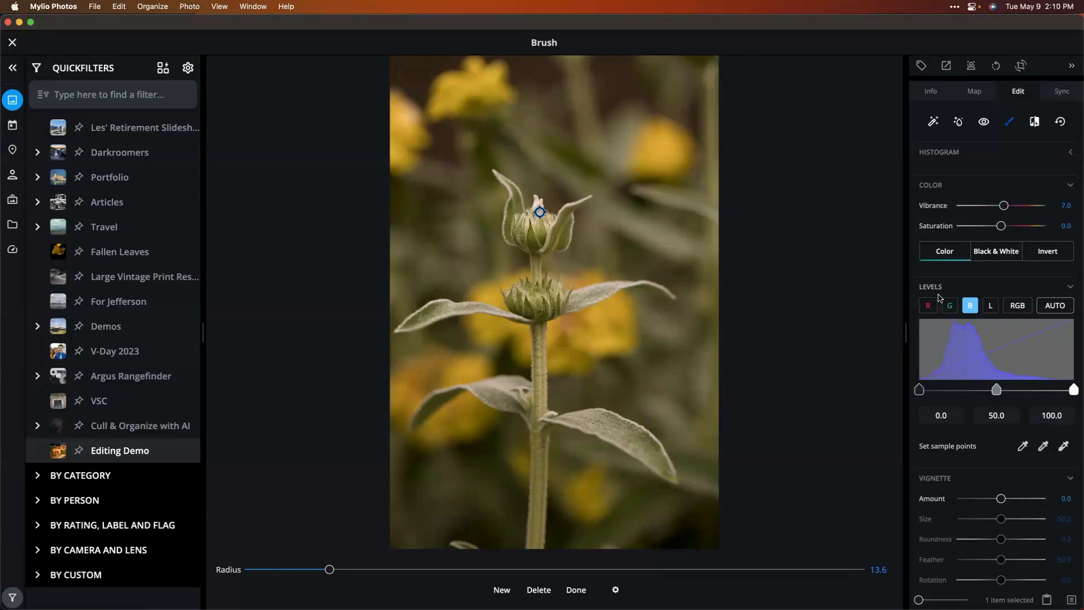
scroll(1017, 419, "down", 4)
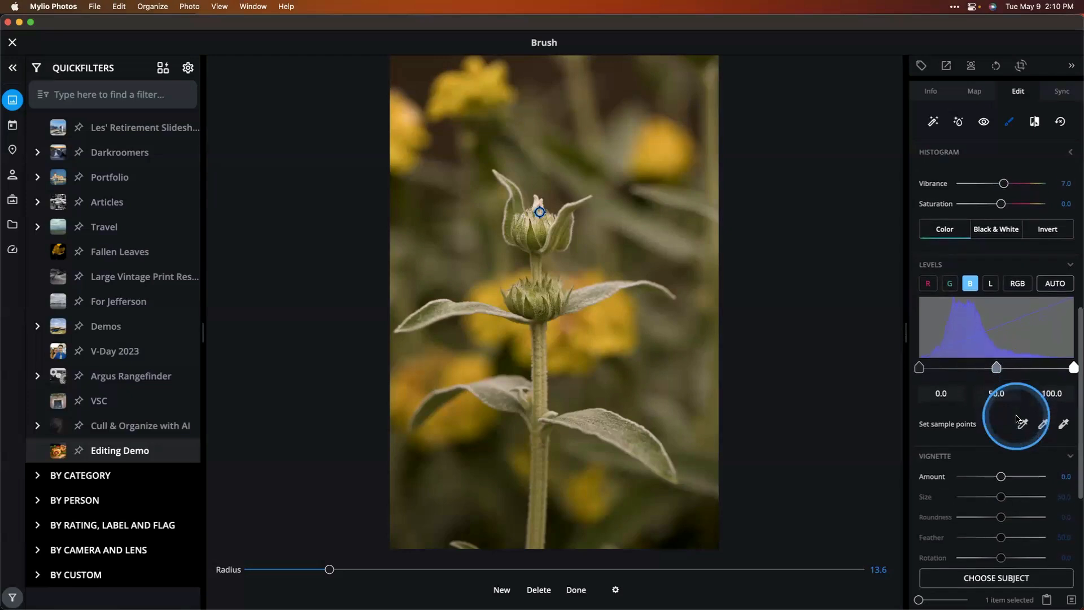
scroll(1018, 419, "up", 1)
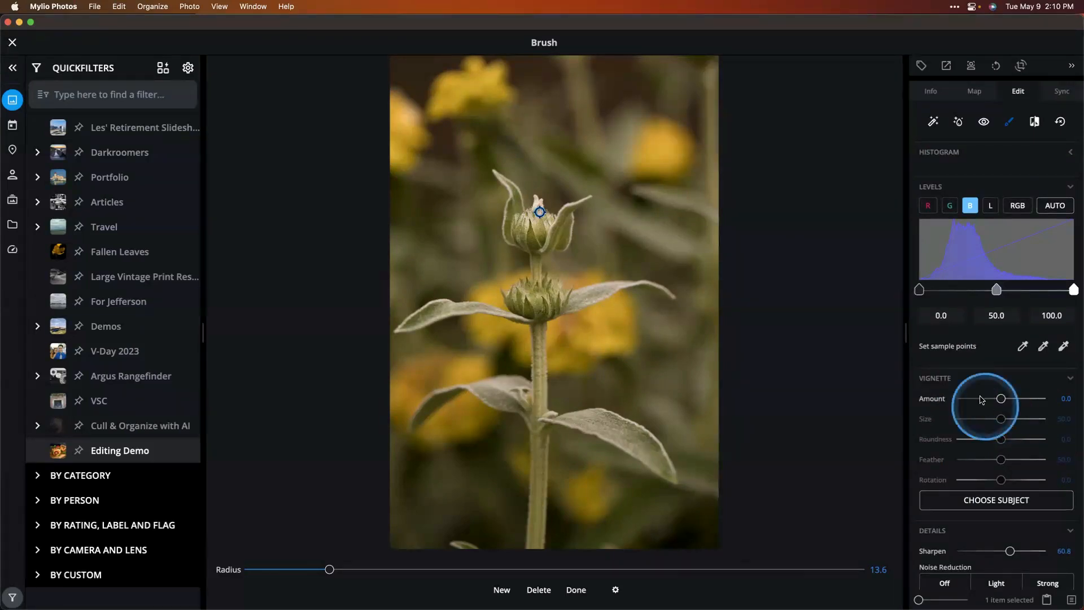
Crop the photo to an 8 x 10 aspect ratio, tightening the frame slightly and positioning it around the plant
left_click(1021, 65)
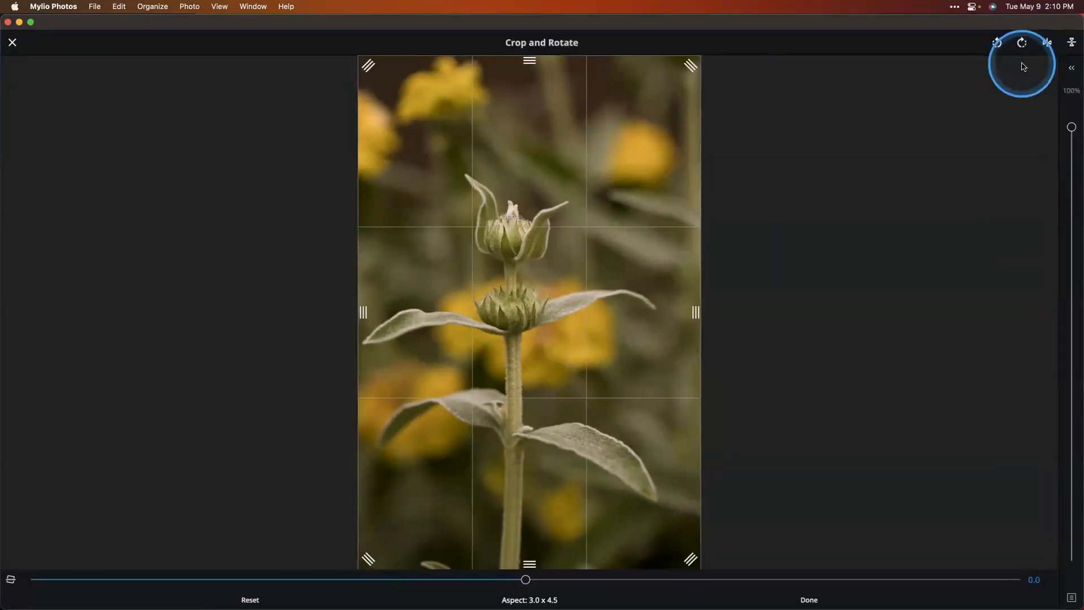
left_click(531, 599)
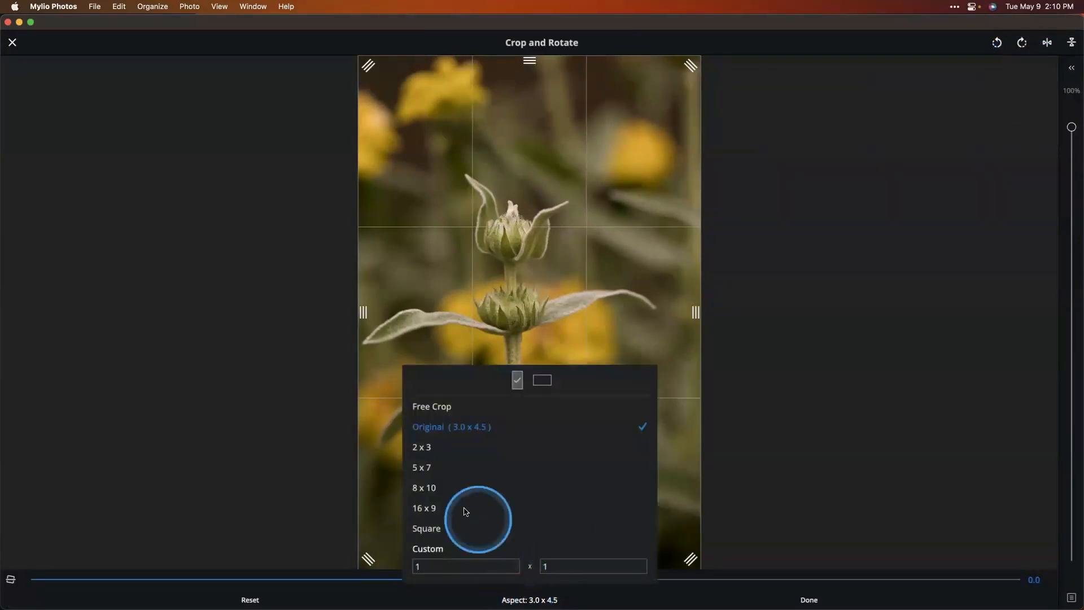
left_click(428, 489)
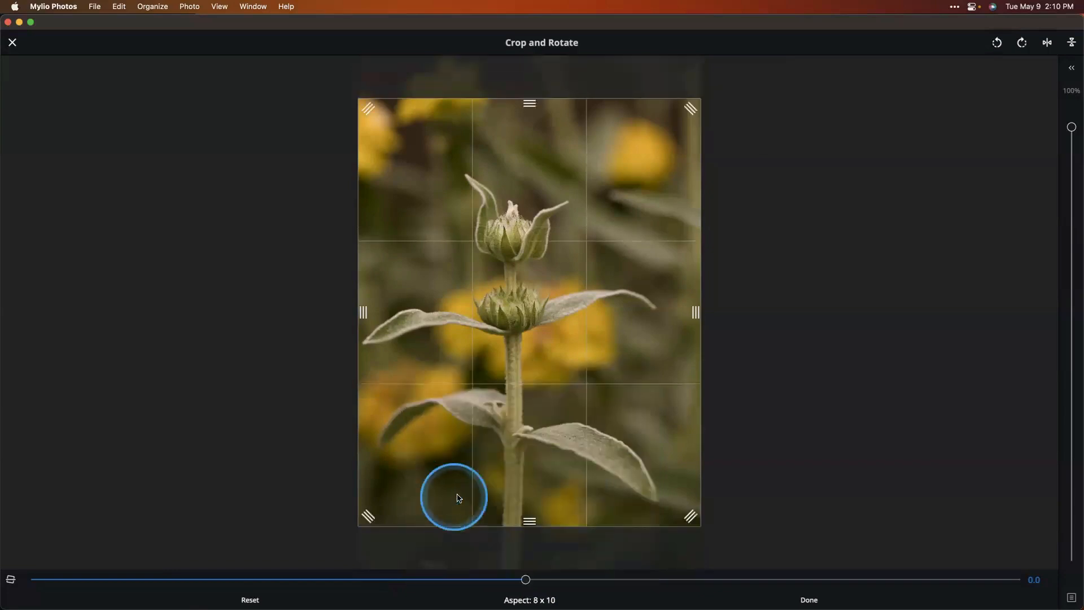
left_click_drag(474, 398, 472, 437)
left_click_drag(689, 133, 672, 158)
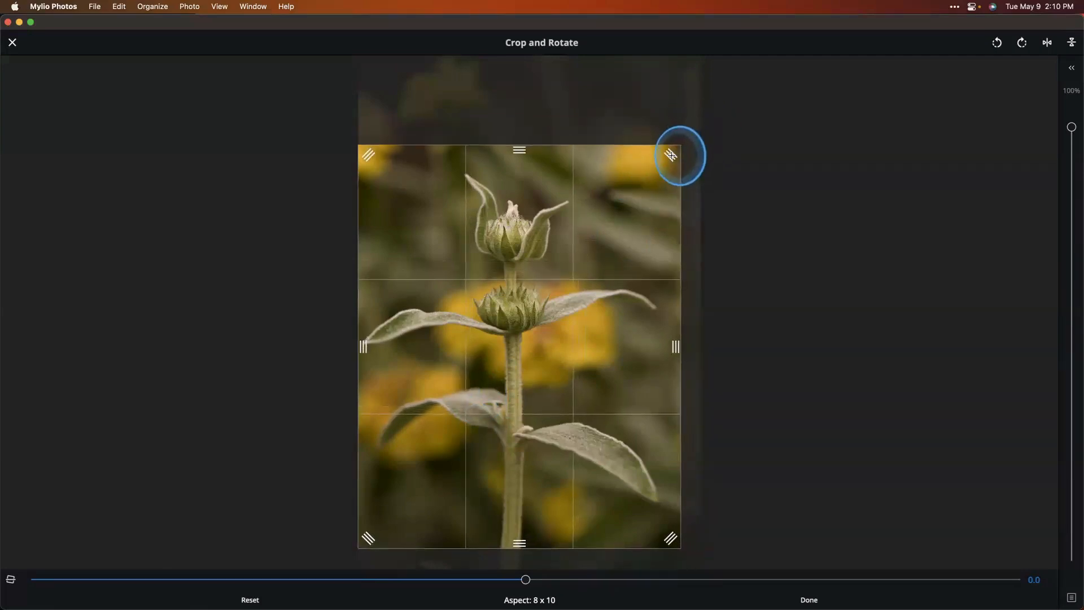
mouse_move(523, 296)
left_mouse_down()
mouse_move(518, 306)
mouse_move(520, 276)
left_mouse_up()
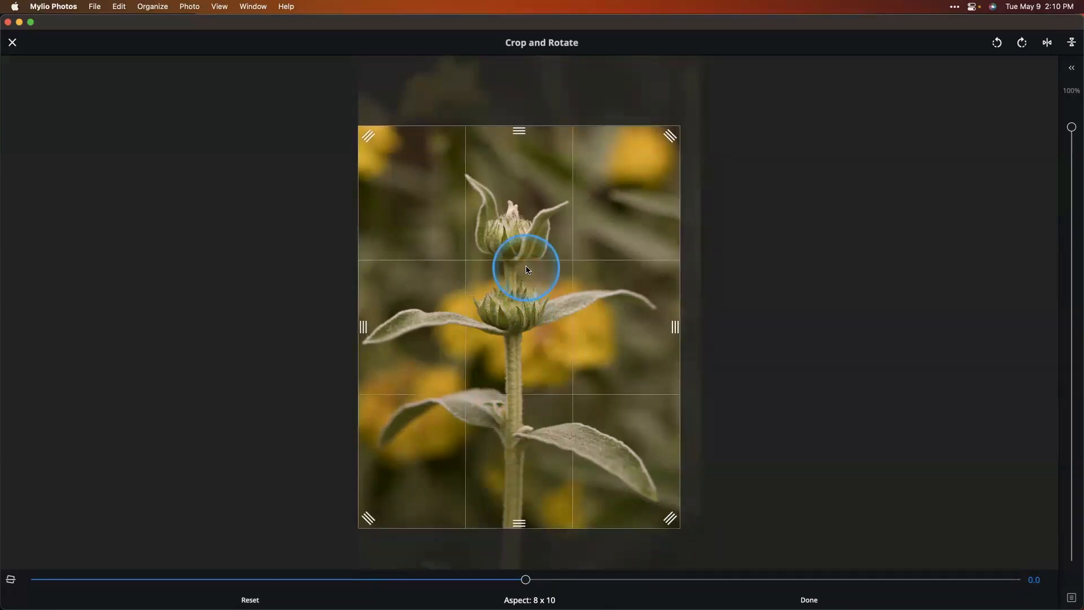
key("Return")
left_click(526, 269)
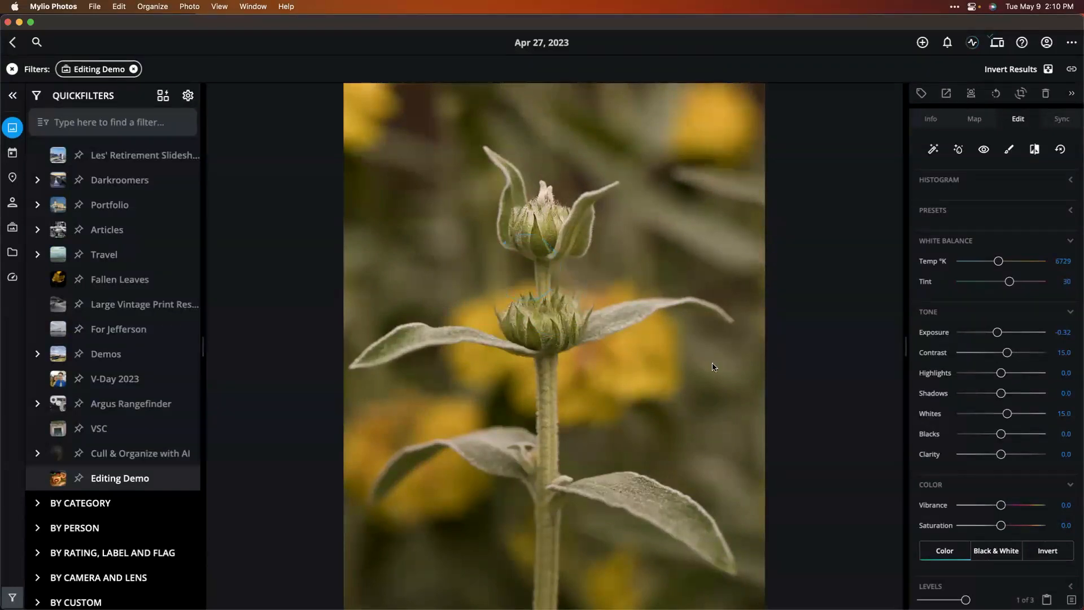
Add a dark vignette to the photo with Amount -57, Size 37, Roundness 86 and Feather 83.5
scroll(954, 458, "down", 3)
scroll(954, 457, "down", 5)
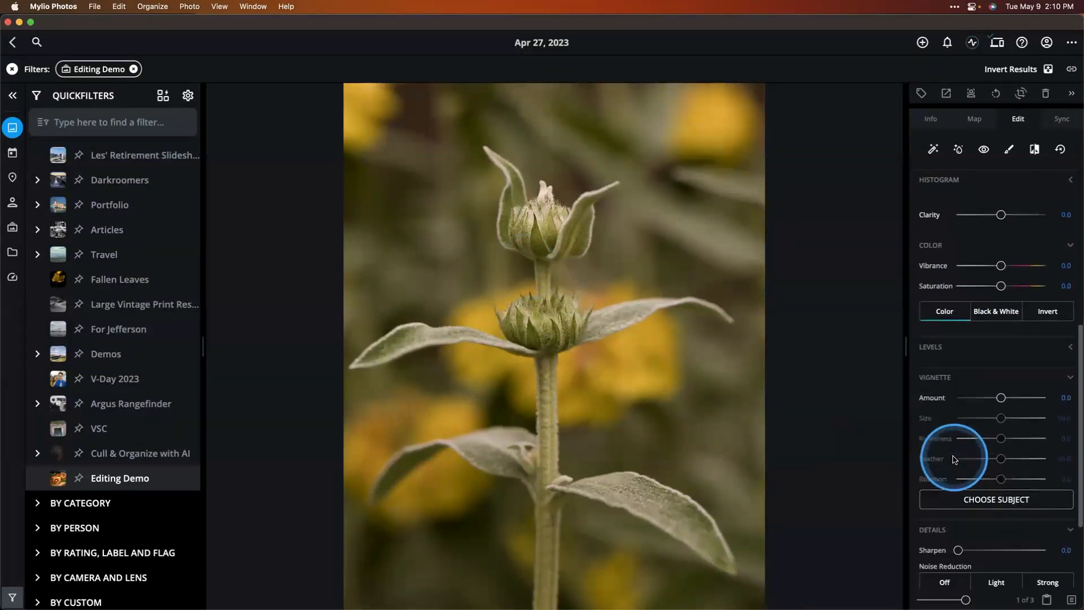
mouse_move(1008, 342)
left_mouse_down()
mouse_move(976, 346)
mouse_move(1019, 348)
mouse_move(992, 349)
left_mouse_up()
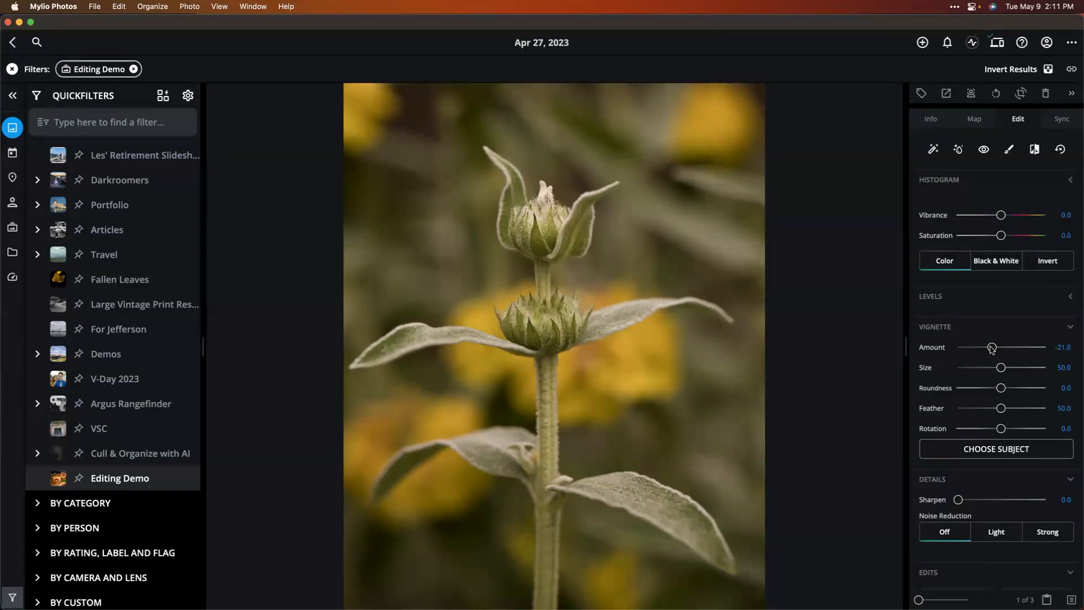
left_click_drag(992, 348, 977, 349)
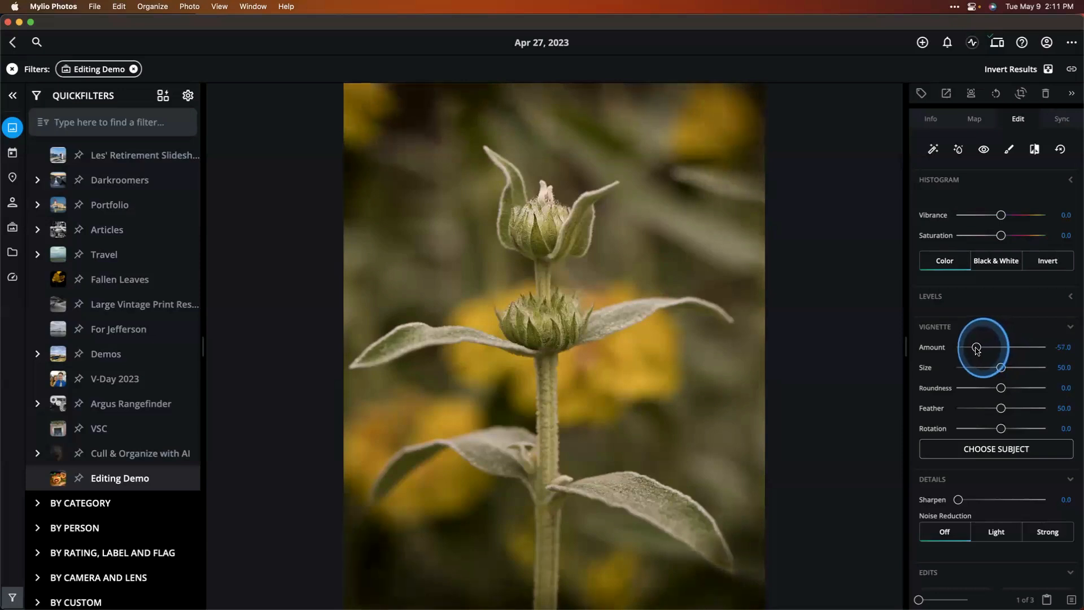
left_click_drag(1000, 370, 1009, 409)
left_click(1000, 415)
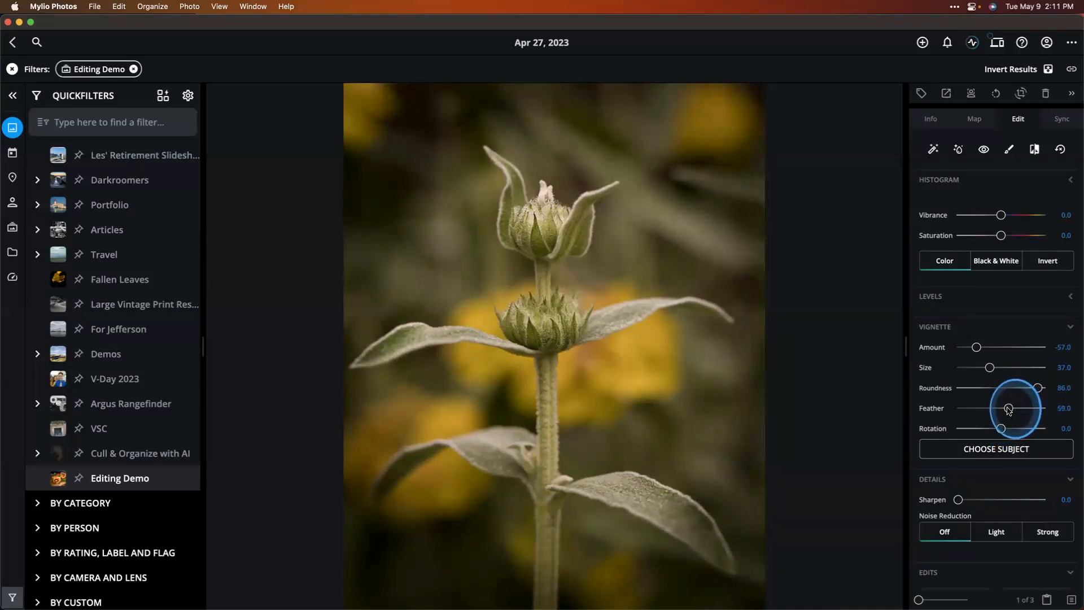
left_click_drag(1011, 409, 1029, 409)
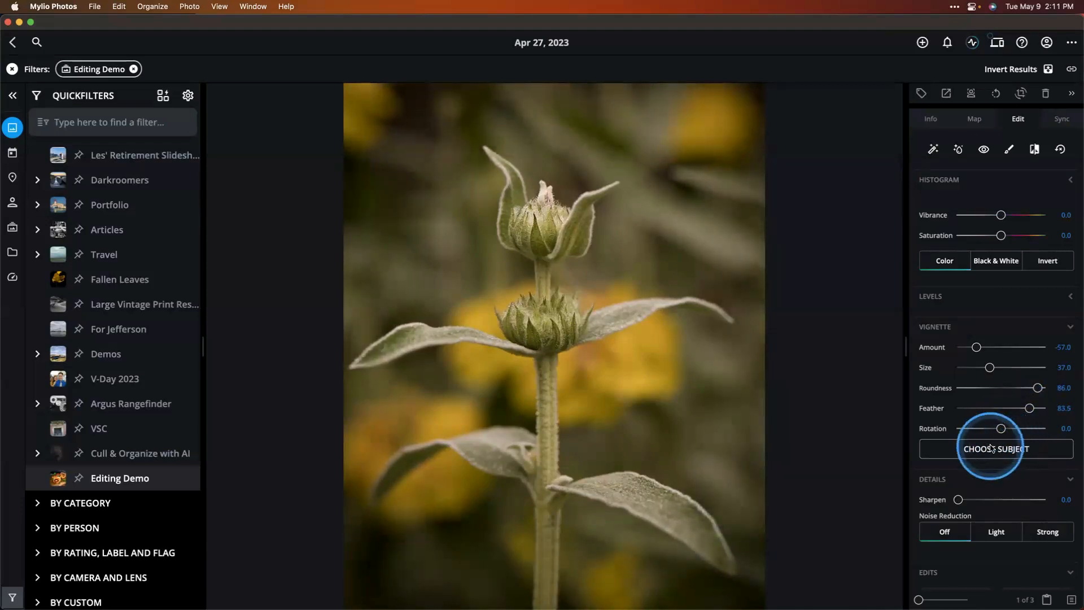
mouse_move(999, 430)
left_mouse_down()
mouse_move(980, 430)
mouse_move(1039, 430)
mouse_move(998, 437)
left_mouse_up()
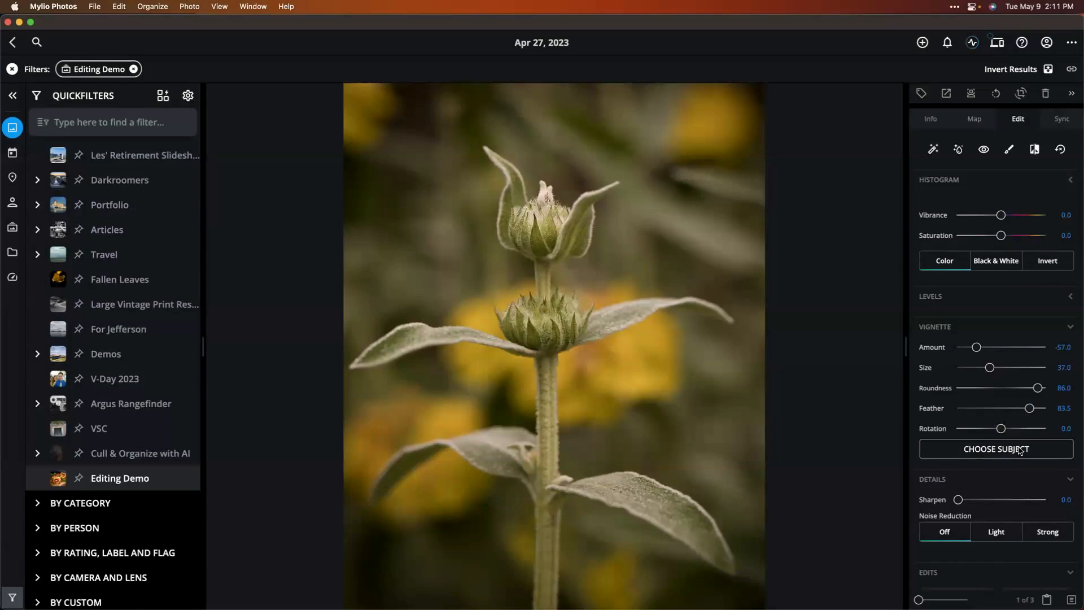
left_click(1020, 450)
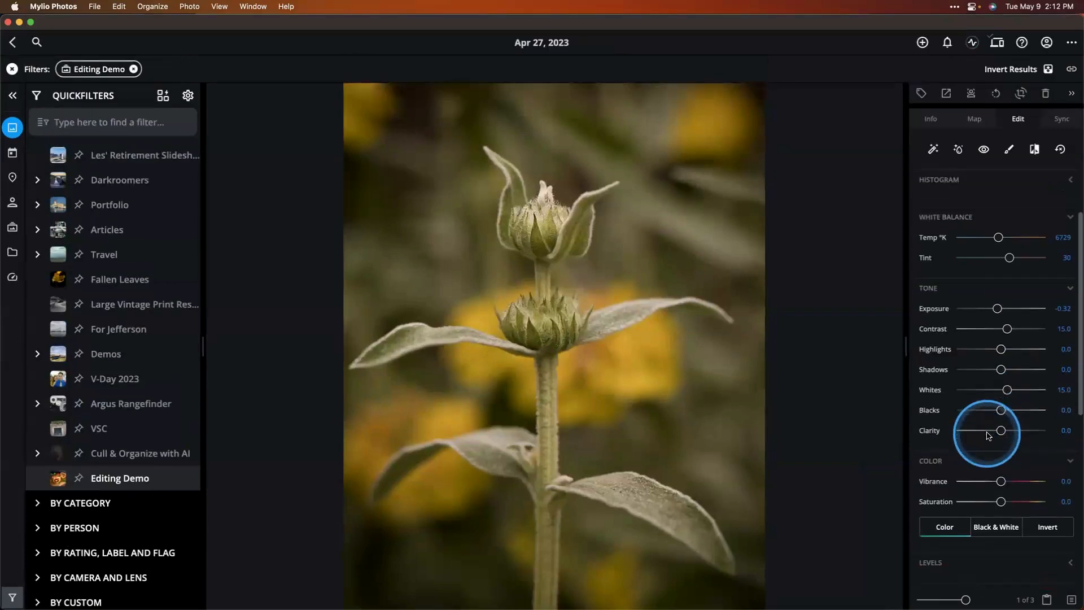
Sharpen the photo to 22.5 while checking the flower buds at 100% zoom
scroll(988, 435, "down", 5)
scroll(988, 435, "down", 3)
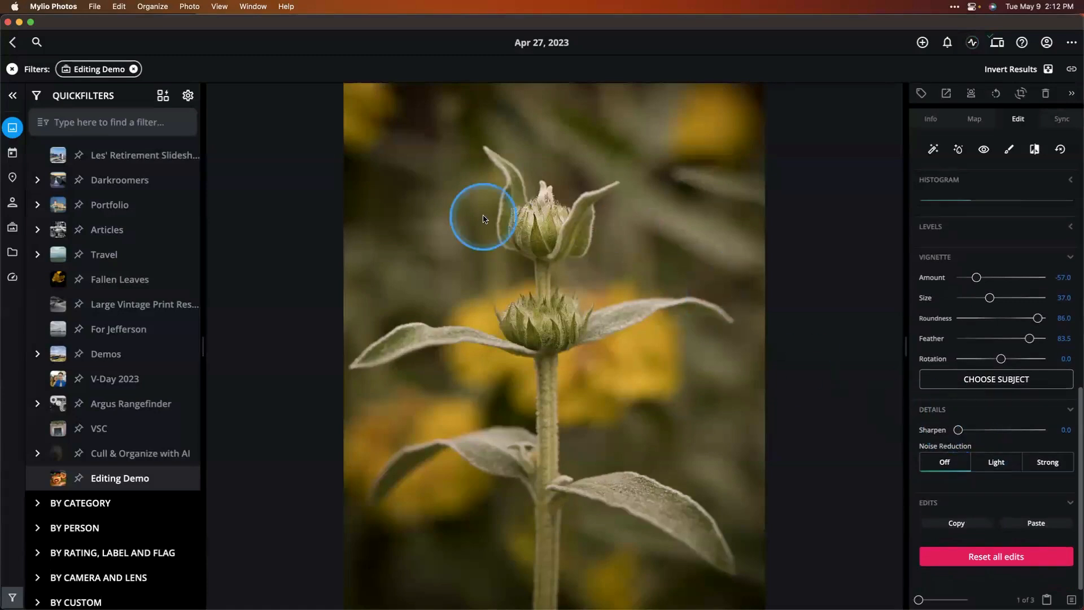
left_click(532, 217)
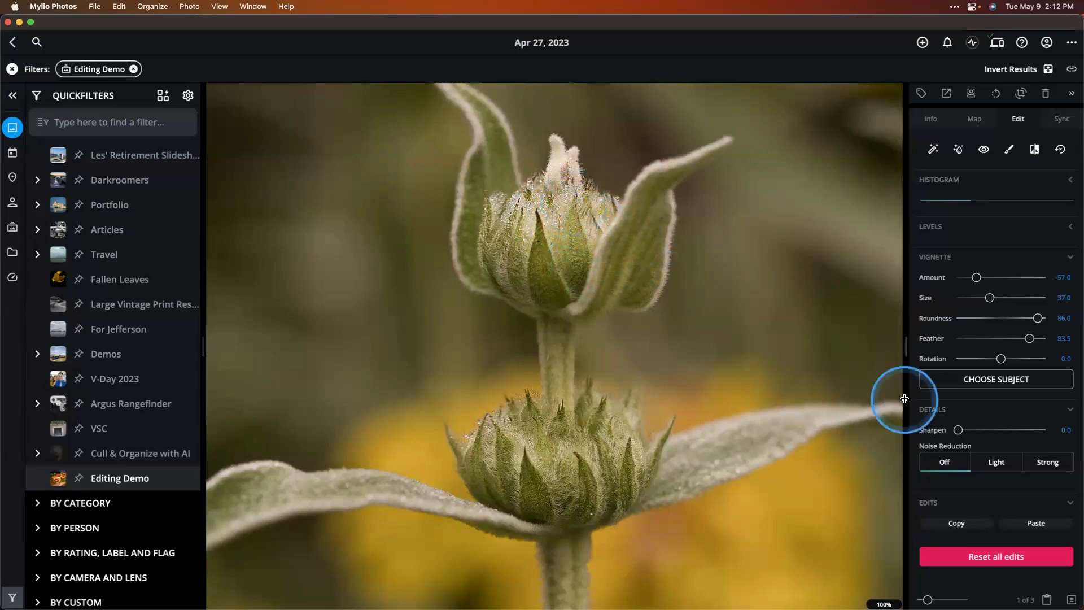
left_click_drag(958, 429, 987, 430)
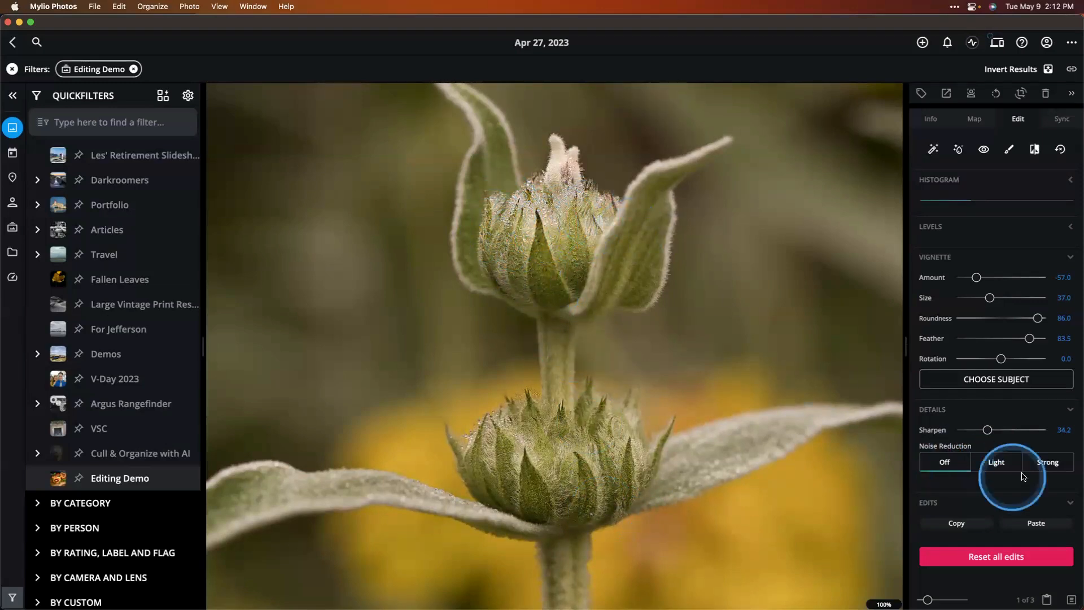
left_click_drag(986, 430, 977, 430)
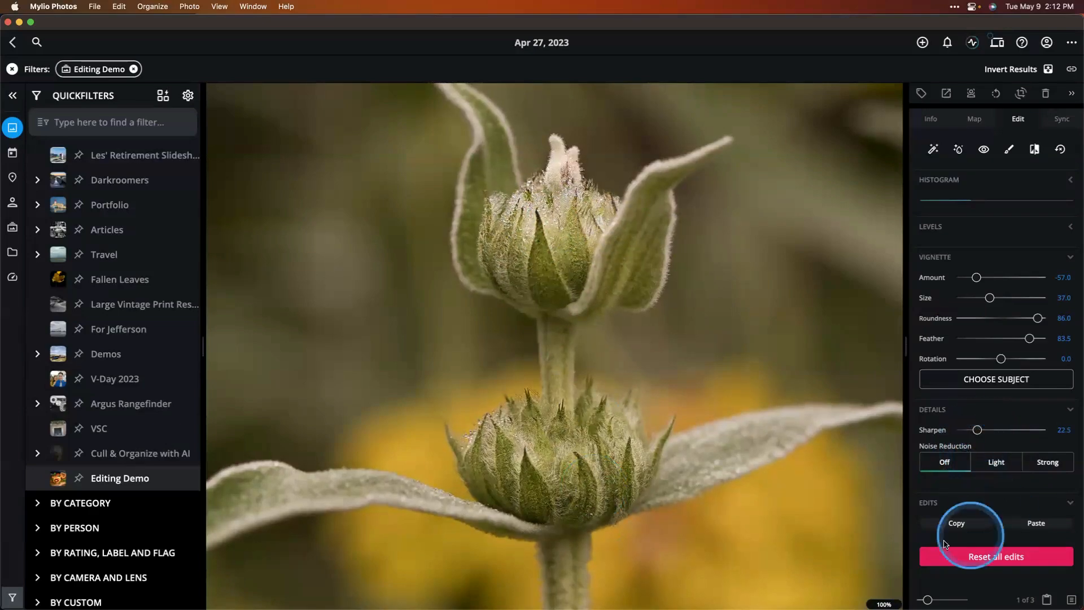
left_click(545, 467)
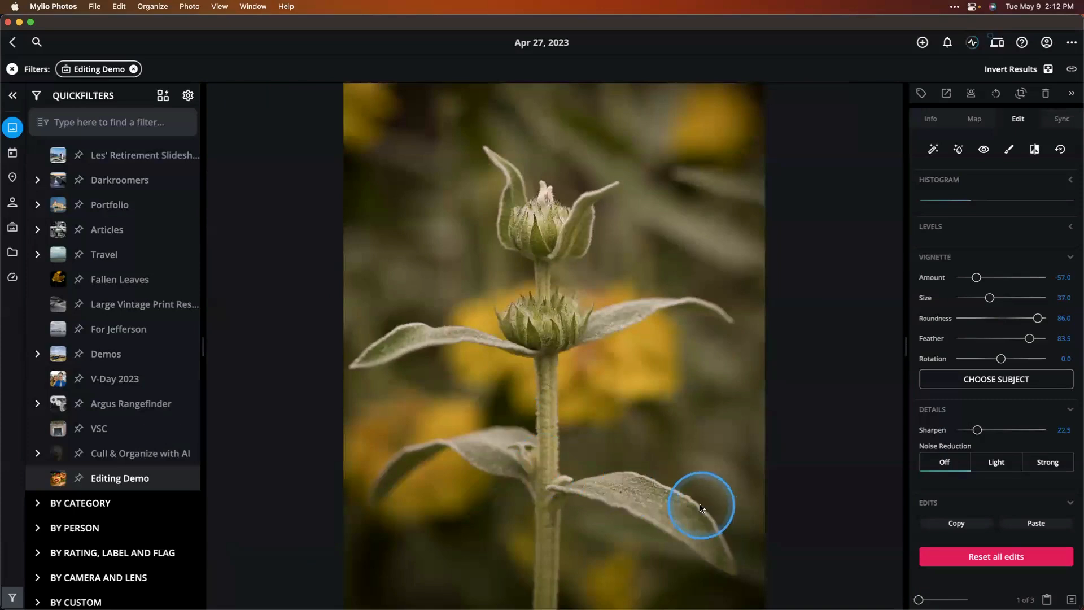
Compare the edited photo with its original version and turn on the filmstrip below the photo
left_click(1034, 150)
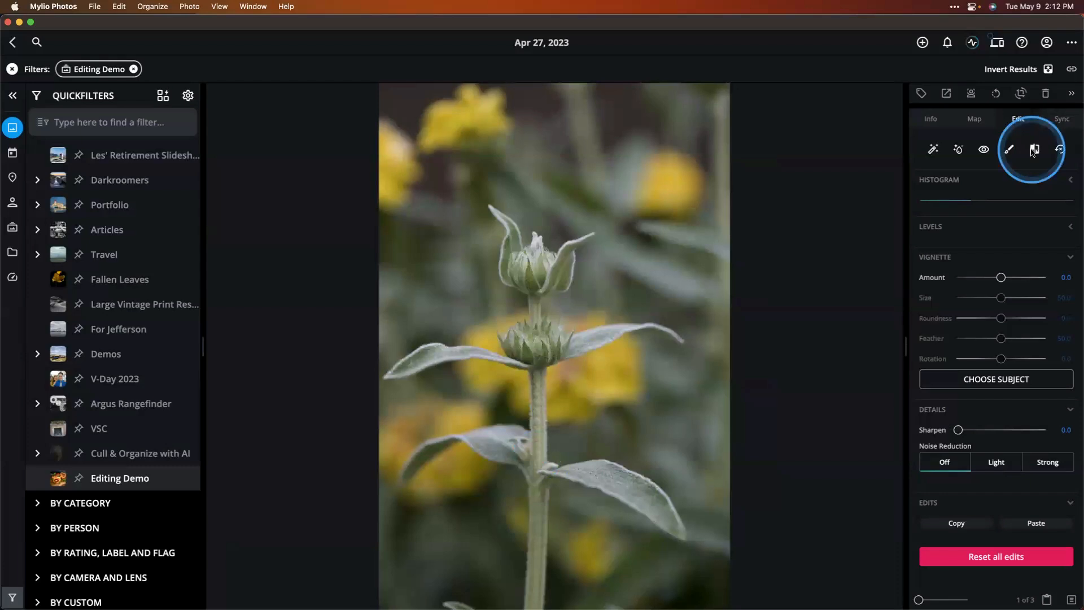
left_click(1033, 150)
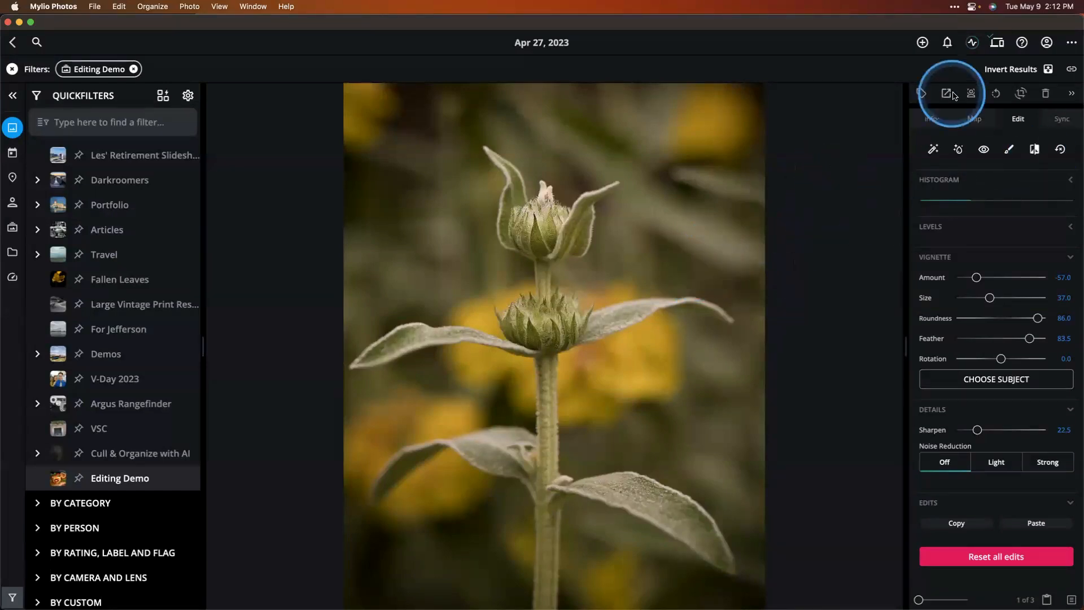
left_click(1071, 44)
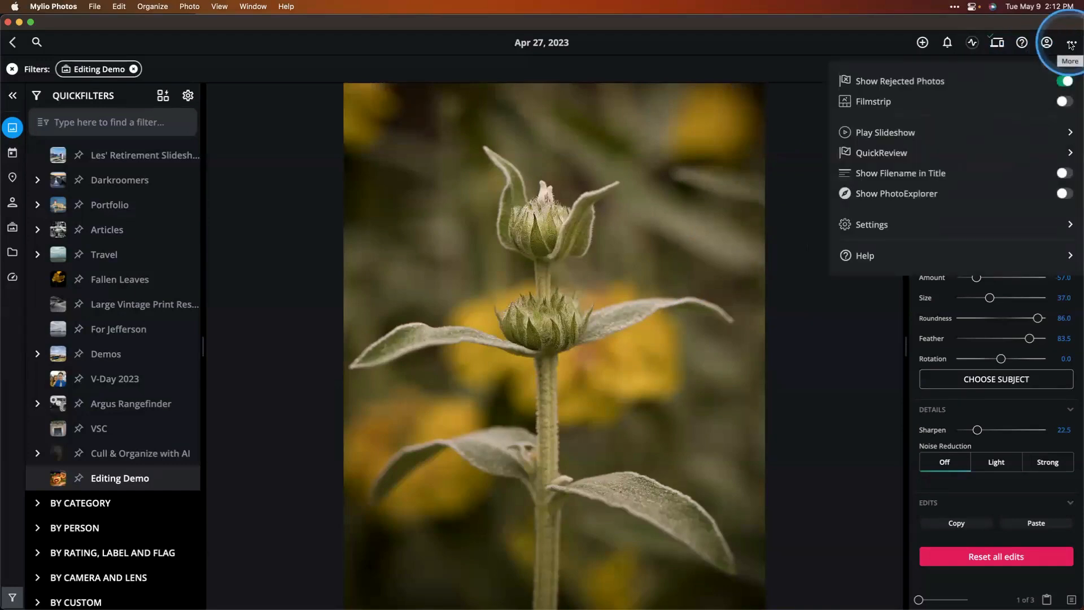
left_click(1062, 102)
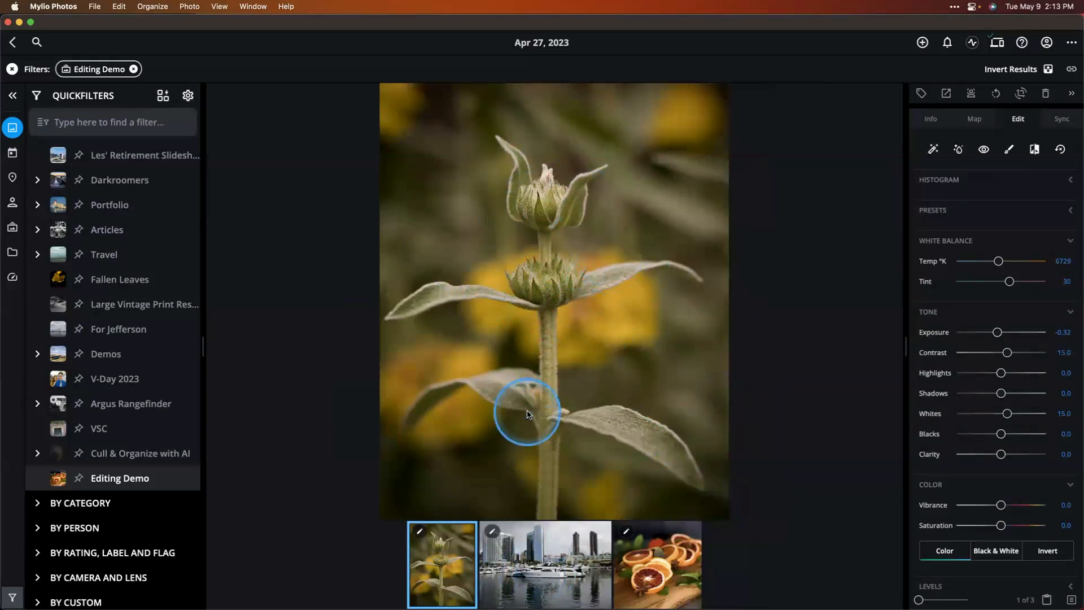
Save the photo's changed adjustments as a preset named Dewy Flower, excluding crop and angle
scroll(931, 449, "down", 10)
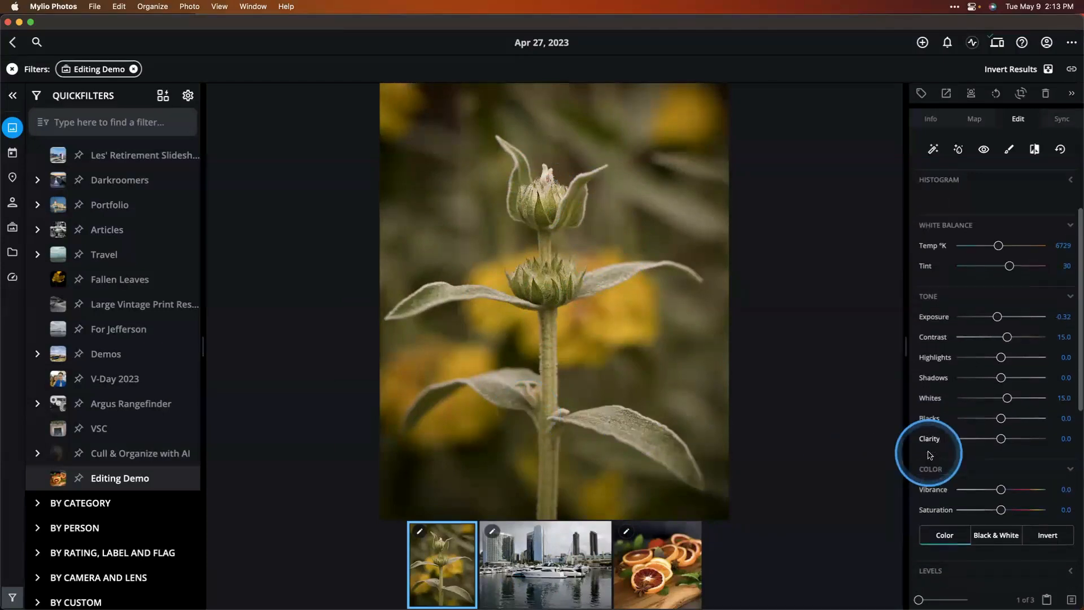
scroll(929, 455, "down", 3)
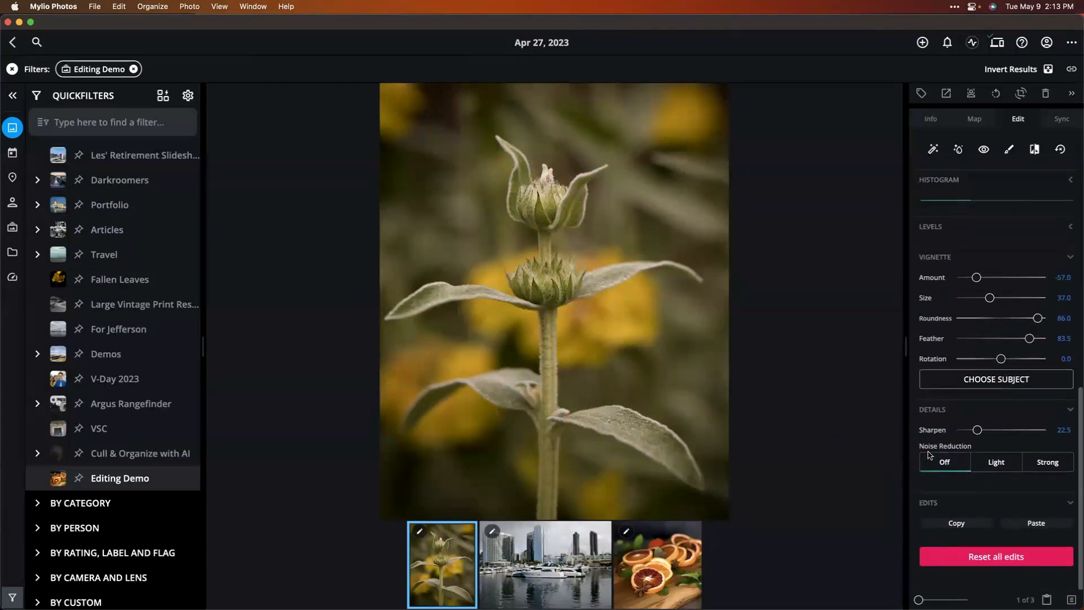
scroll(929, 454, "up", 10)
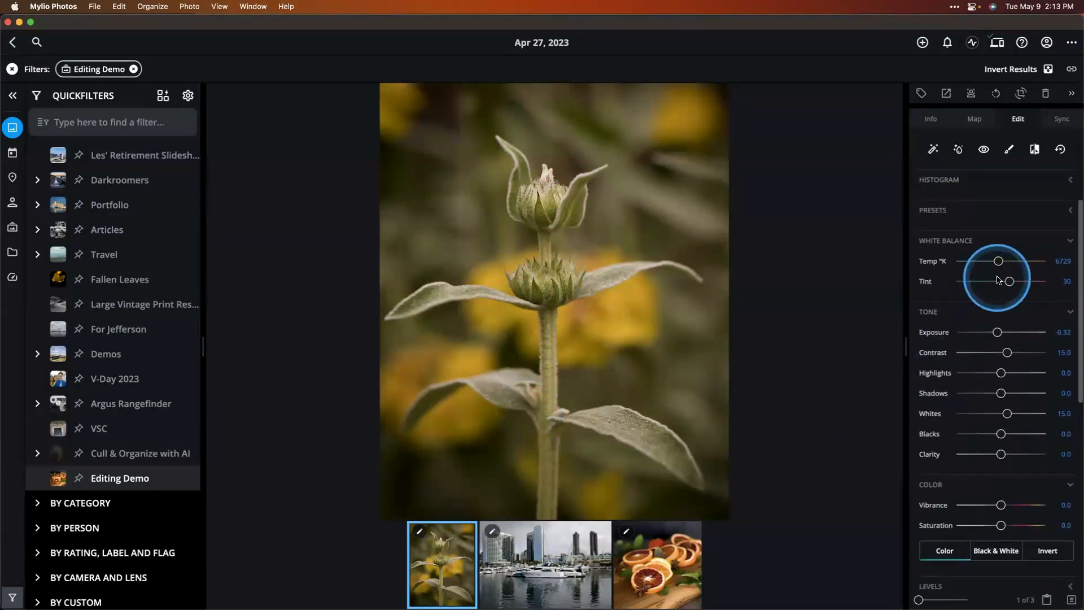
left_click(1068, 211)
scroll(979, 342, "down", 2)
scroll(979, 341, "down", 1)
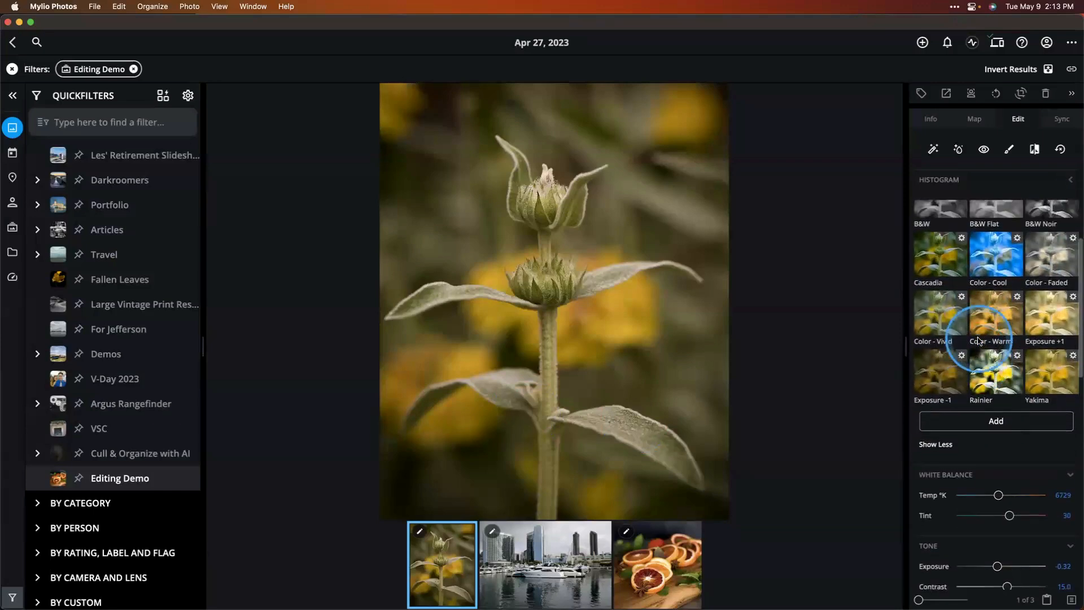
left_click(1016, 426)
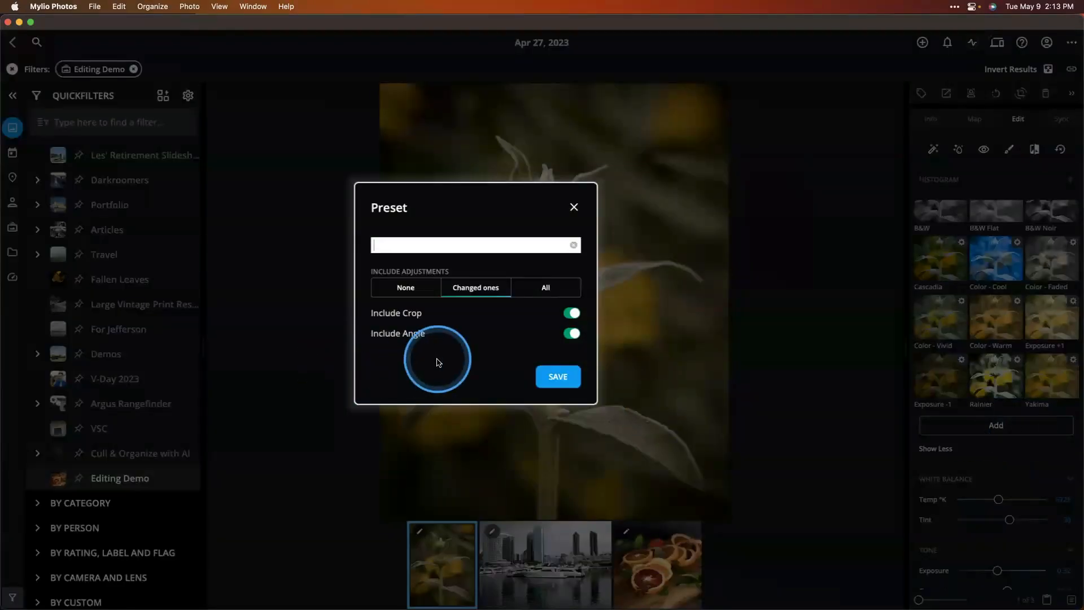
type("Dewy Flower")
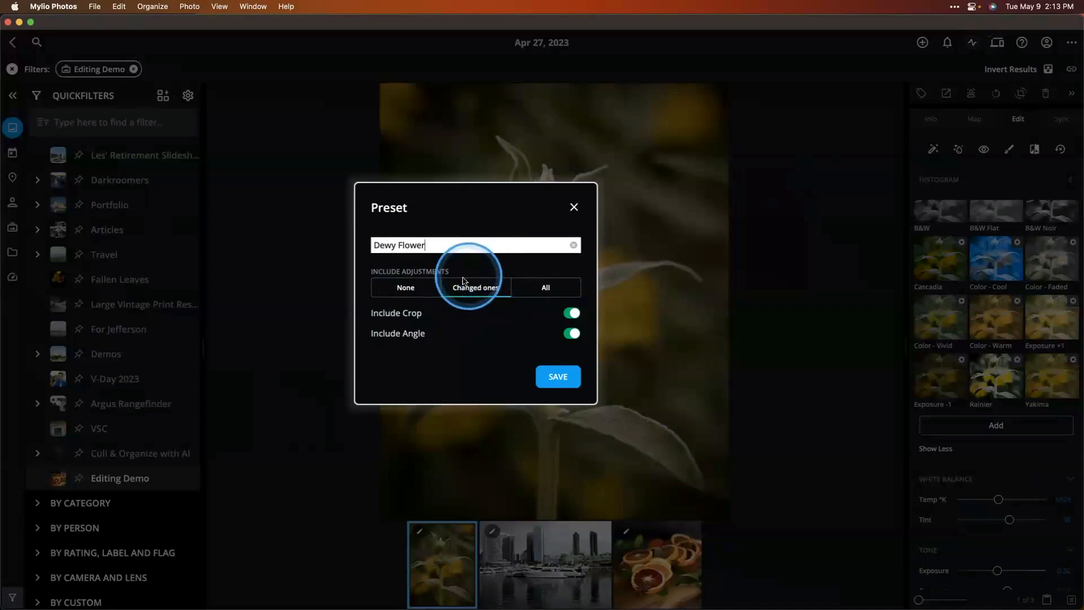
left_click(546, 289)
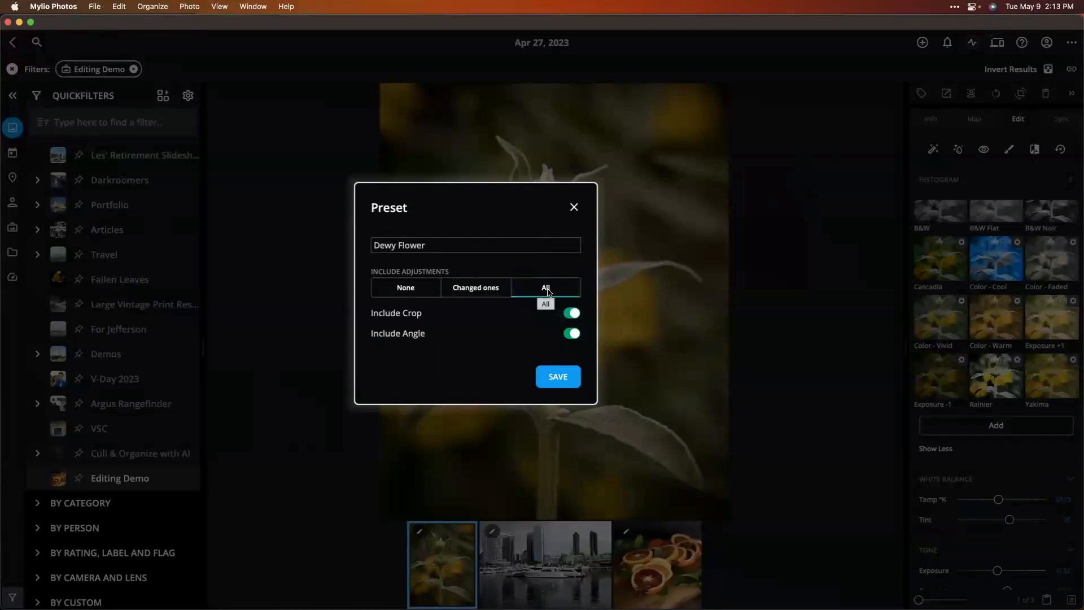
left_click(458, 291)
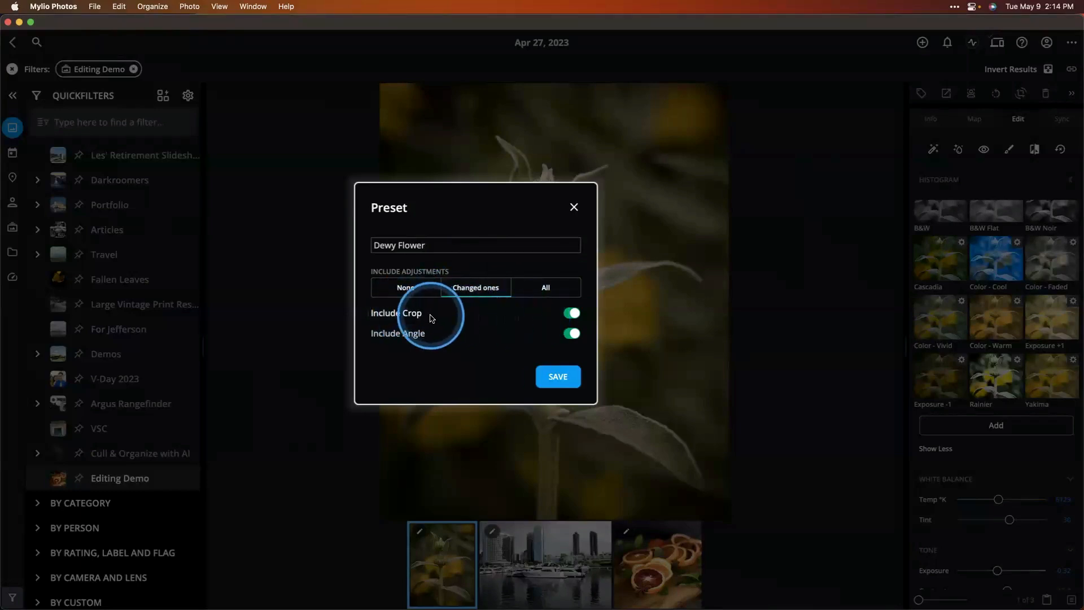
left_click(572, 333)
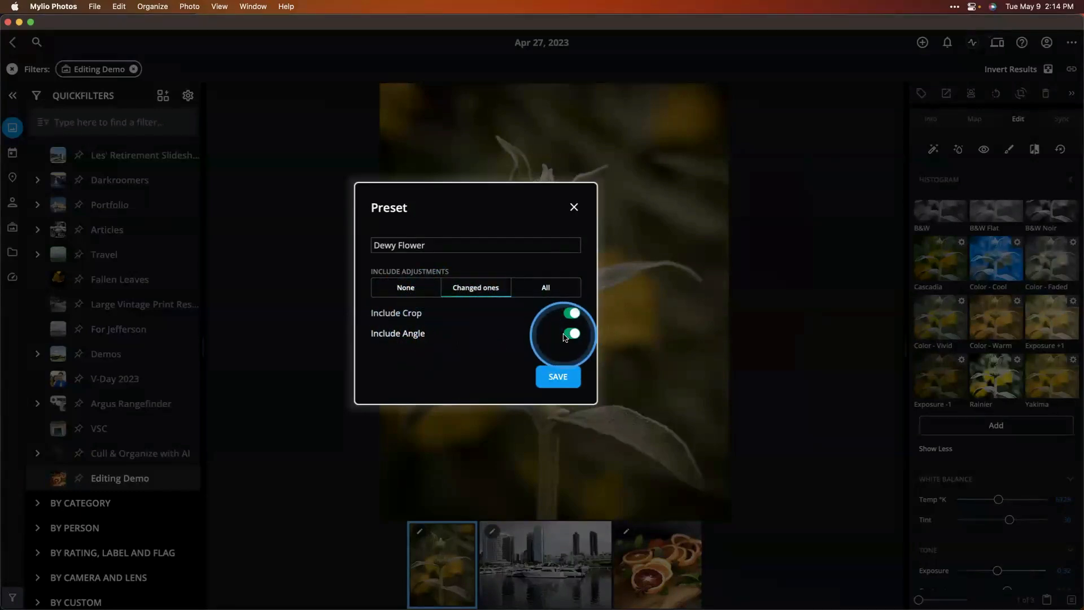
left_click(570, 315)
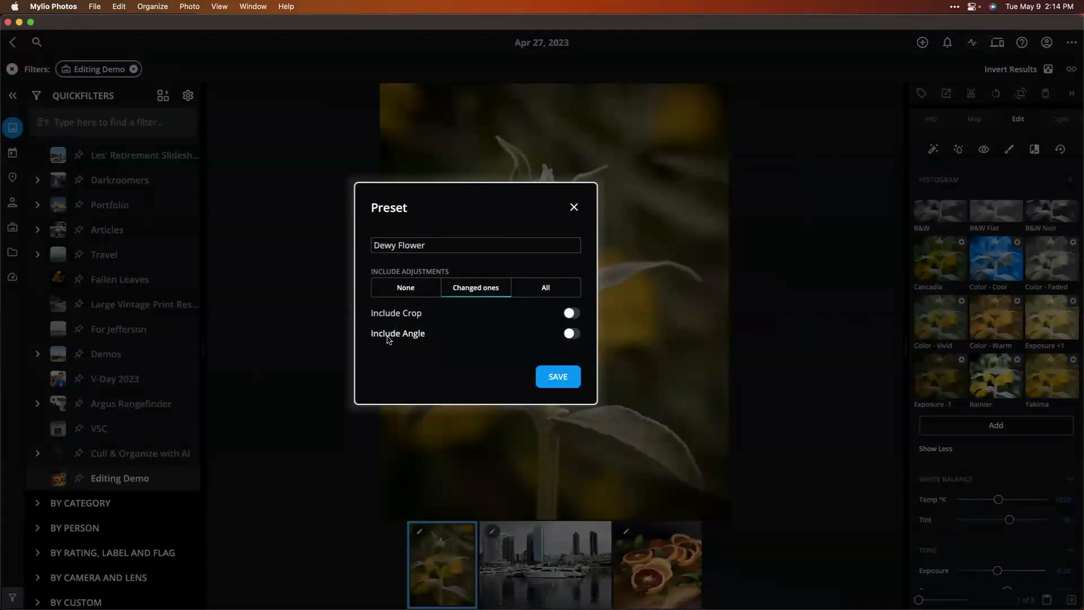
left_click(557, 375)
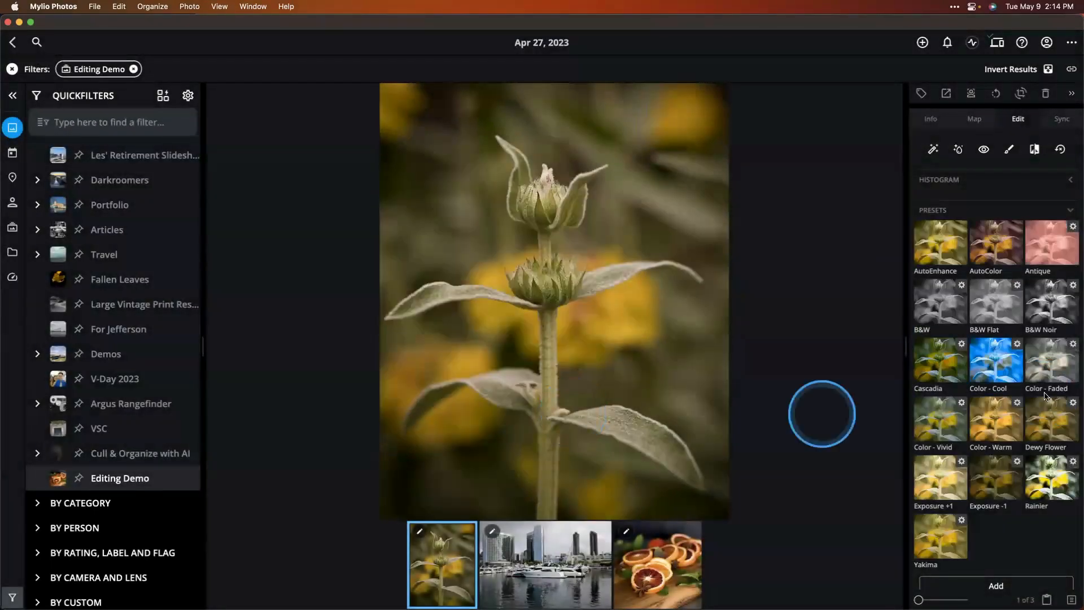
scroll(1039, 402, "down", 2)
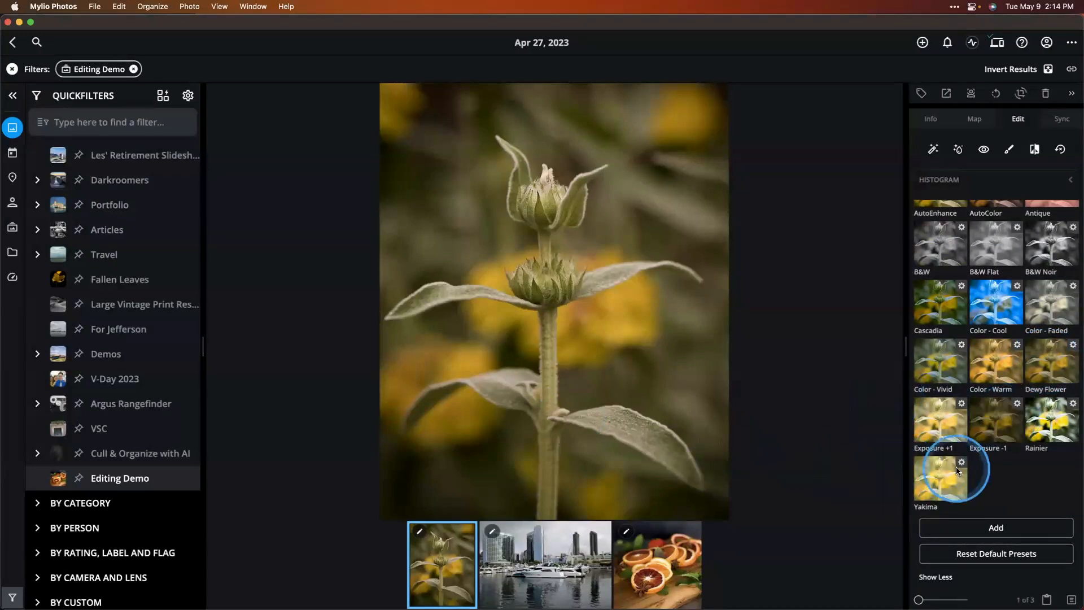
scroll(957, 468, "down", 15)
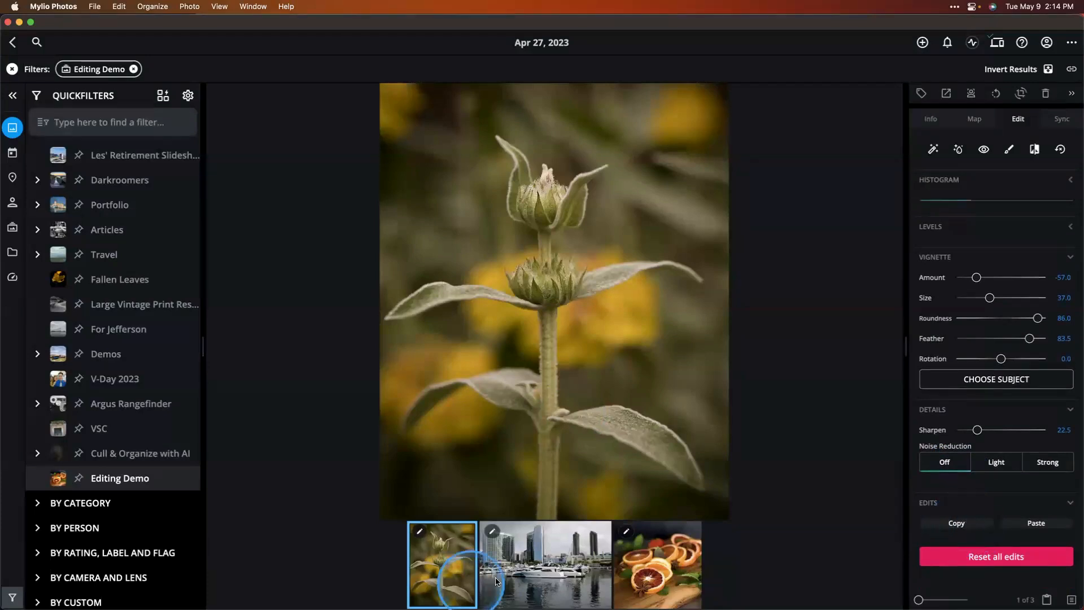
Paste the plant photo's copied edits onto the marina photo, and reset all of the marina photo's edits
left_click(514, 571)
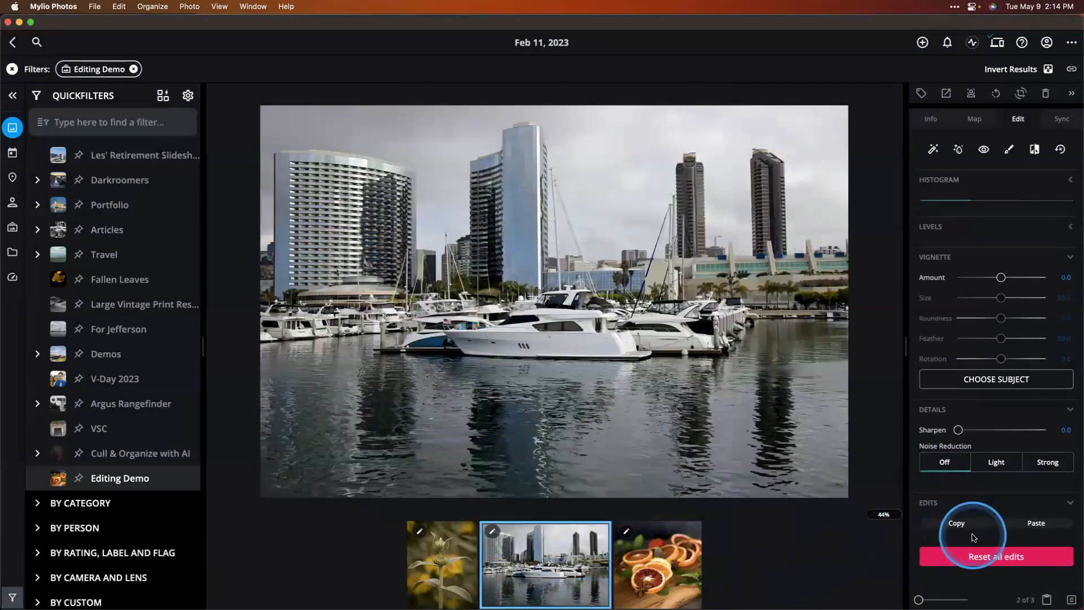
left_click(1033, 524)
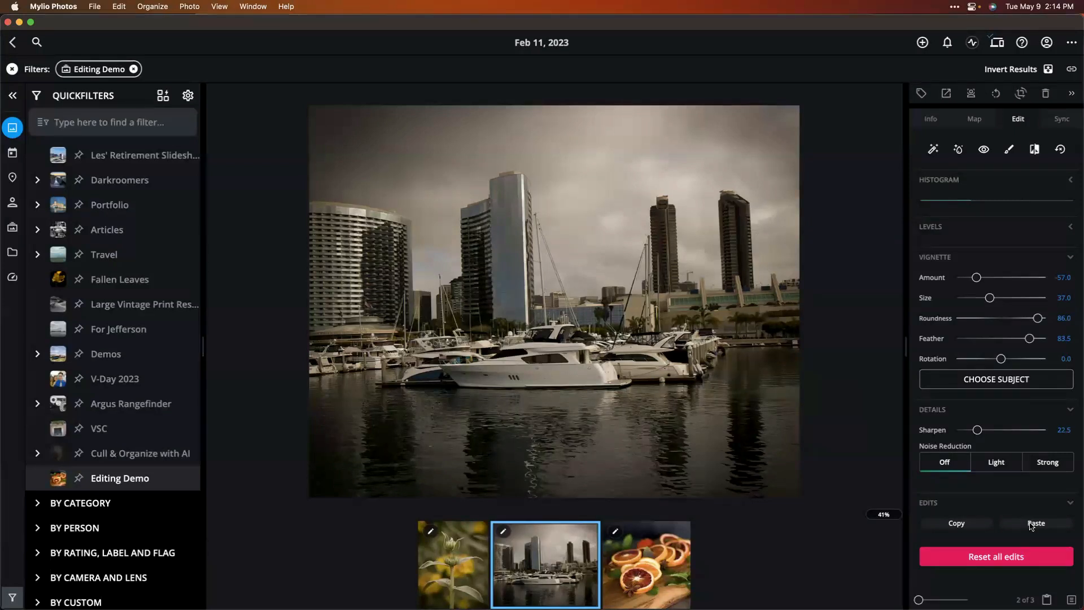
left_click(1059, 149)
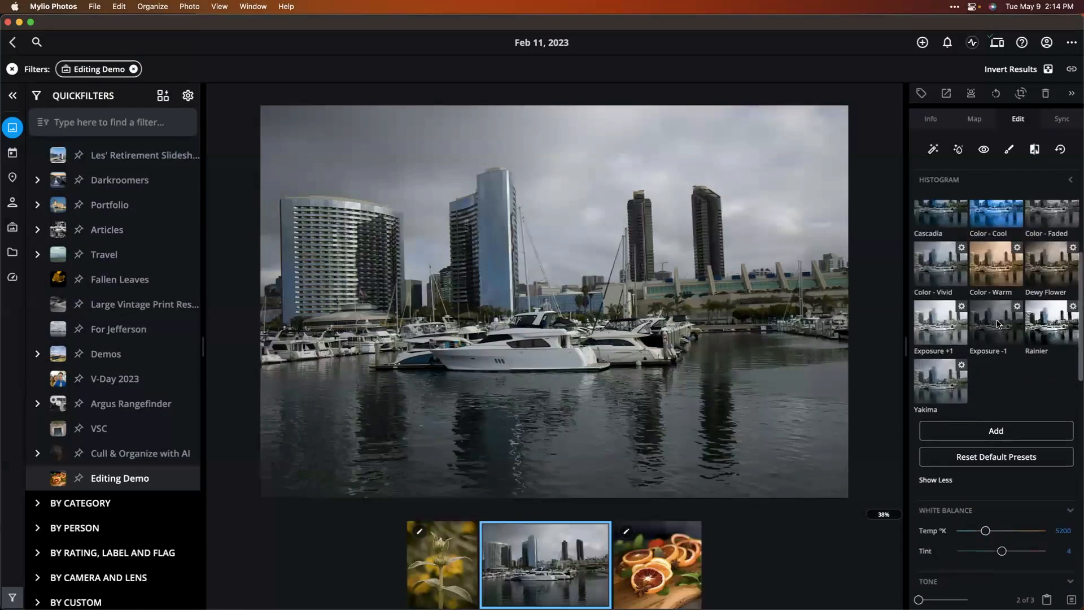
Set the marina photo's Exposure to 0.32, Contrast to 10, Highlights to -25 and Clarity to 29
left_click(998, 342)
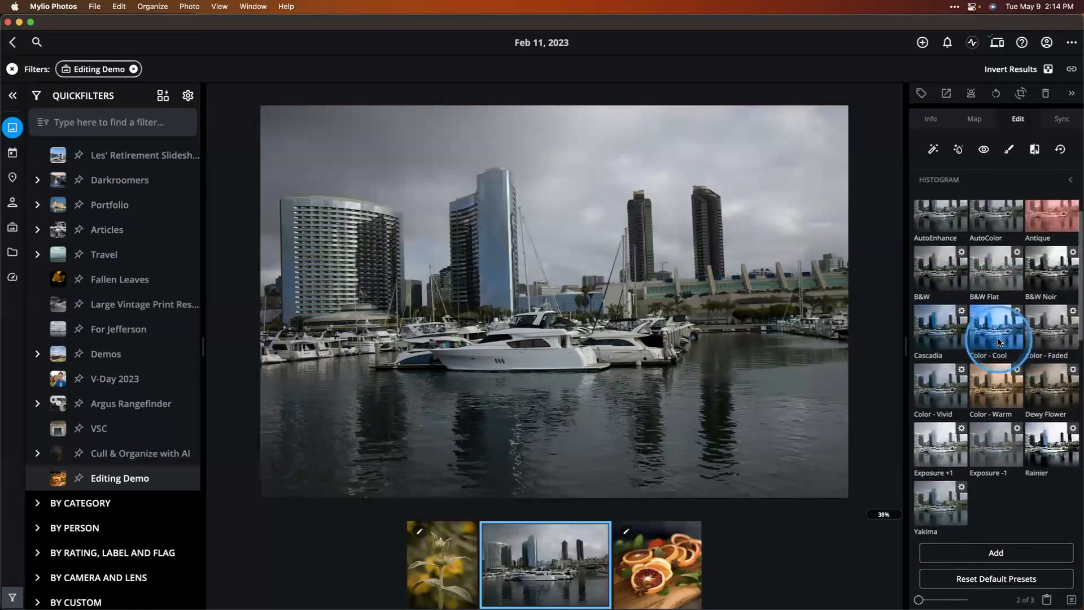
left_click(1004, 253)
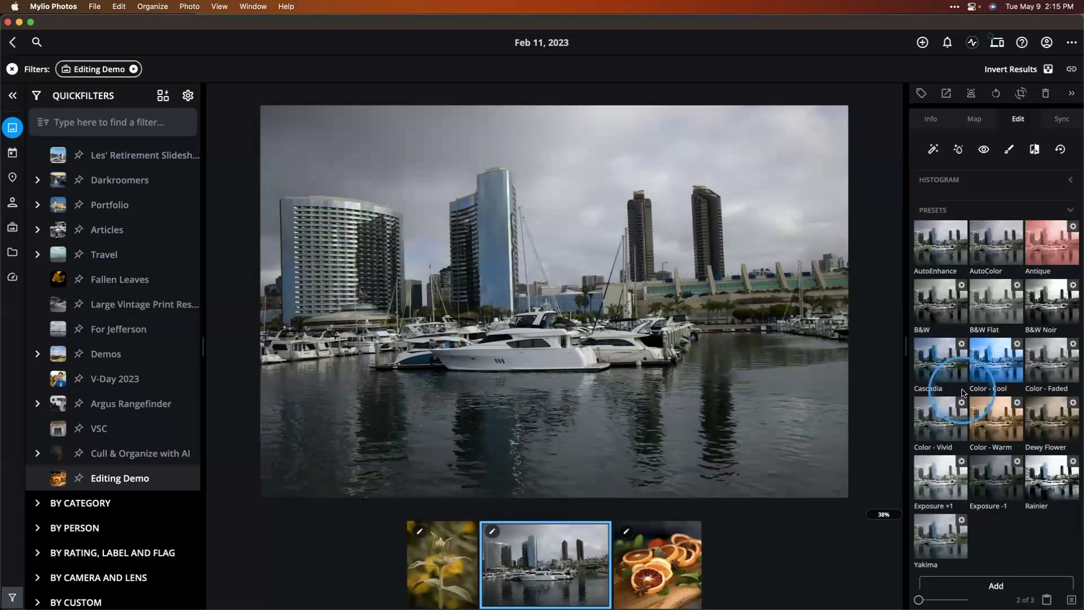
scroll(963, 391, "down", 4)
scroll(963, 392, "down", 5)
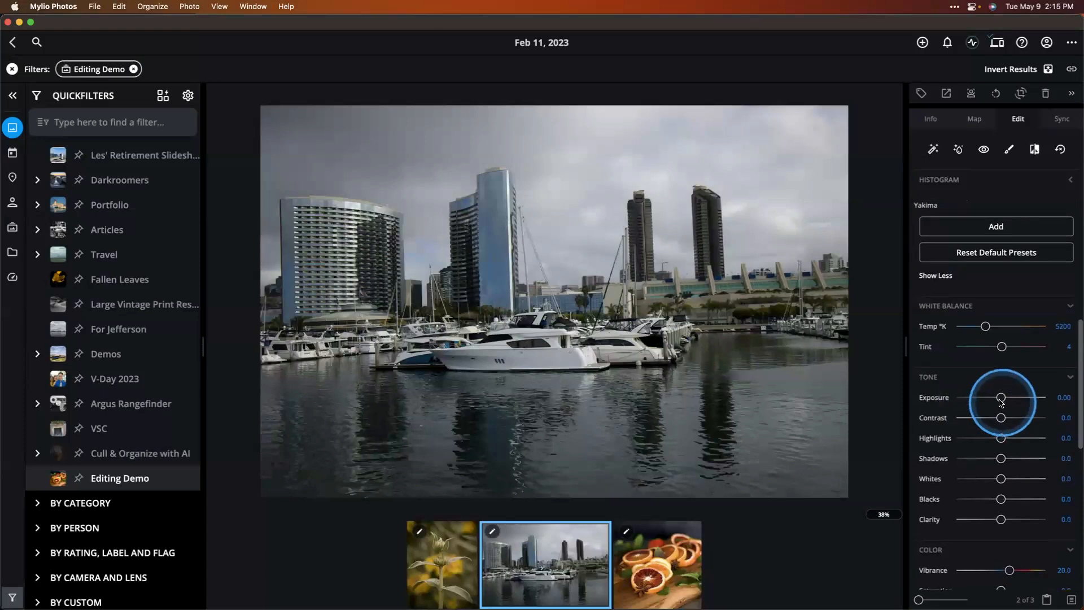
left_click_drag(1000, 399, 1003, 400)
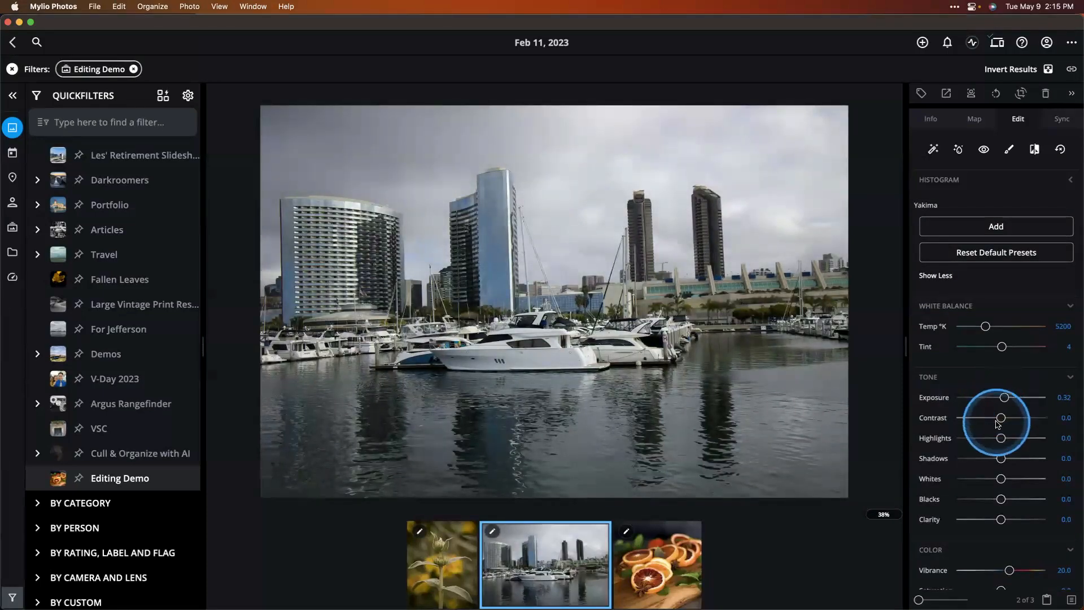
left_click_drag(1001, 417, 1003, 418)
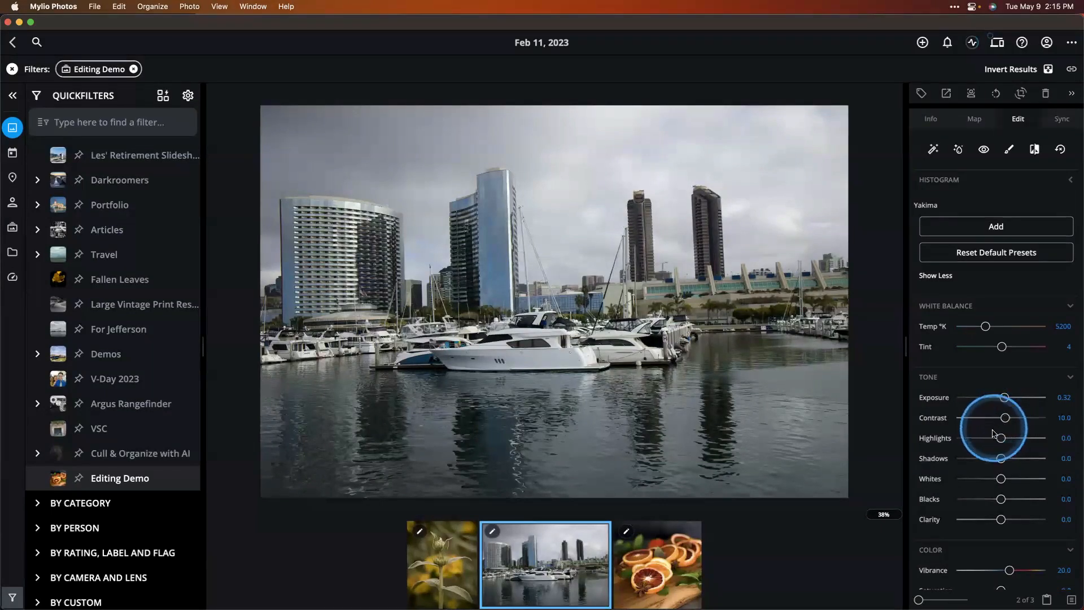
left_click_drag(992, 439, 988, 436)
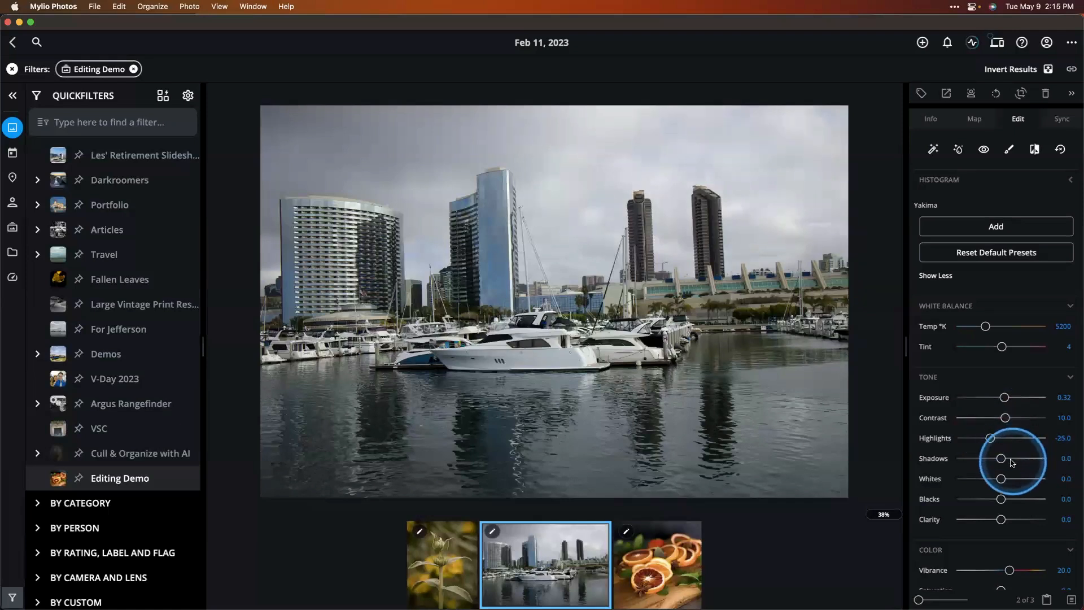
scroll(1003, 460, "down", 3)
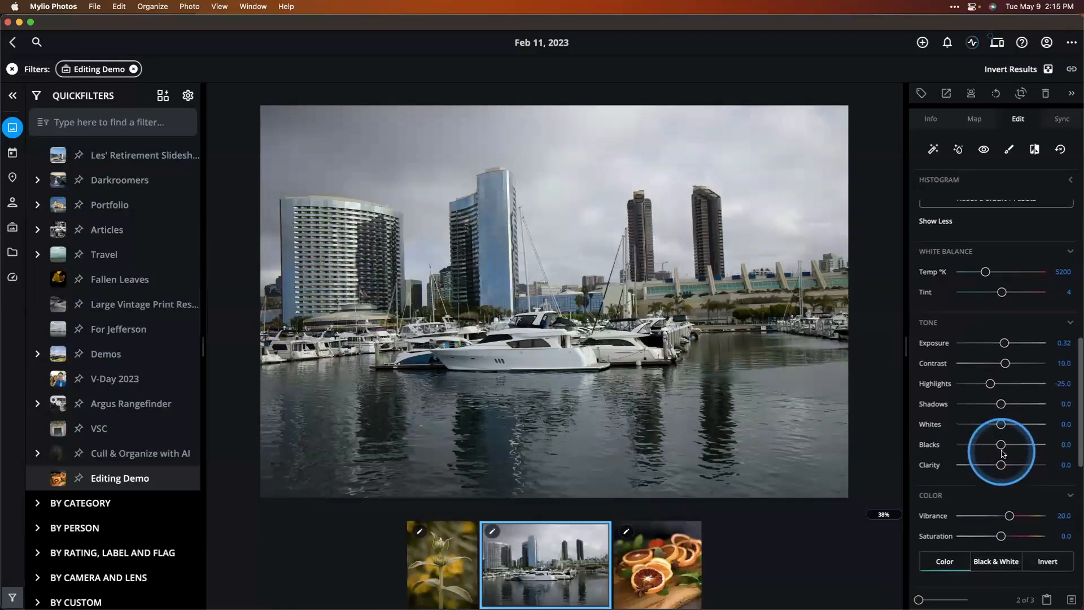
left_click_drag(1002, 472, 1012, 469)
Warm the marina photo by setting its white balance temperature to 6032 K
scroll(997, 403, "up", 3)
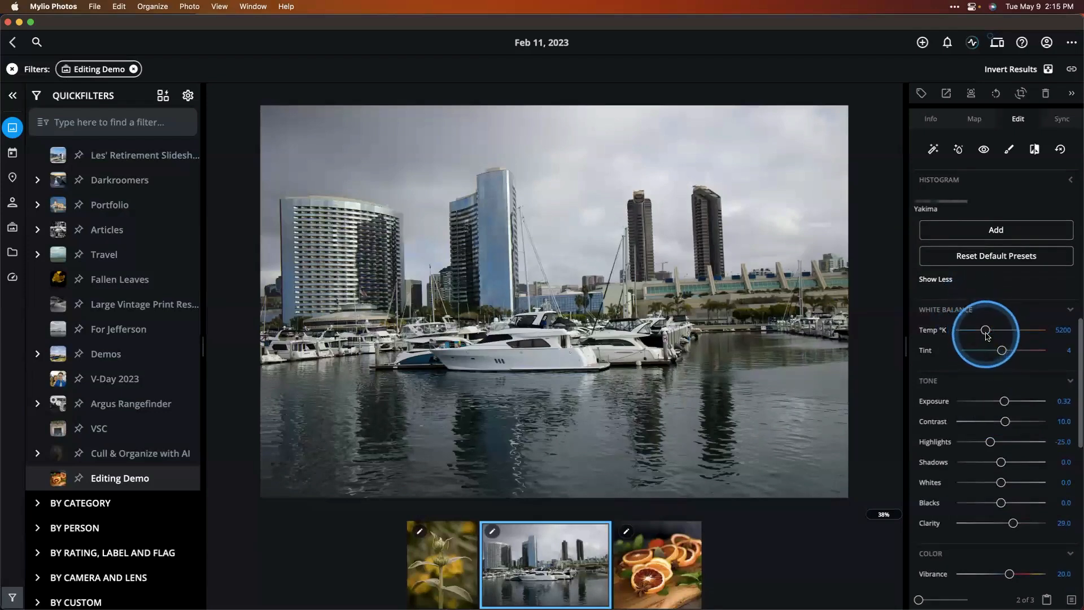
left_click_drag(987, 337, 988, 335)
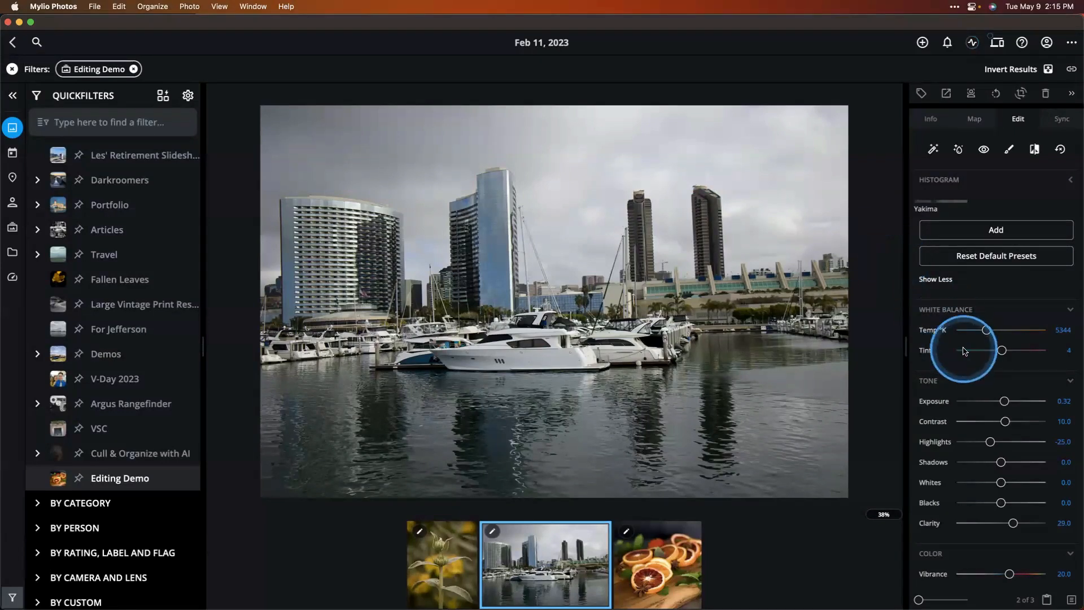
left_click_drag(991, 332, 996, 334)
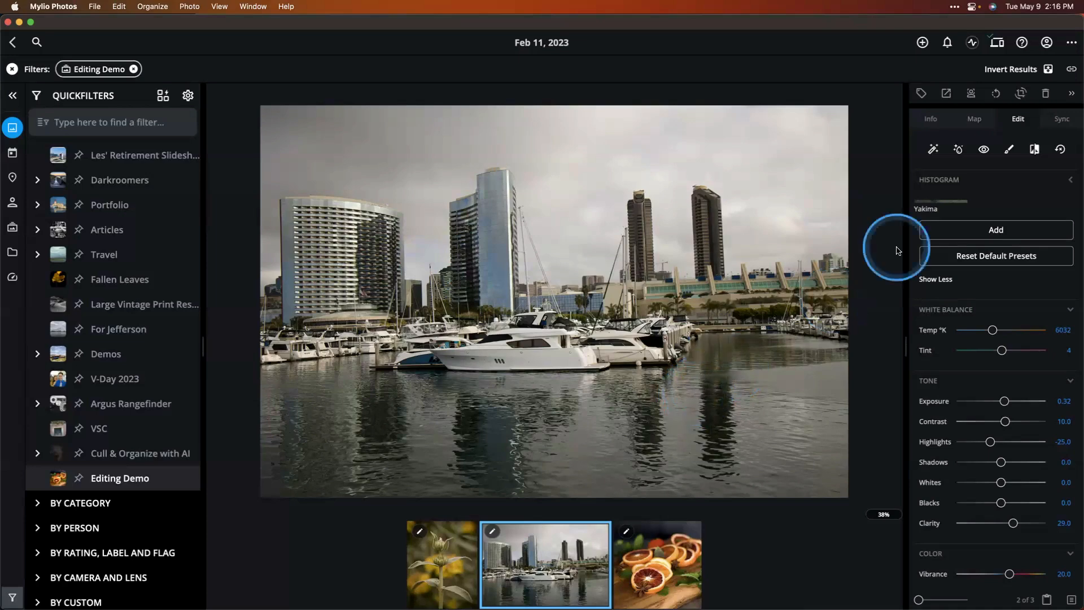
Straighten the marina photo by 1.9 degrees and crop it tighter from the upper and lower right corners, keeping the original aspect ratio
left_click(1023, 95)
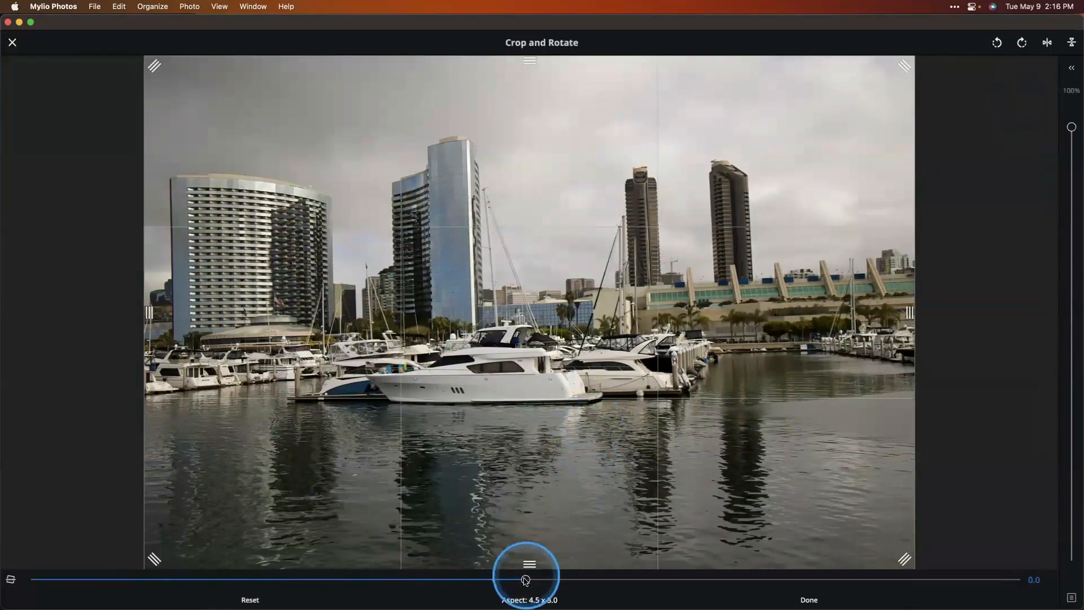
left_click_drag(525, 580, 550, 582)
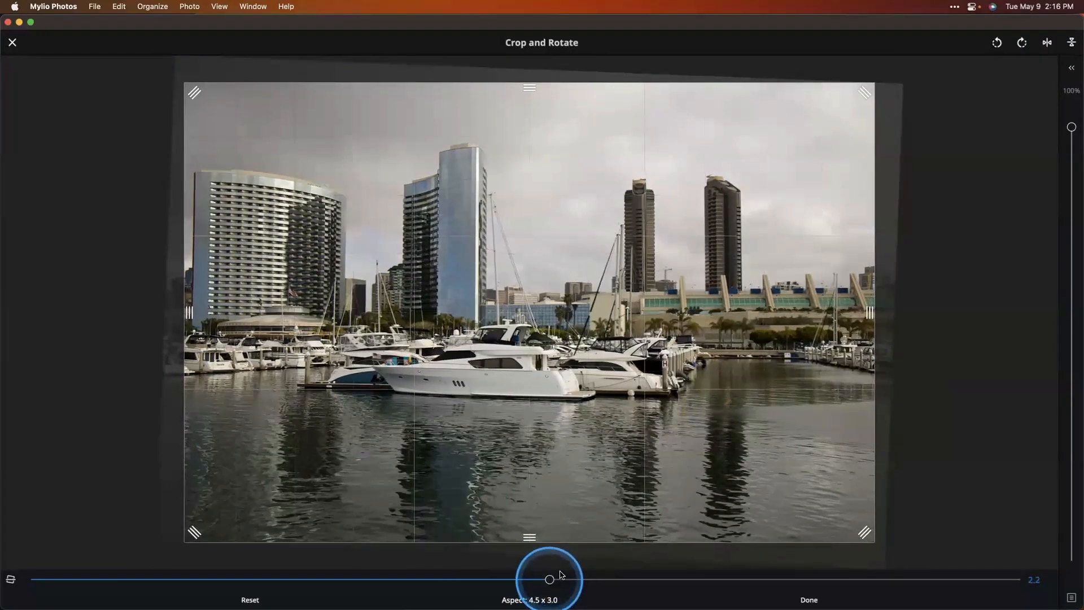
left_click_drag(550, 582, 549, 584)
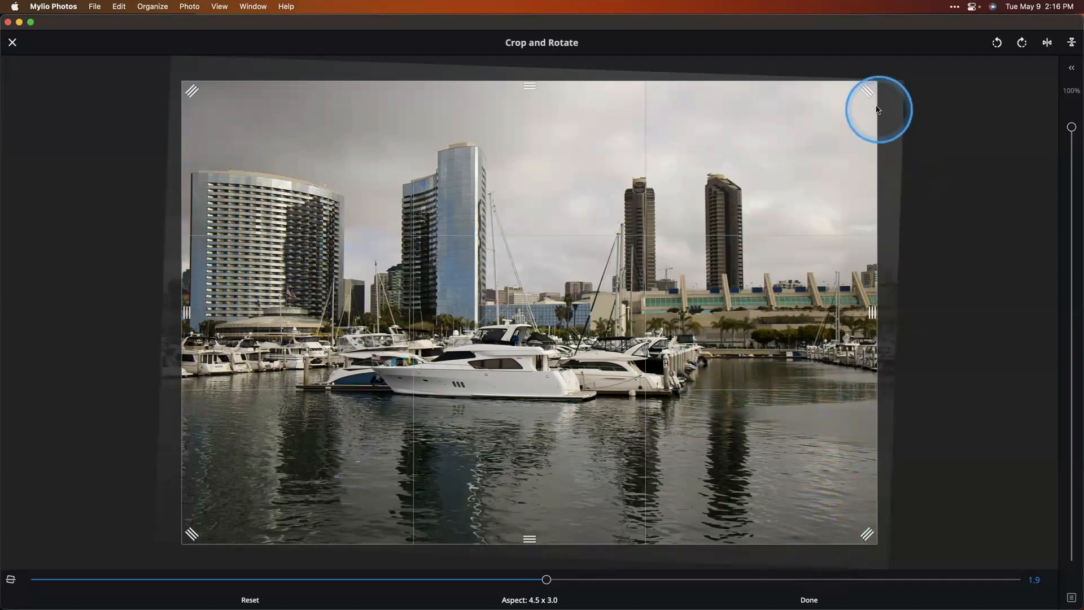
left_click_drag(868, 89, 832, 119)
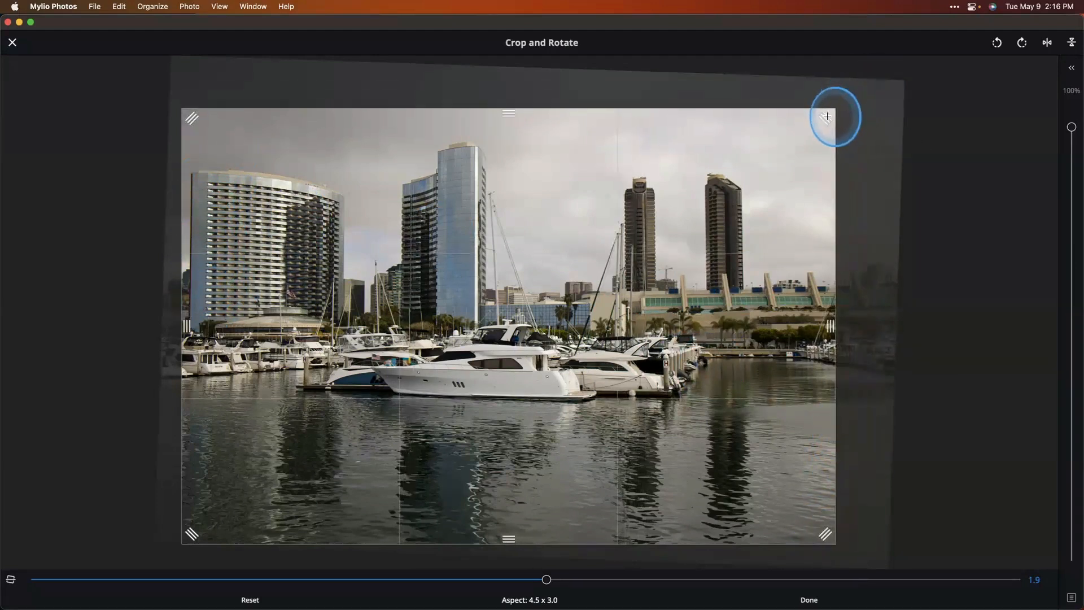
left_click_drag(825, 533, 763, 495)
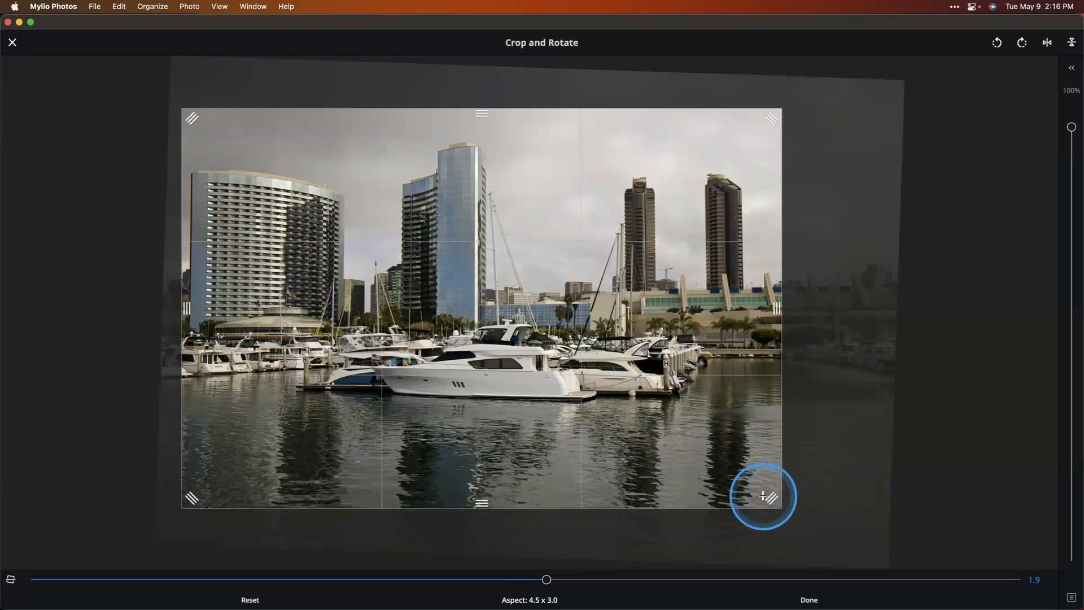
key("Return")
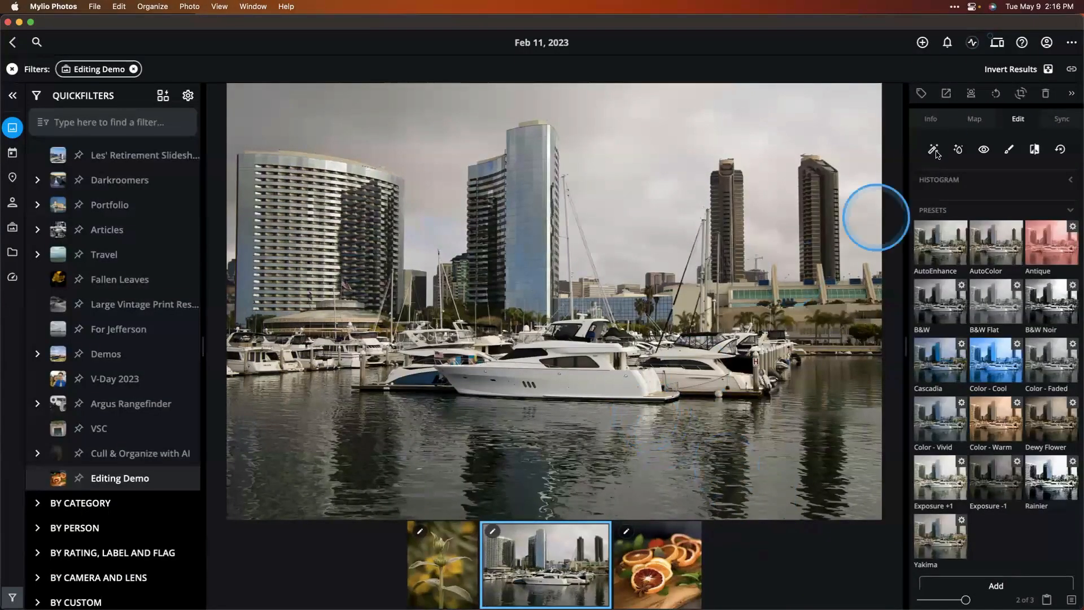
Compare the edited marina photo with its original version and copy its edits
left_click(1035, 150)
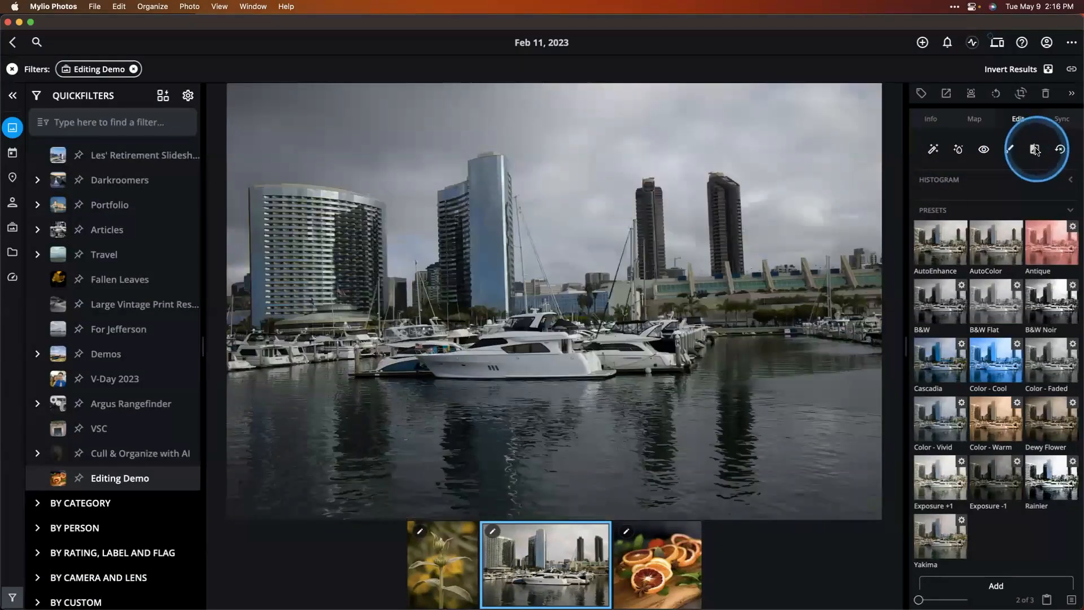
left_click(1034, 150)
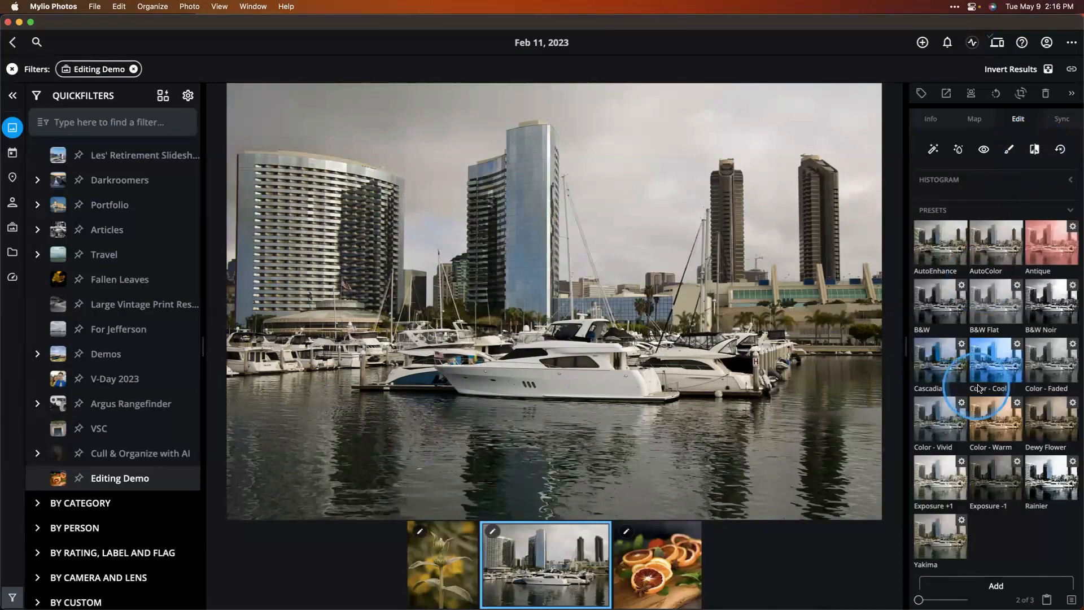
scroll(968, 387, "down", 3)
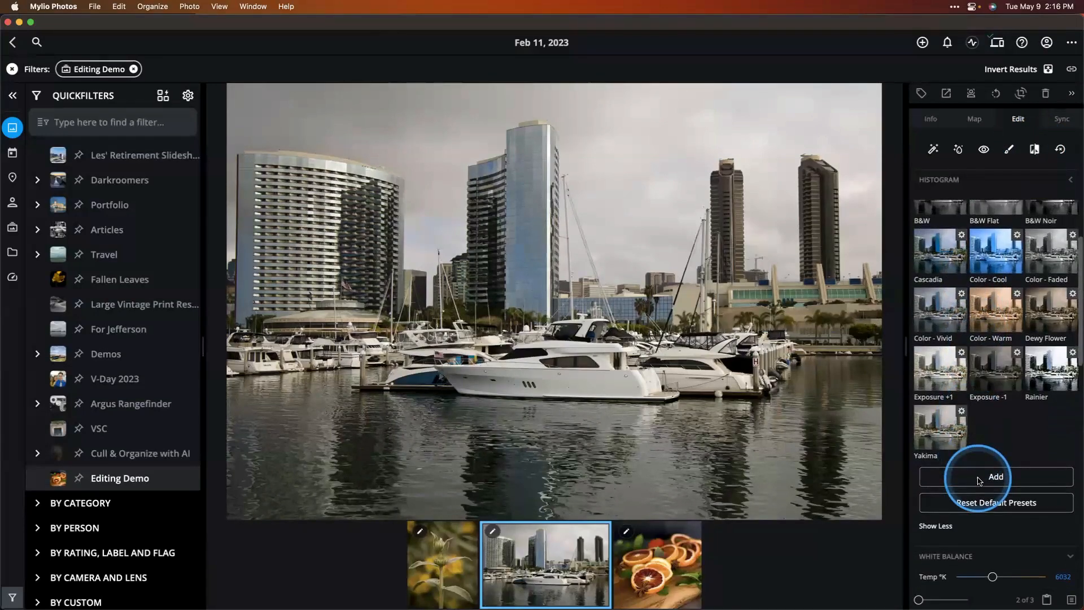
scroll(980, 437, "down", 9)
scroll(980, 438, "down", 9)
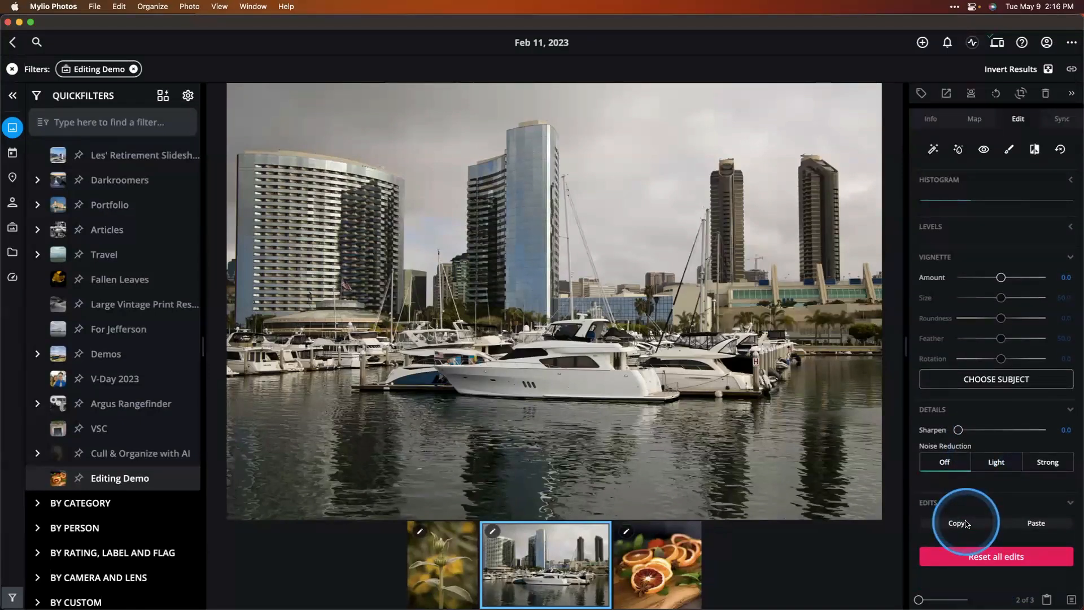
left_click(966, 524)
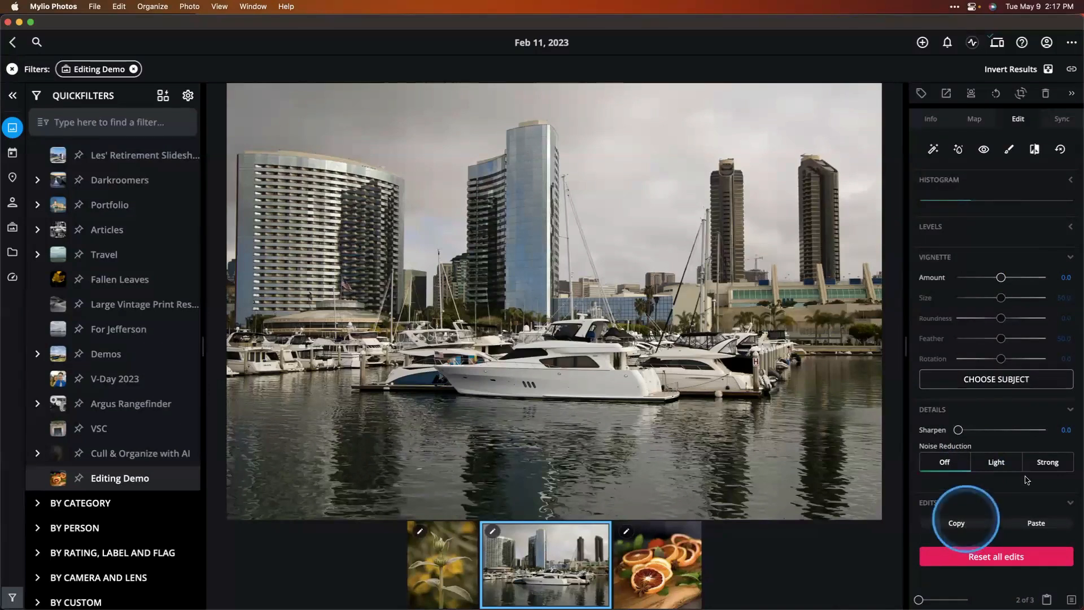
left_click(533, 187)
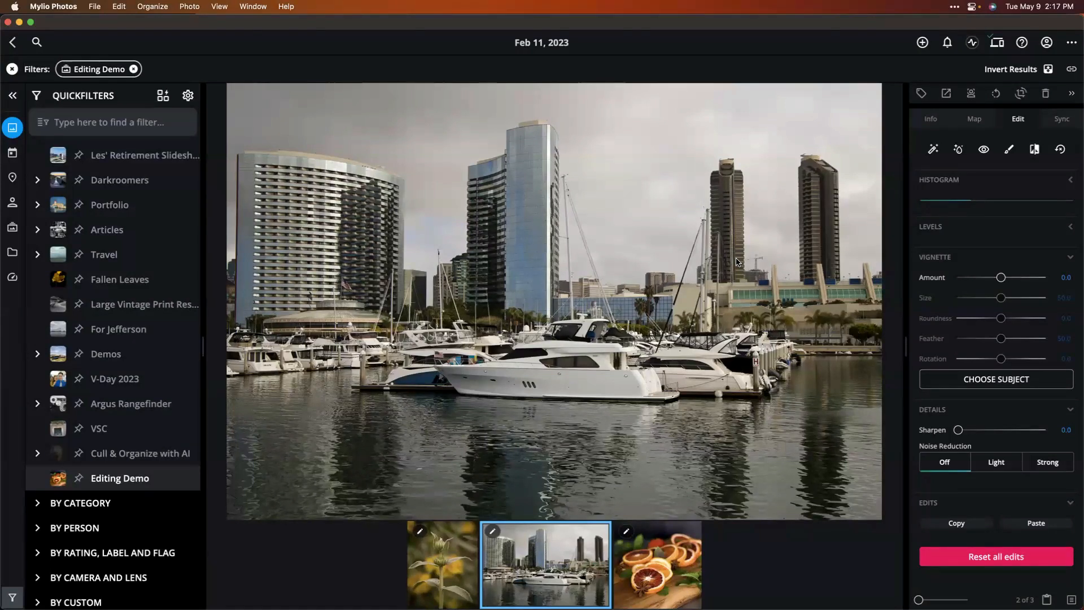
Try the marina photo's crop in portrait and landscape orientation at the original aspect ratio, and undo the applied crop change
left_click(1021, 96)
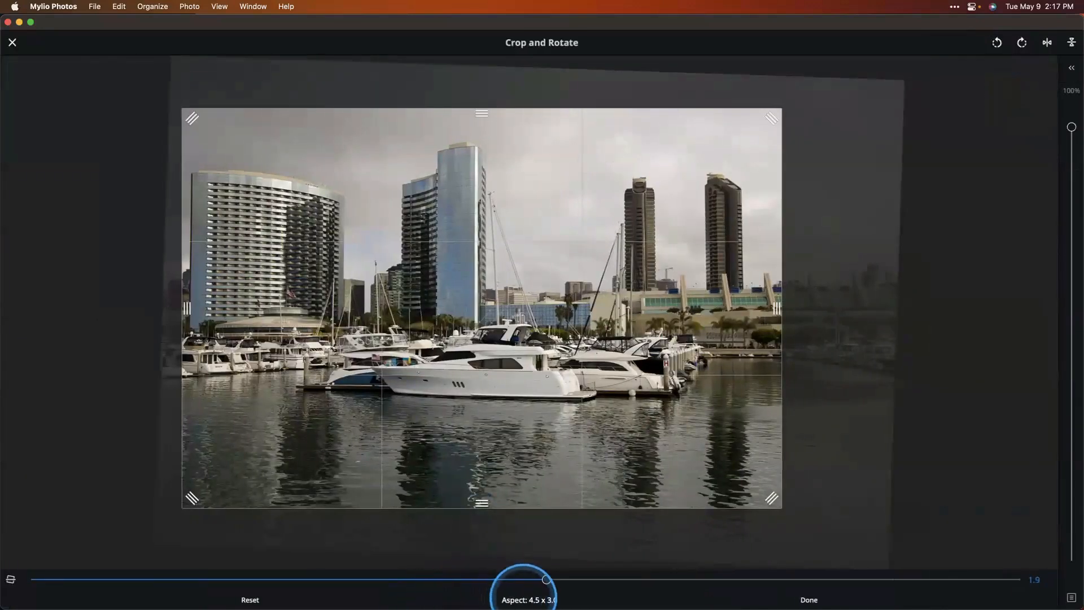
left_click(525, 596)
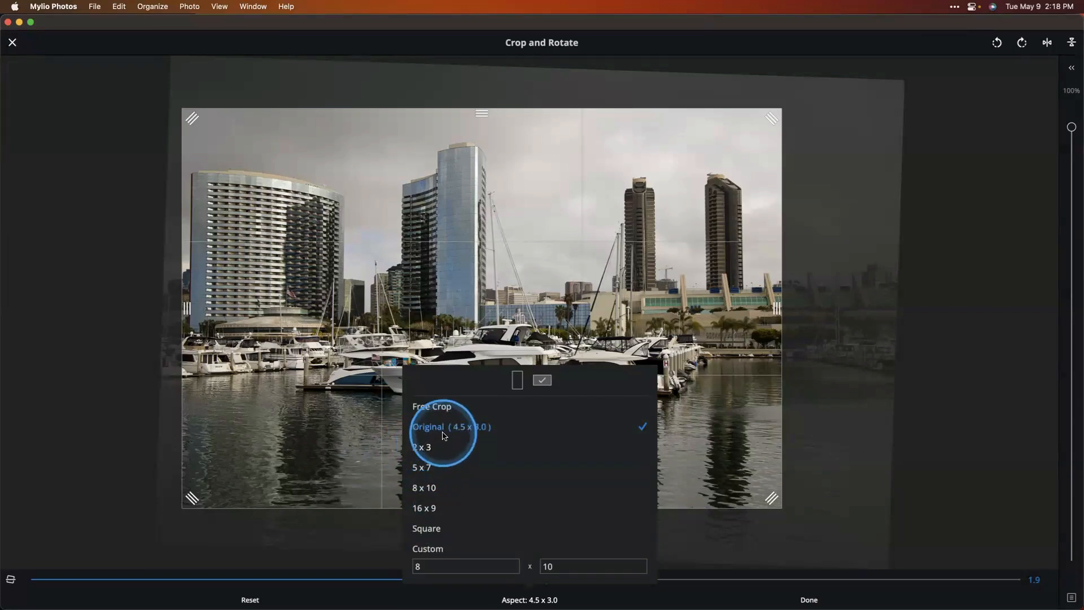
left_click(516, 381)
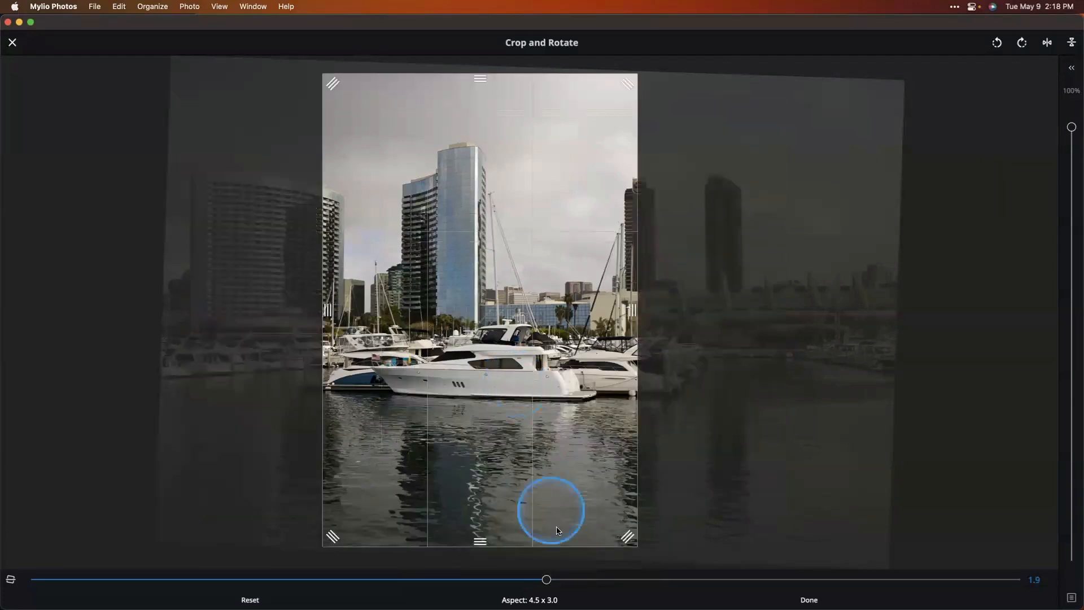
left_click(542, 597)
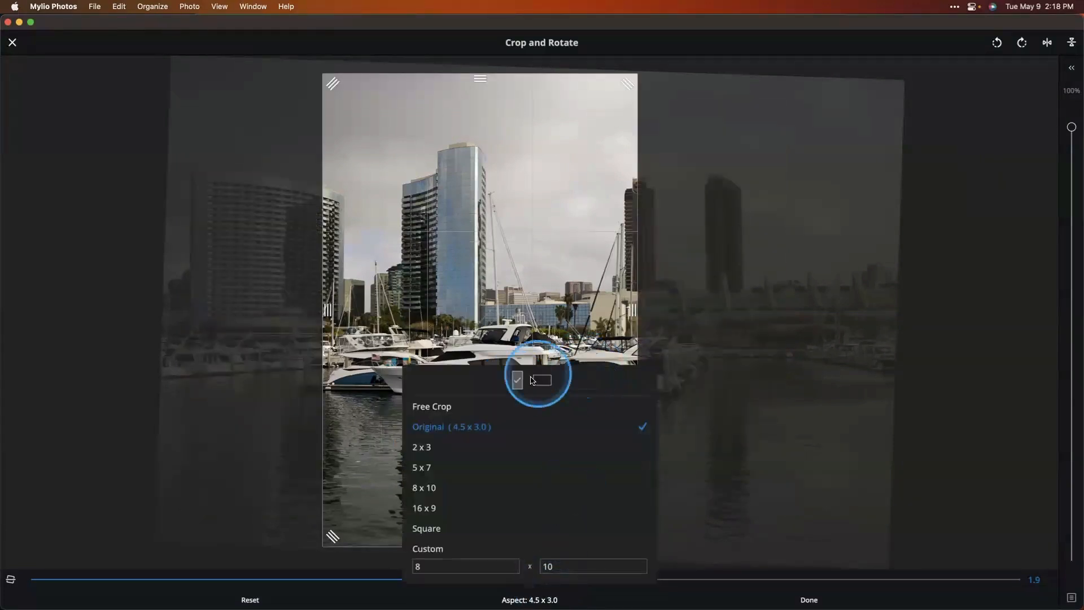
left_click(541, 380)
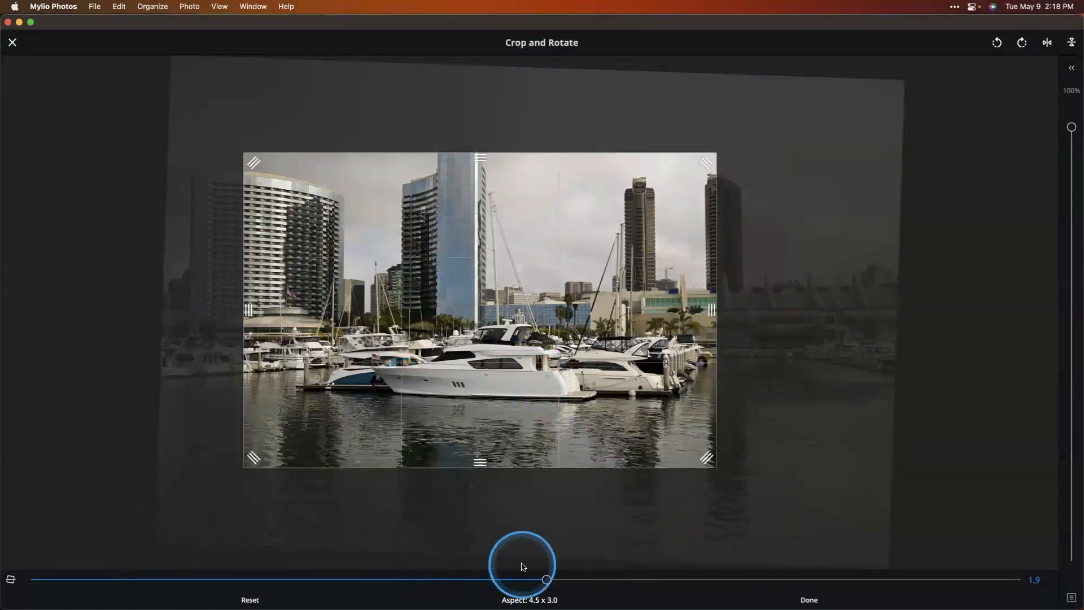
left_click(809, 599)
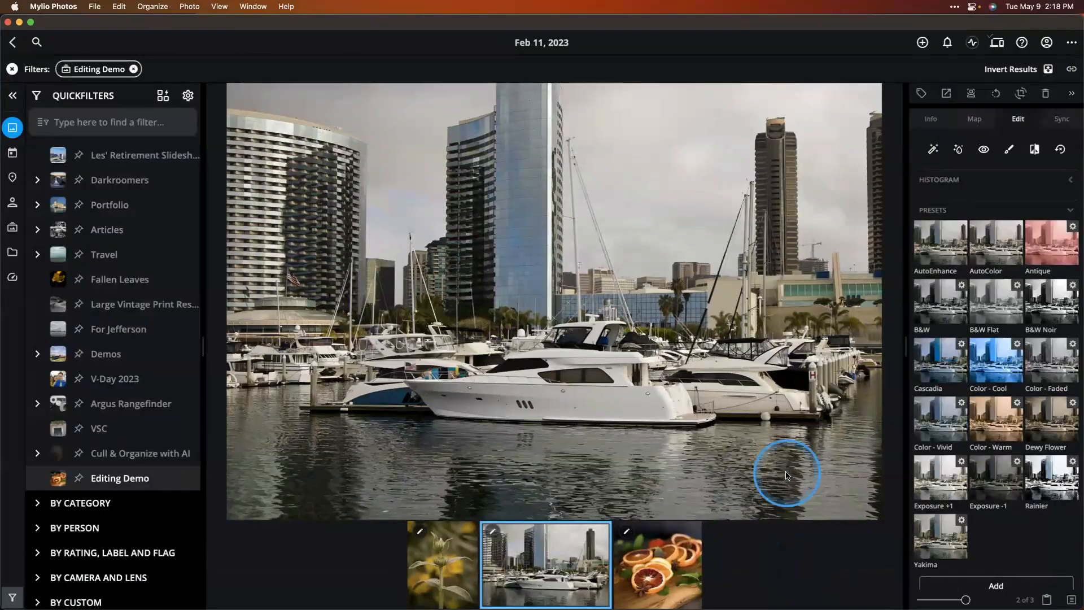
key("super+z")
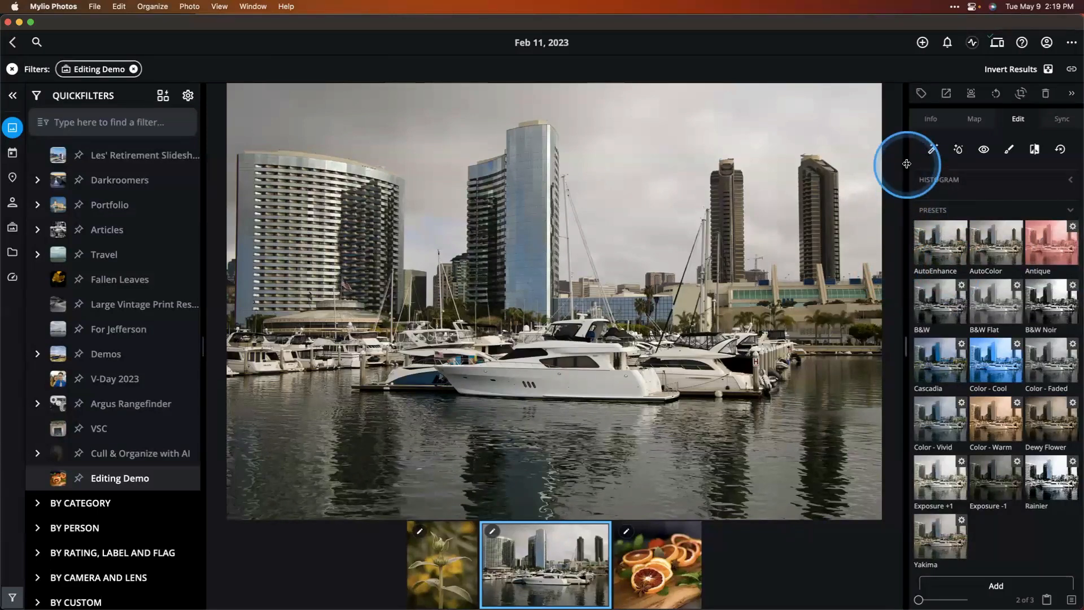
View the file information of the marina photo and the plant photo, and return to the marina photo
left_click(931, 119)
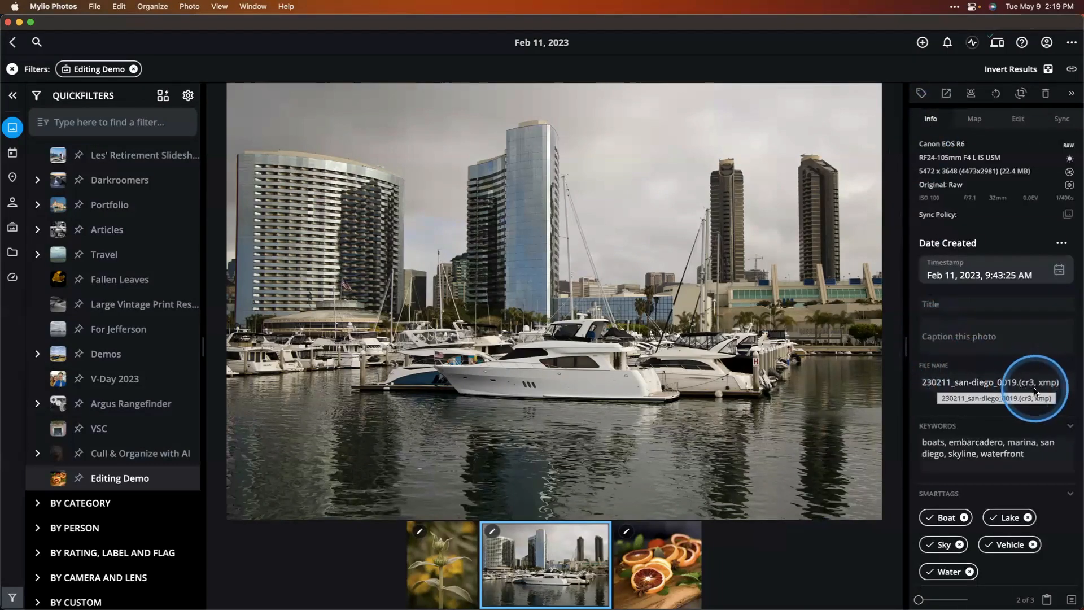
left_click(428, 567)
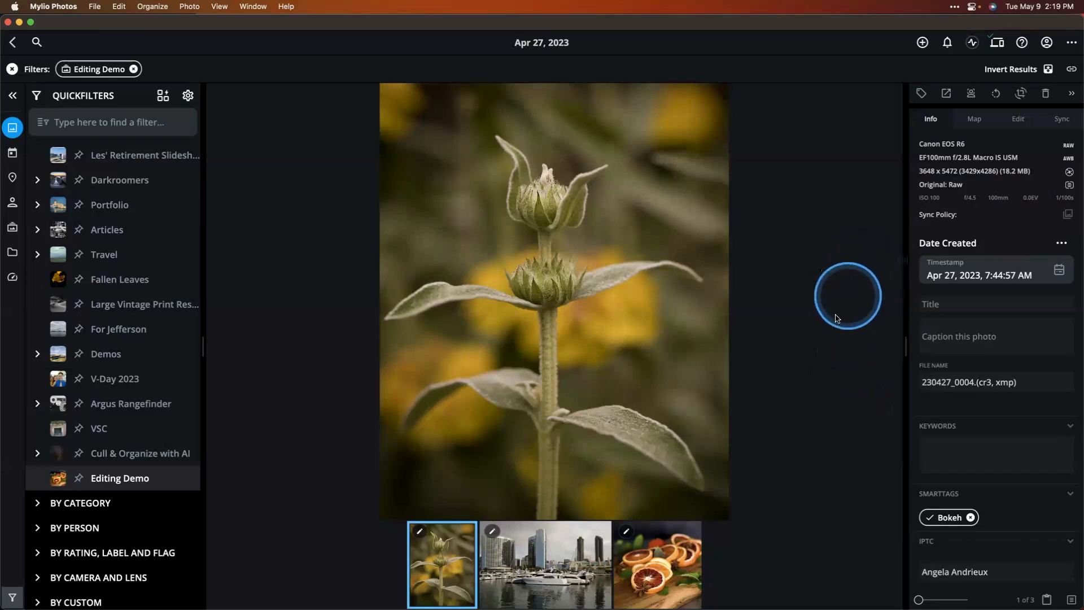
left_click(554, 543)
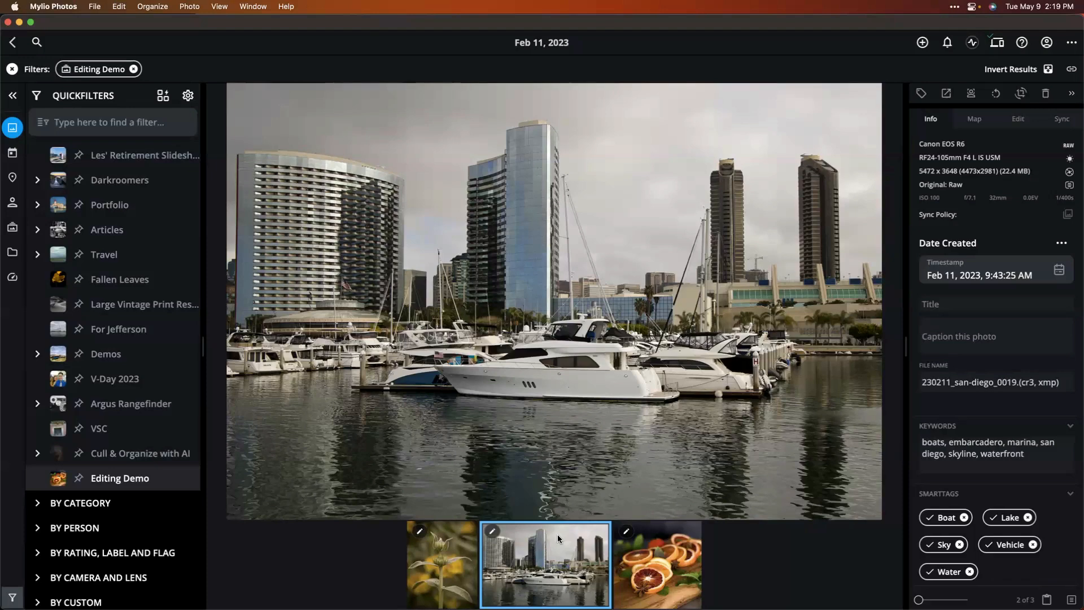
Examine the plant photo's editing adjustments, from the presets down to vignette, details and the copy and paste options
left_click(1018, 119)
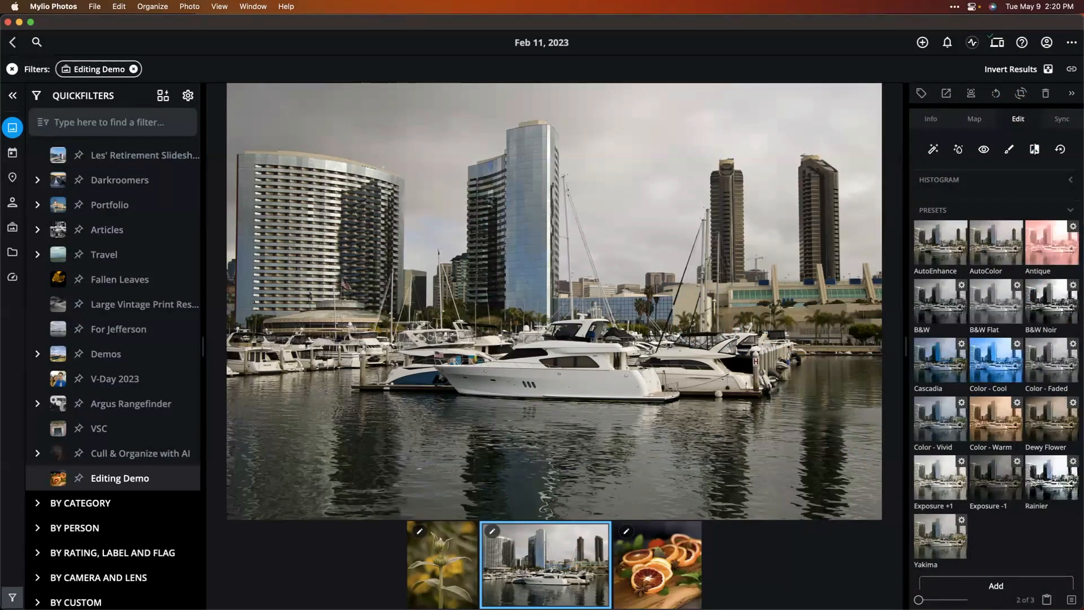
left_click(443, 582)
scroll(980, 474, "down", 5)
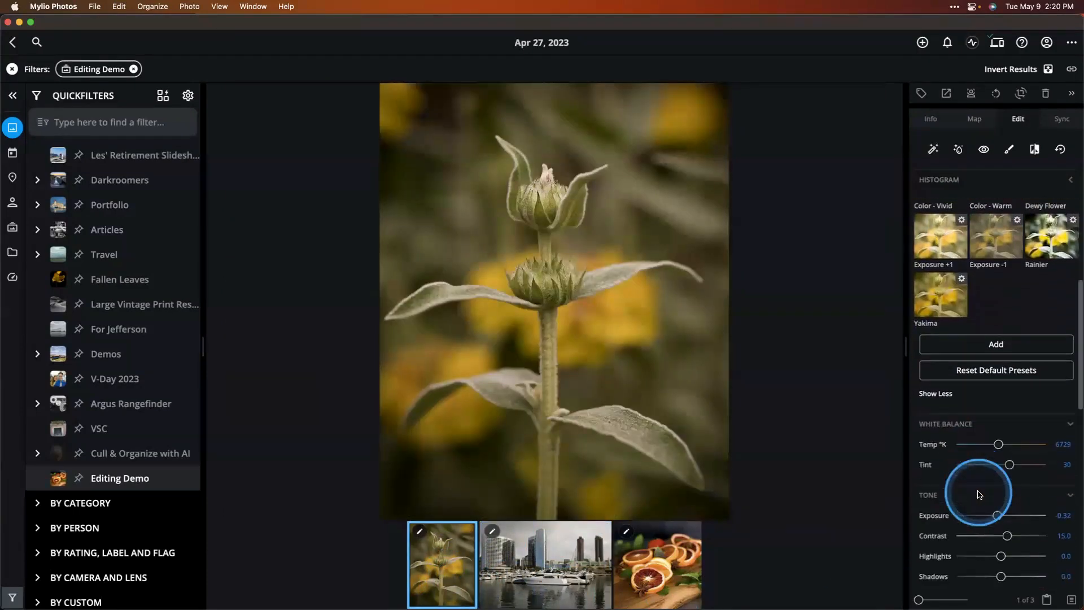
scroll(980, 494, "down", 10)
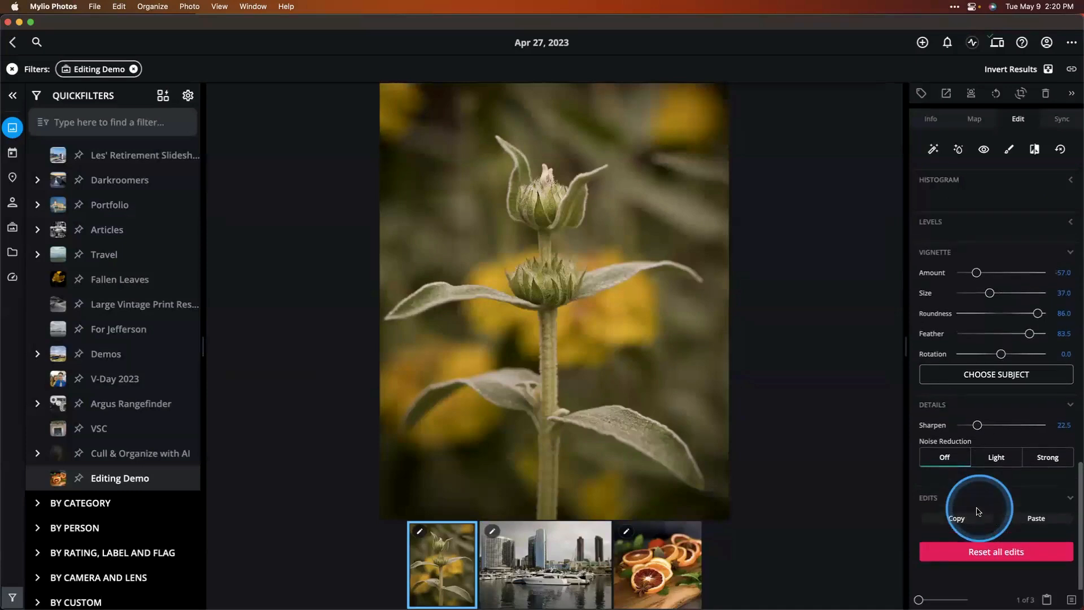
Return to the album grid, select the marina and orange-slice photos together, and try to paste the copied edits onto them
left_click(20, 47)
left_click(407, 145)
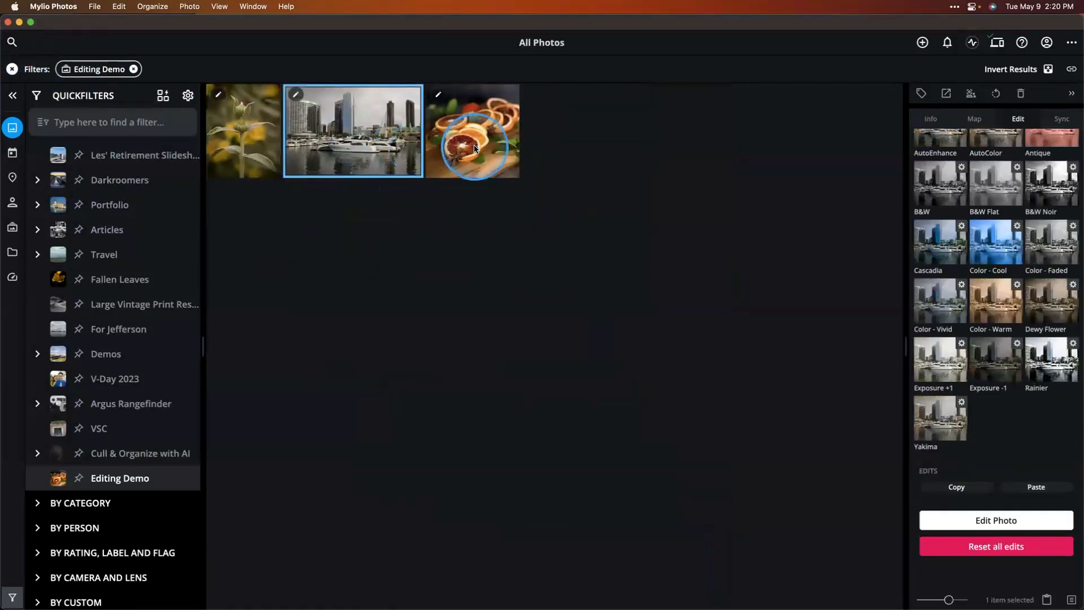
left_click(474, 148, "shift")
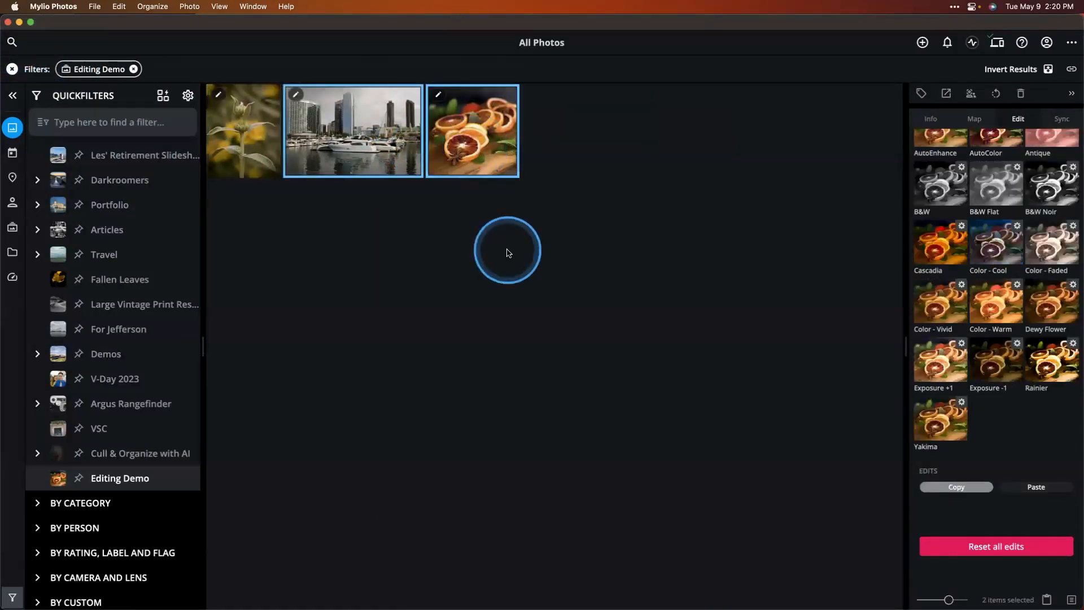
left_click(1039, 490)
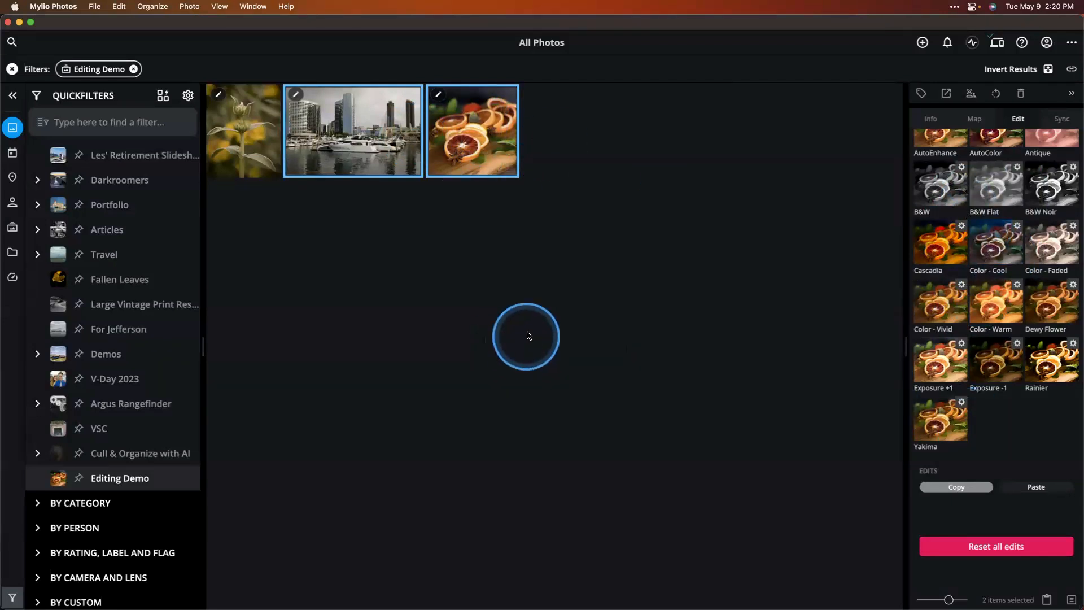
Open the orange-slice photo, compare it with its original version, and revert all of its edits
left_click(465, 143)
double_click(466, 143)
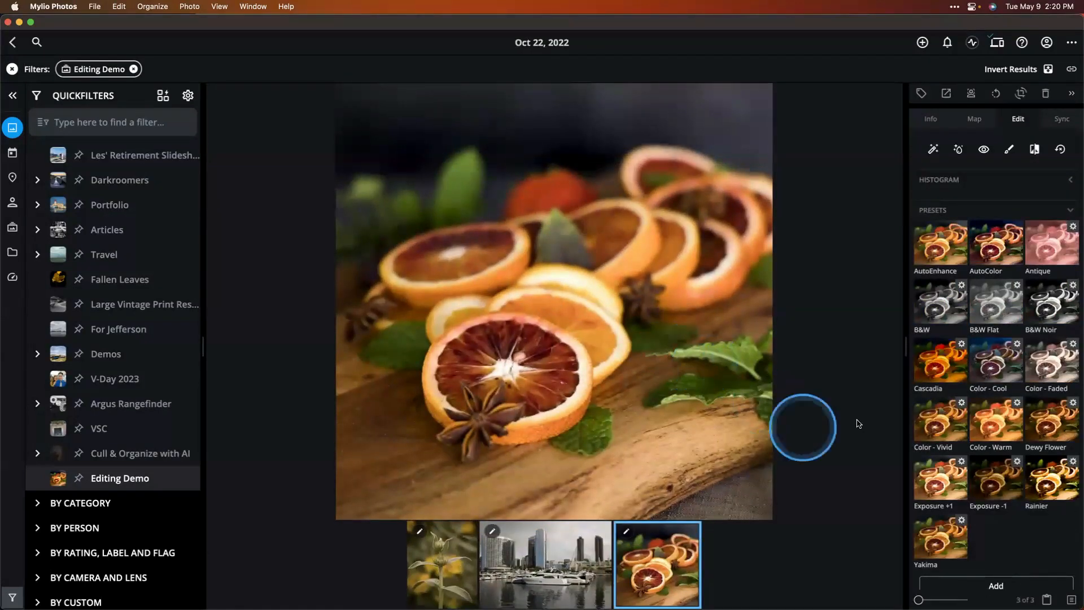
left_click(1032, 151)
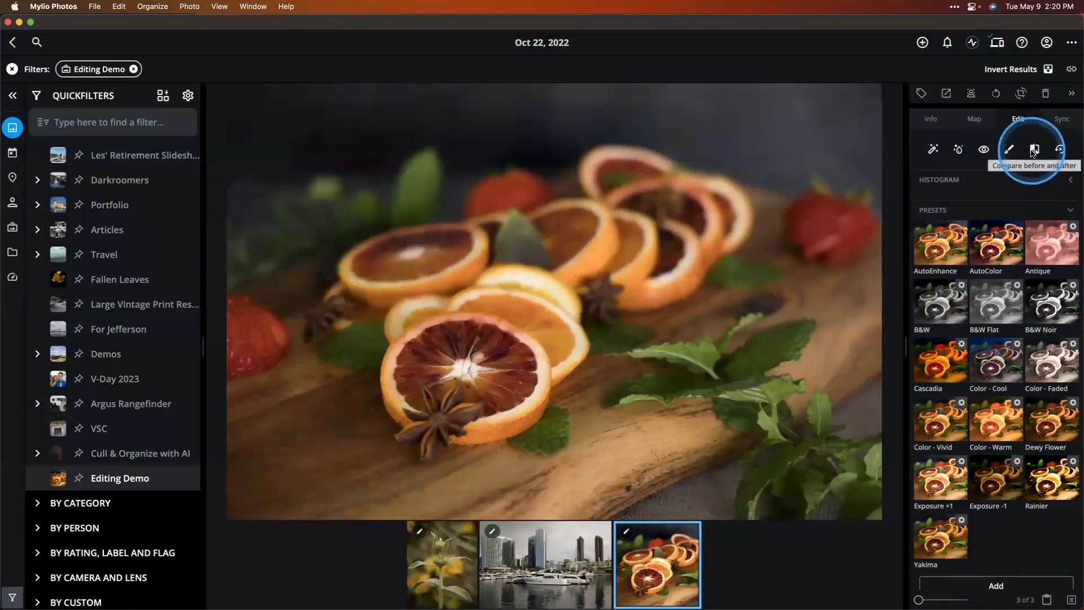
left_click(1033, 151)
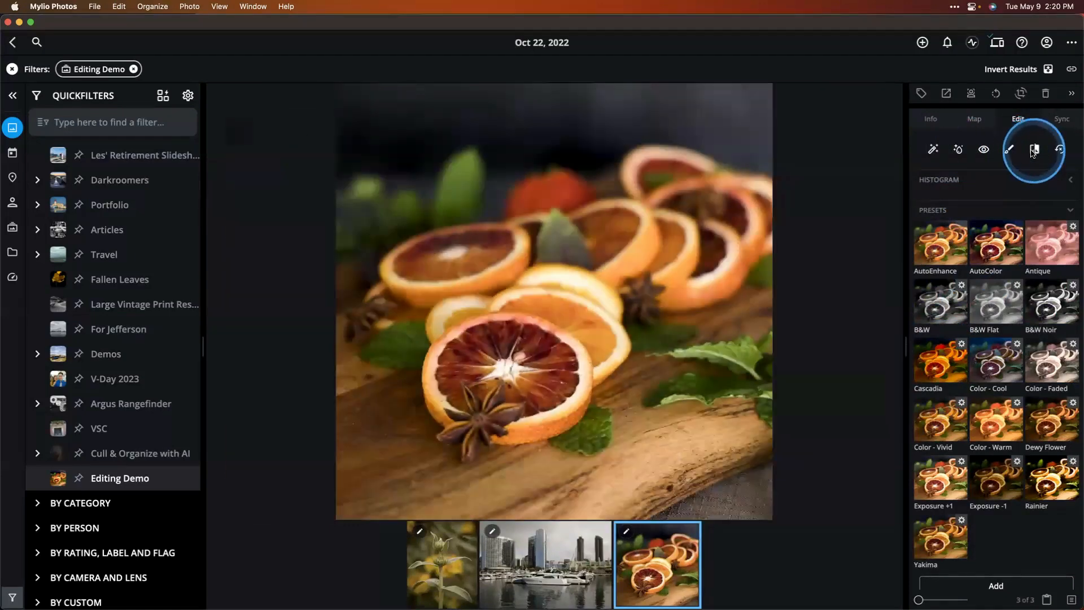
left_click(1060, 150)
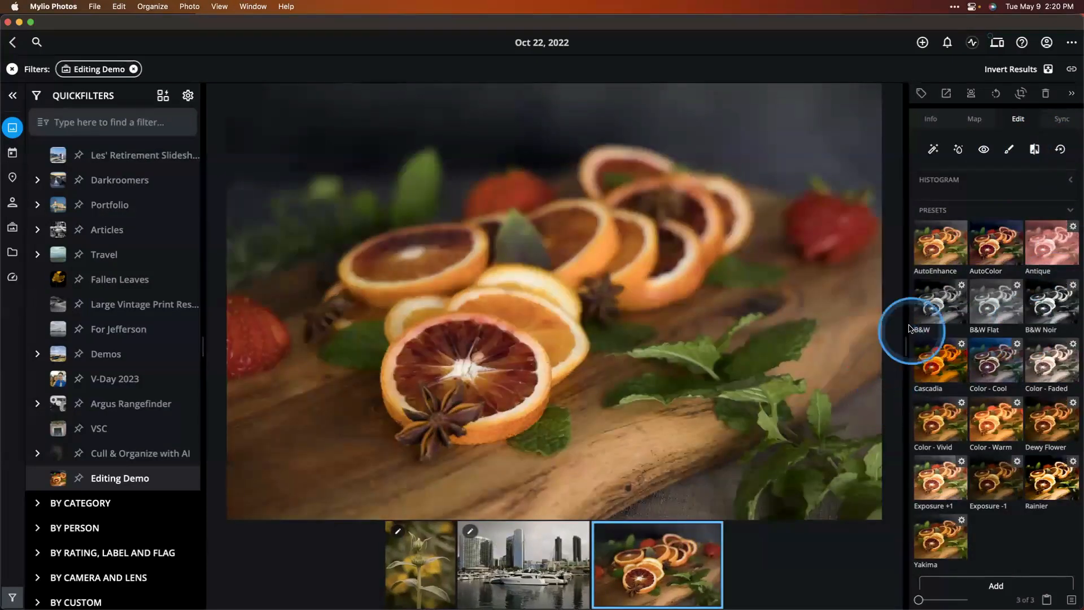
Apply the AutoColor preset to the orange-slice photo and set its white balance temperature to 6561 K
left_click(1006, 248)
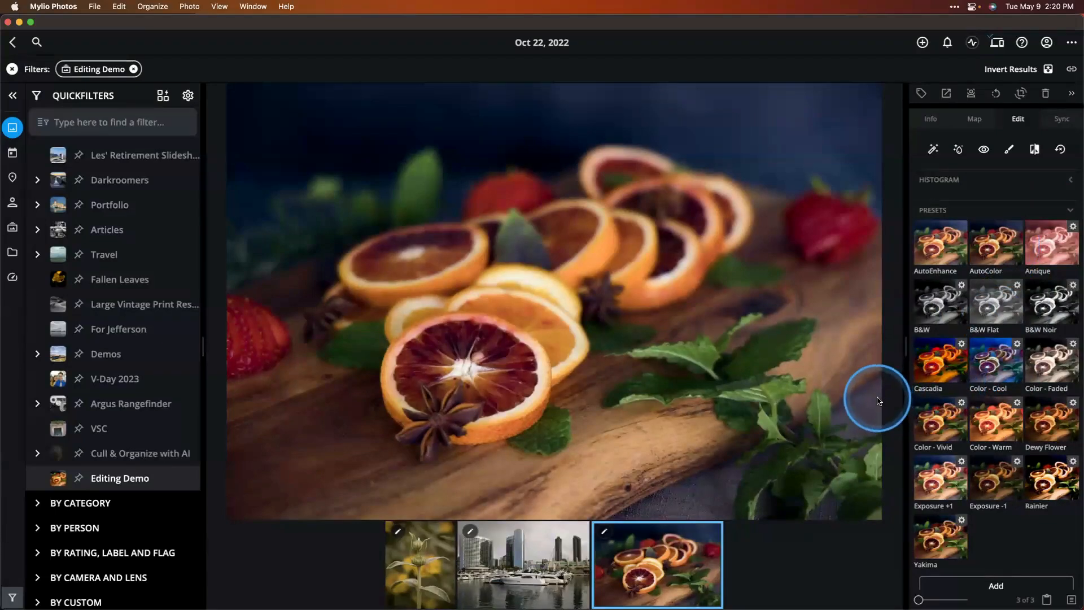
scroll(981, 421, "down", 5)
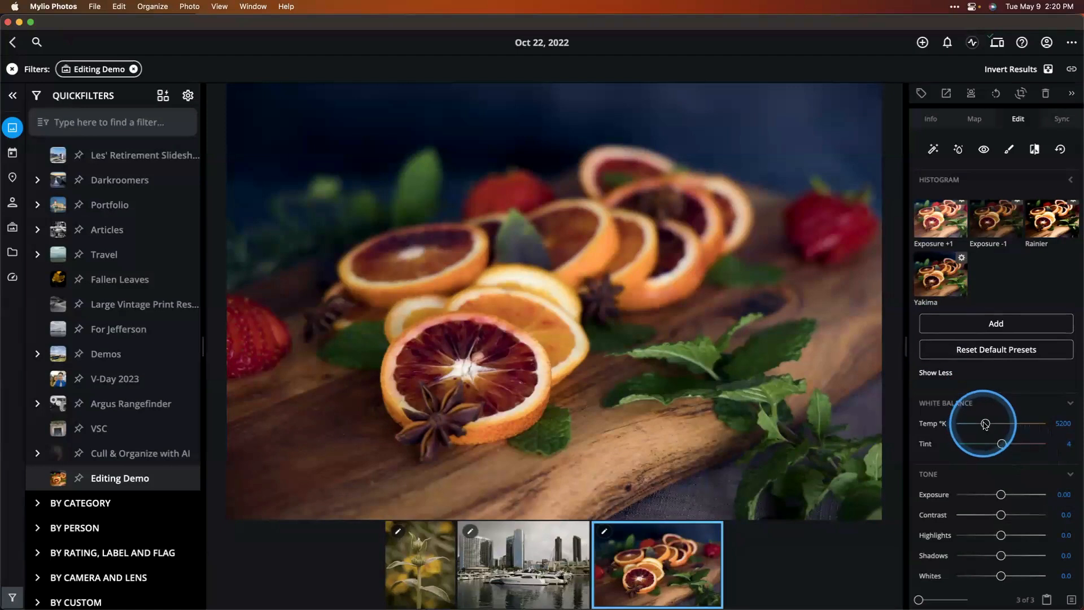
left_click_drag(987, 424, 997, 424)
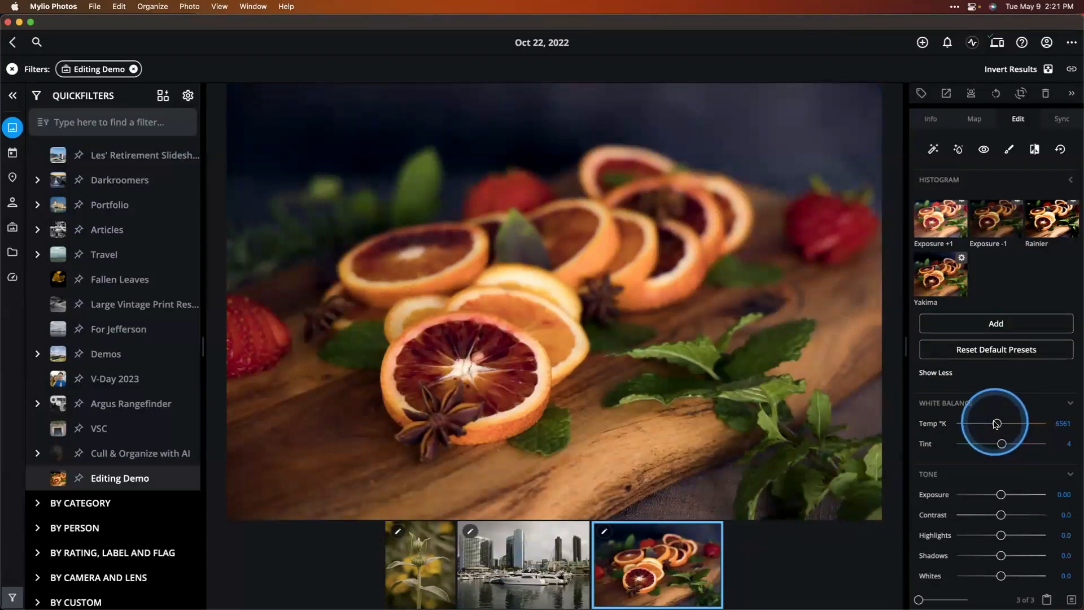
Set the orange-slice photo's clarity to 52.0 and vibrance to 24.0
scroll(944, 473, "down", 2)
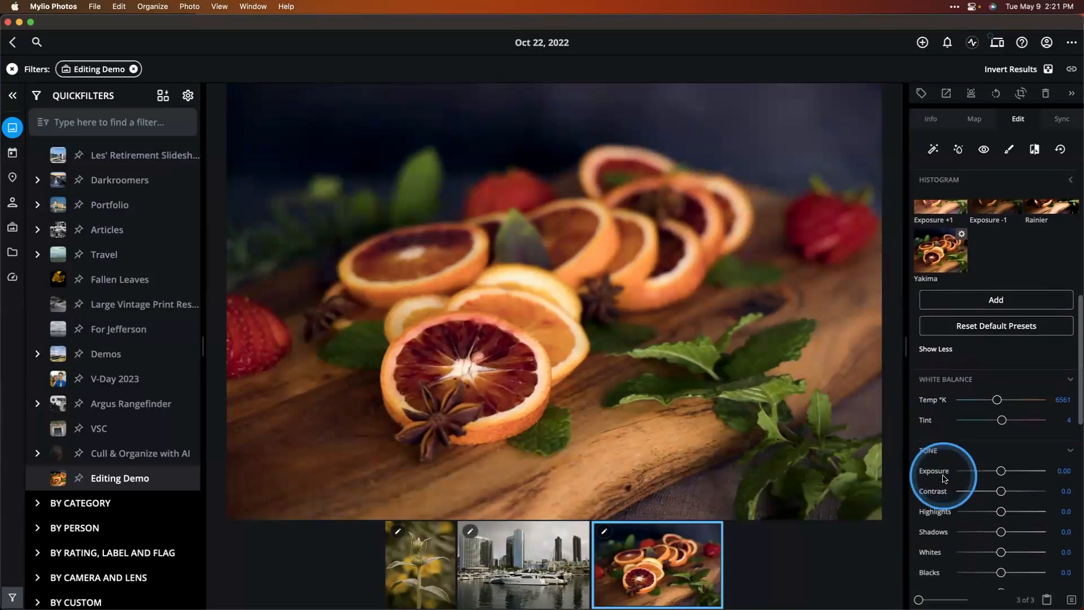
scroll(997, 517, "down", 1)
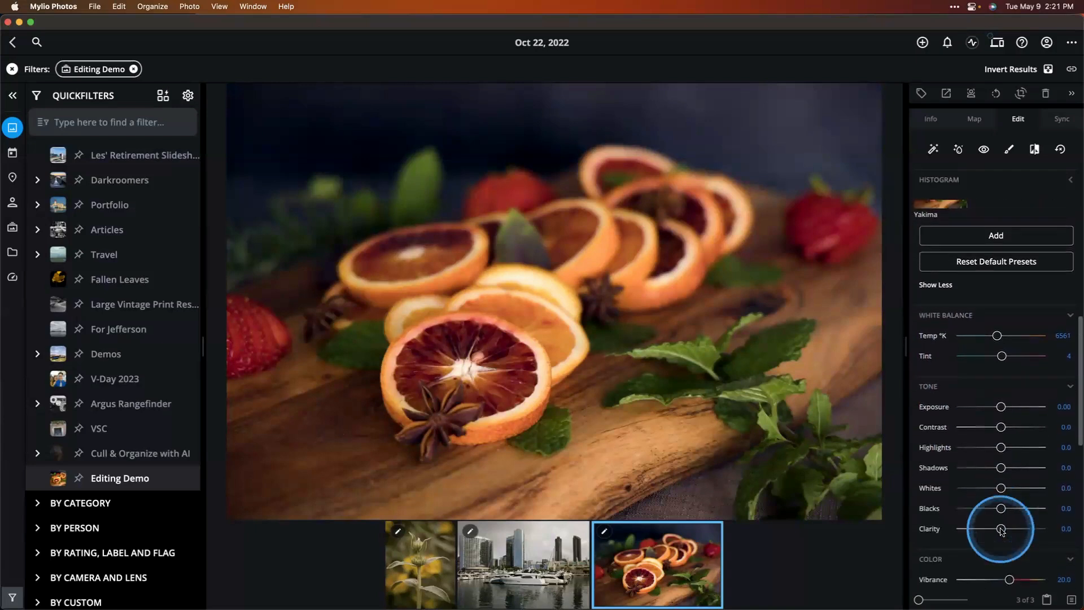
left_click_drag(1001, 528, 1023, 528)
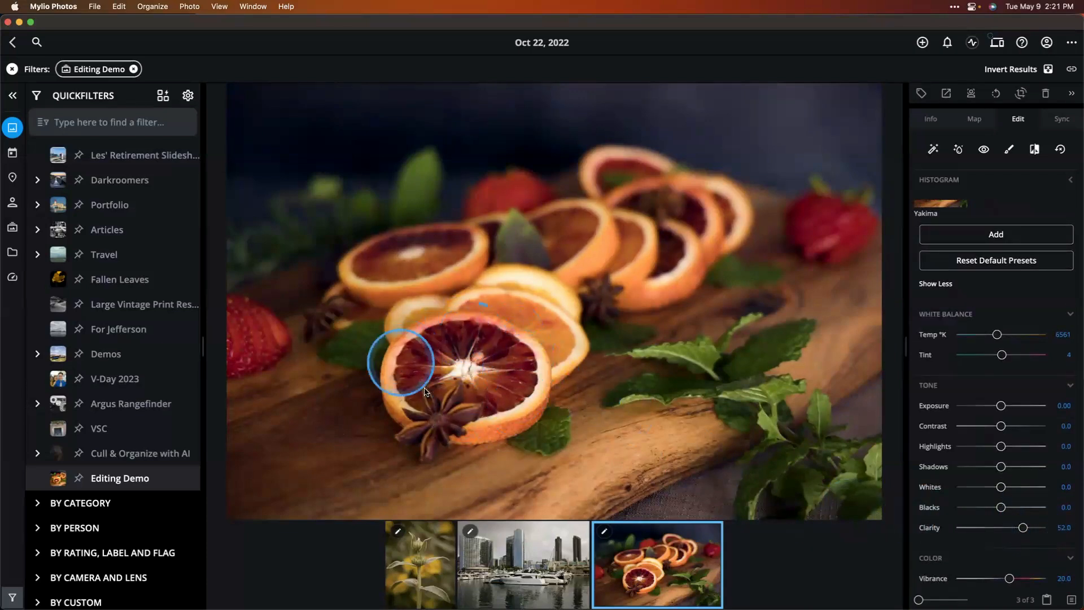
scroll(1045, 502, "down", 2)
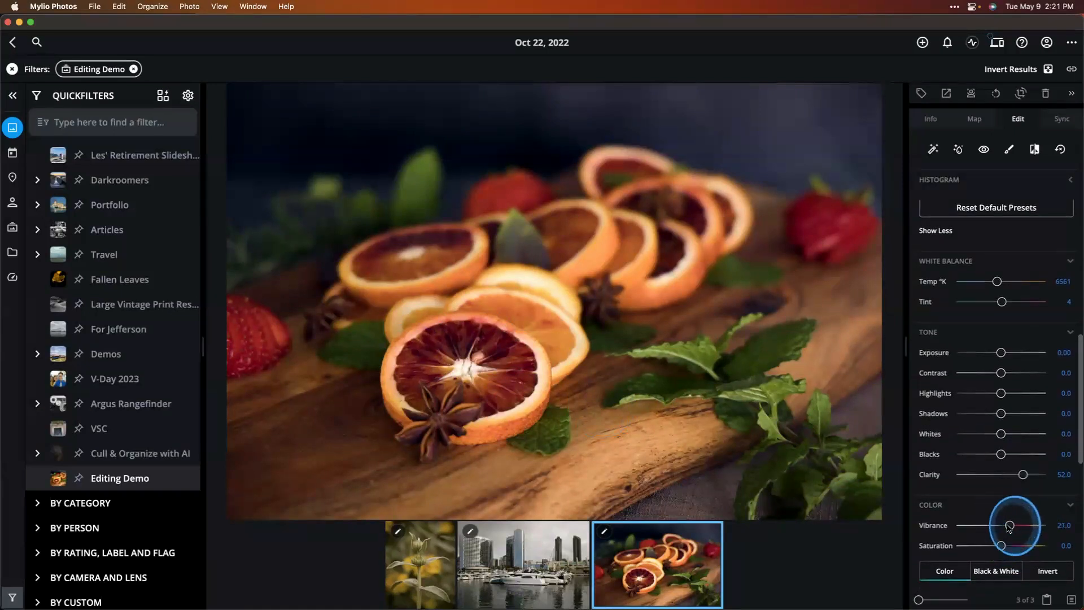
scroll(991, 485, "down", 4)
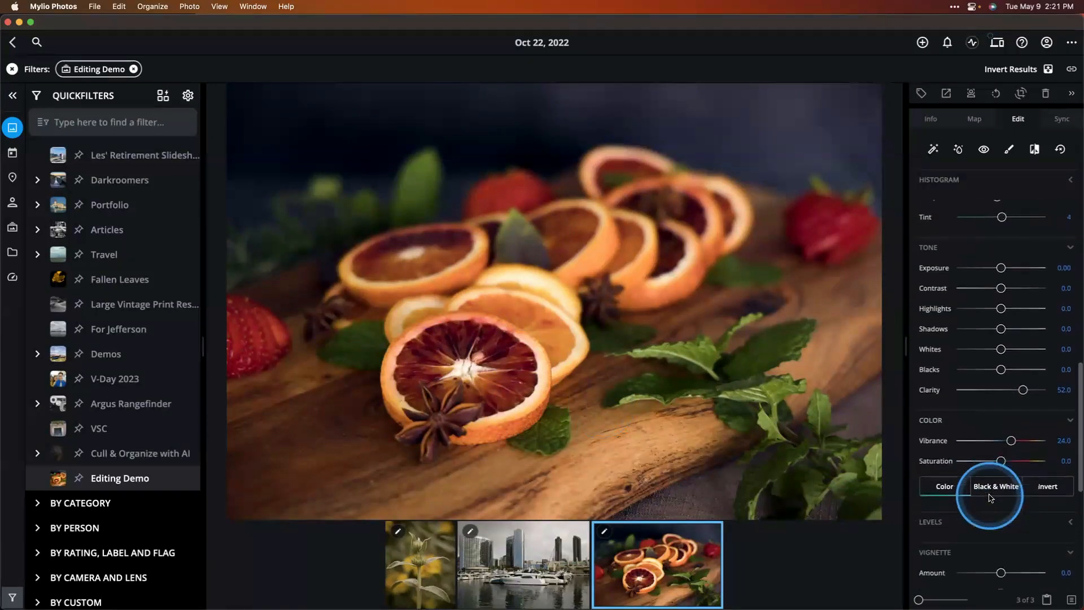
Crop the orange-slice photo to a Square aspect, framed around the front slices and slightly tightened from its lower right corner
left_click(1021, 95)
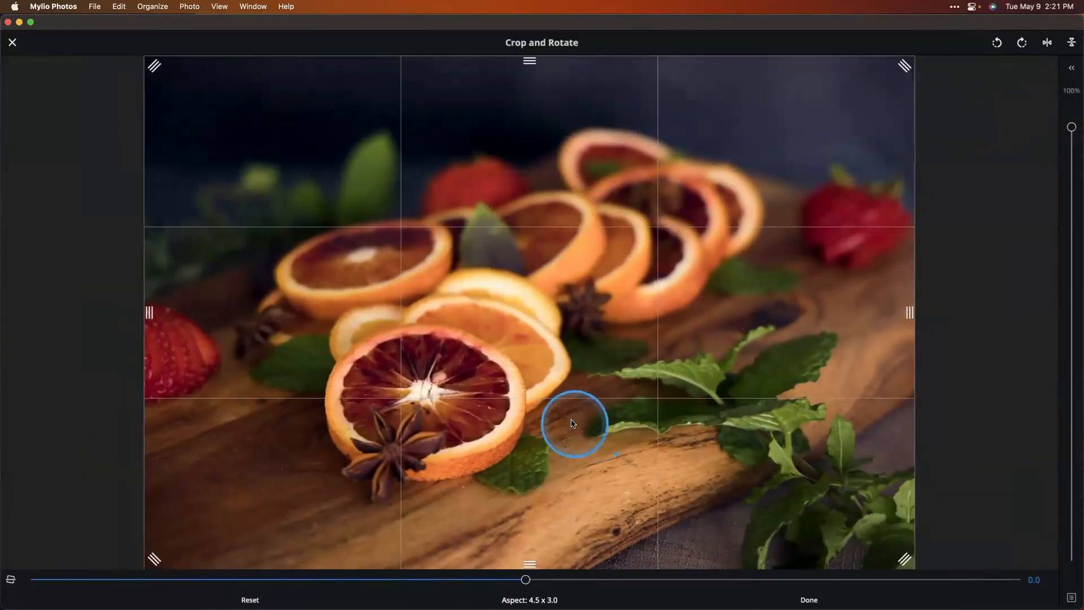
left_click(529, 596)
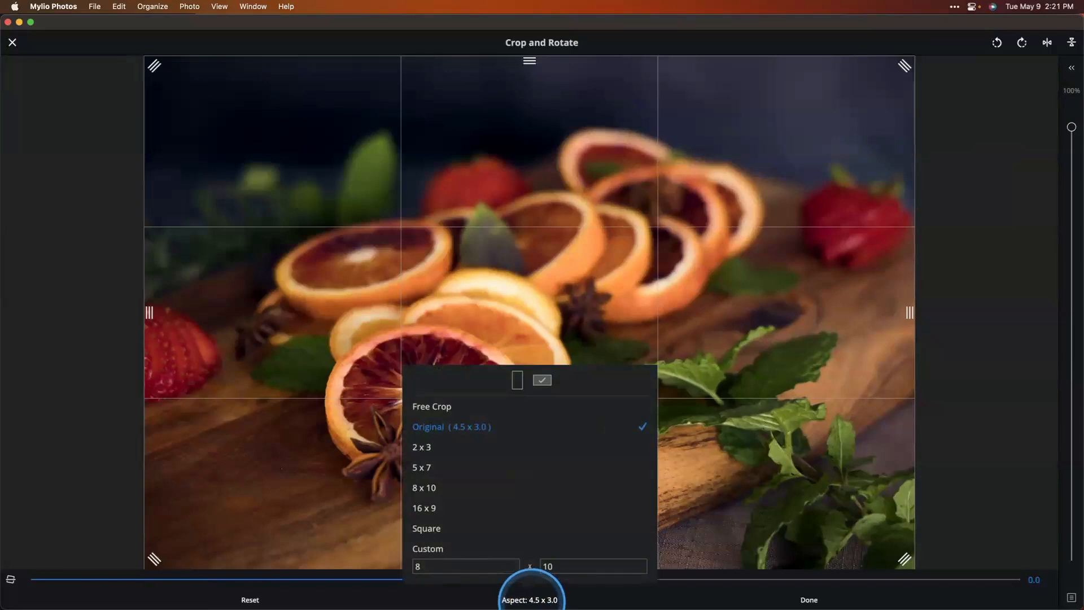
left_click(437, 533)
left_click_drag(510, 316, 464, 321)
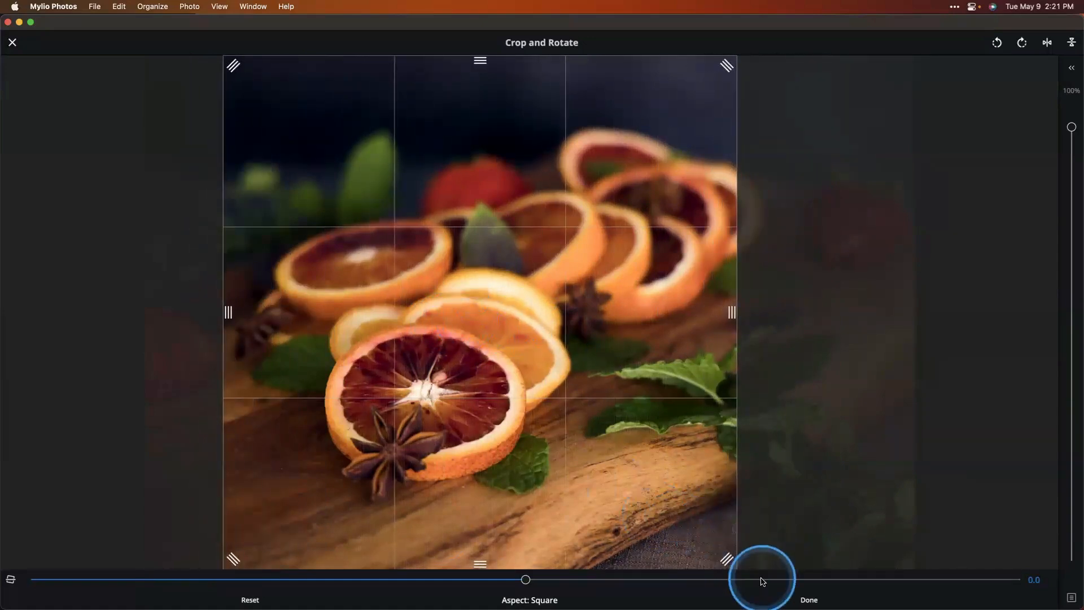
left_click_drag(710, 557, 679, 531)
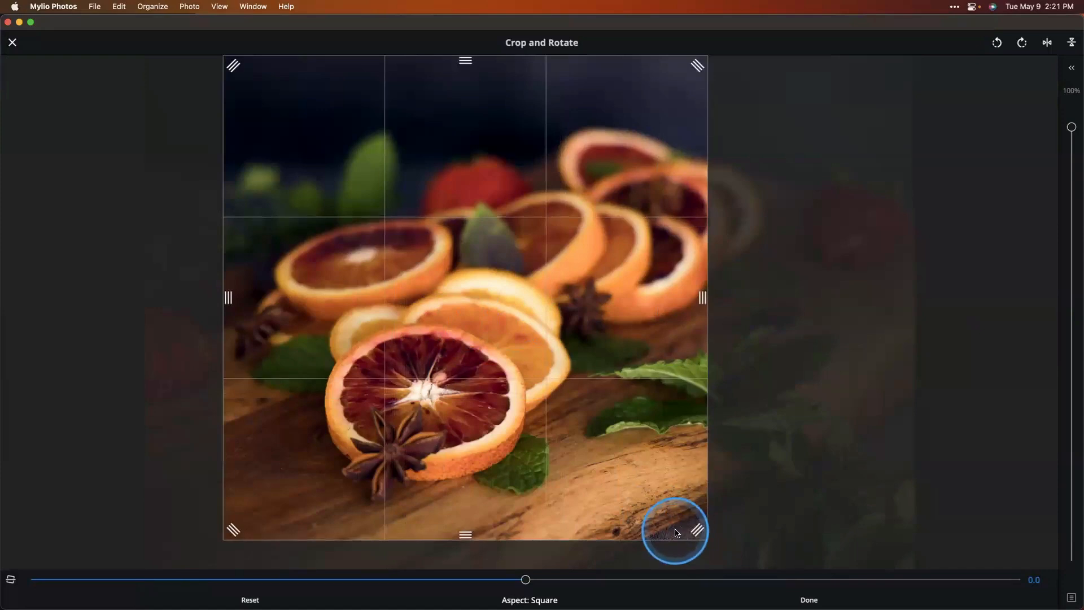
key("Return")
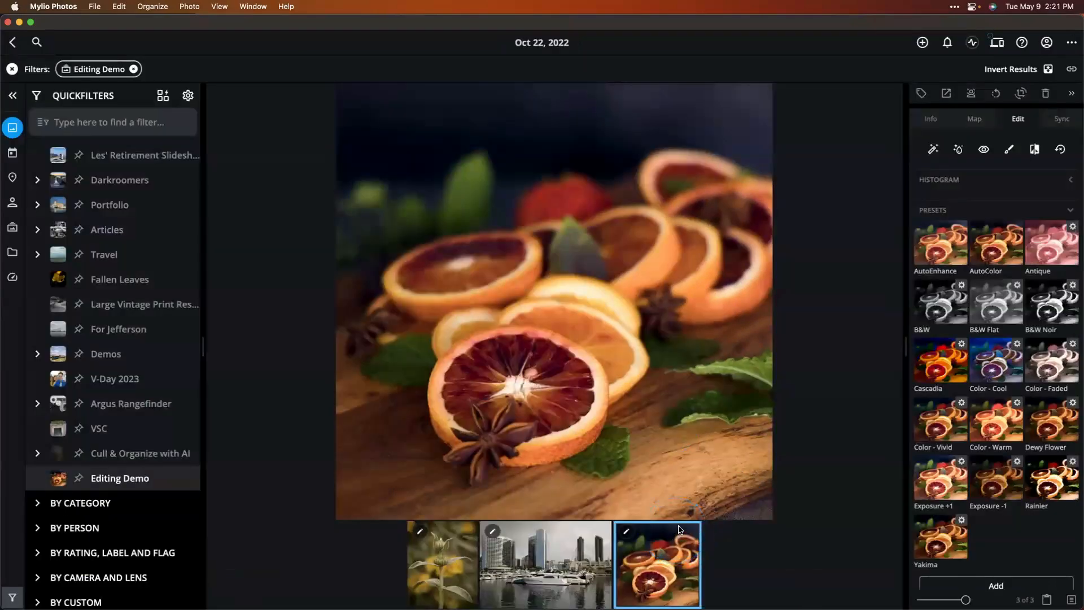
Add a vignette to the orange-slice photo with amount -100, size 21.5, roundness 51 and rotation 24.3
scroll(933, 442, "down", 15)
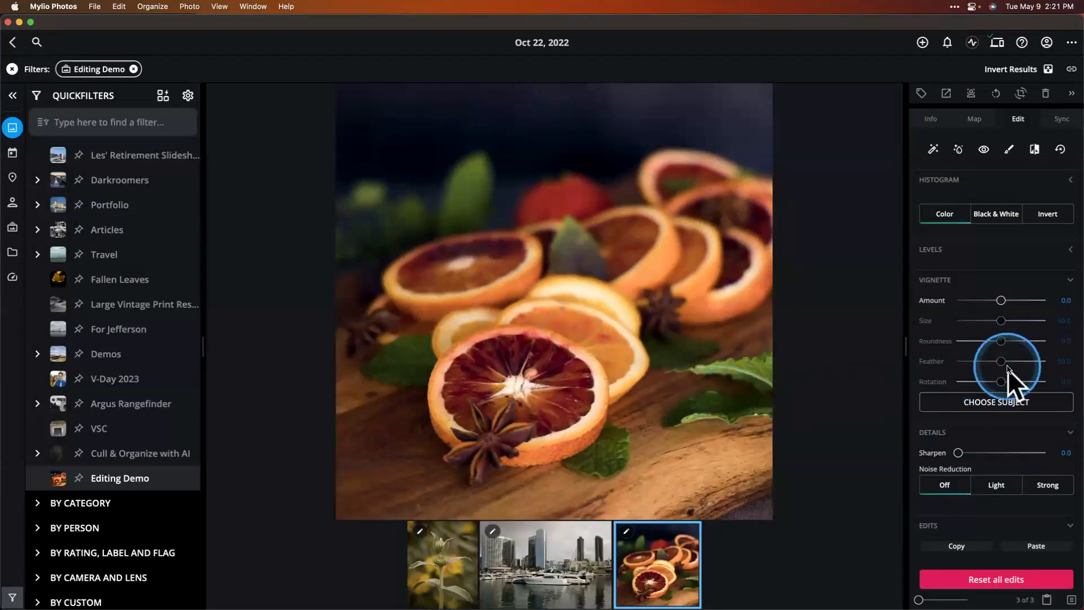
left_click_drag(1001, 300, 902, 301)
left_click_drag(1001, 321, 989, 321)
left_click_drag(974, 327, 1058, 336)
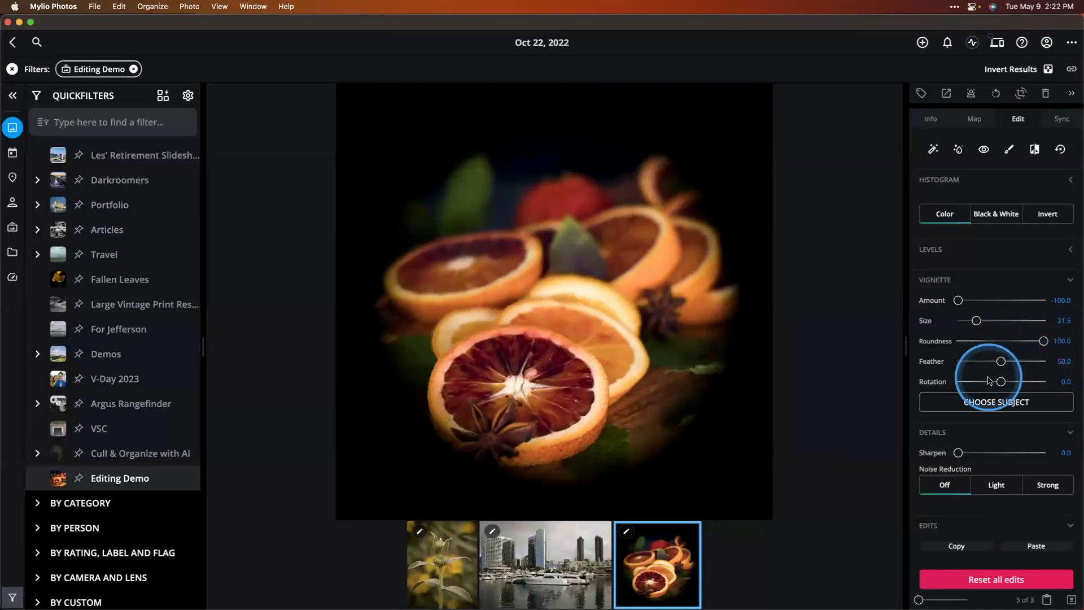
mouse_move(1000, 381)
left_mouse_down()
mouse_move(962, 382)
mouse_move(1018, 380)
left_mouse_up()
left_click_drag(1044, 341, 1023, 342)
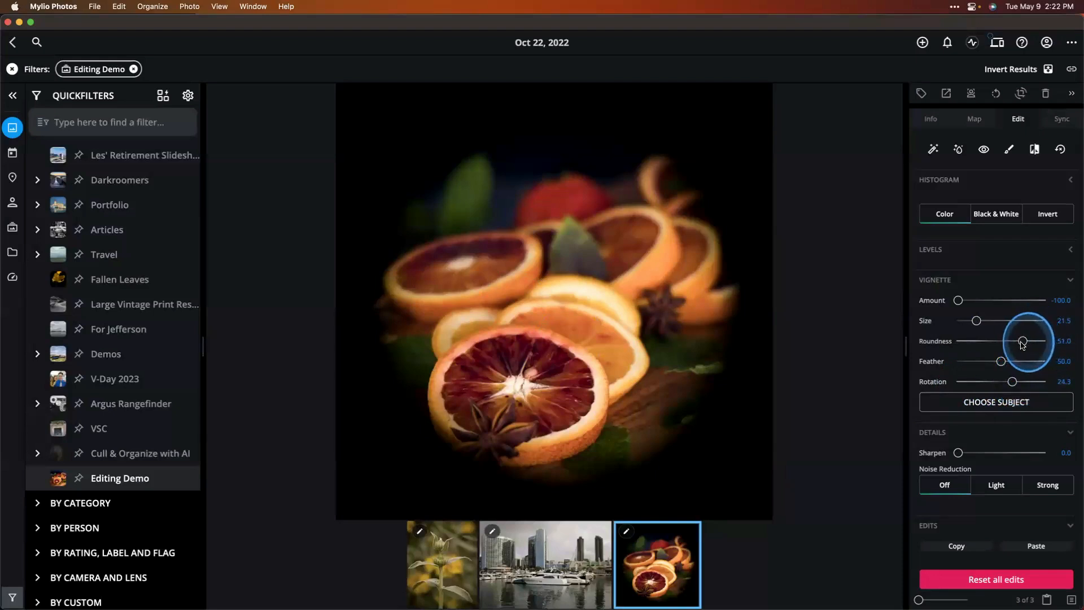
Choose the upper right part of the front orange slice as the vignette's center point
left_click(994, 401)
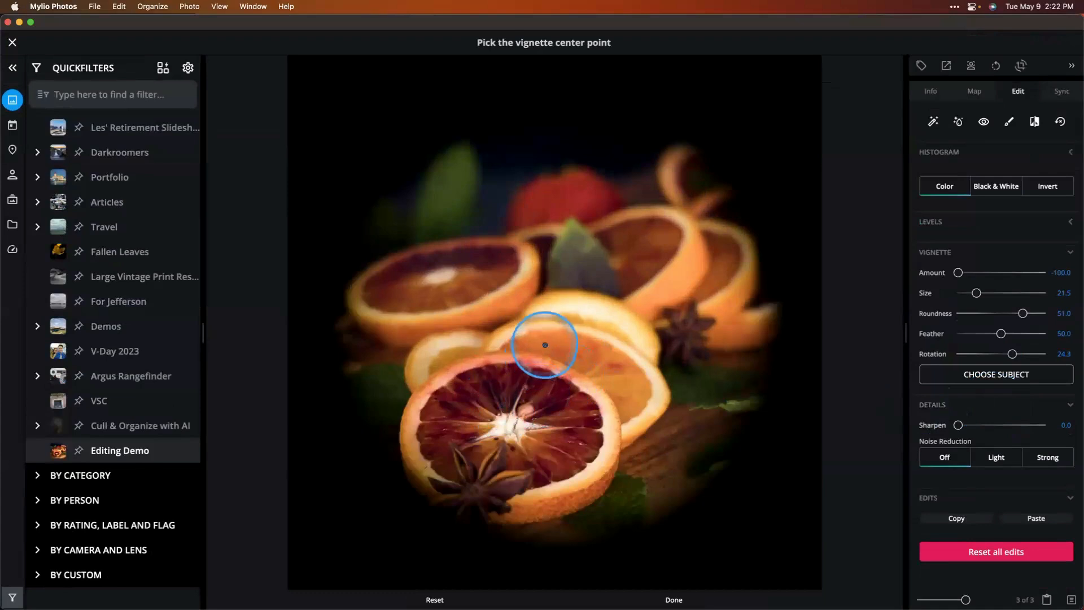
left_click(519, 390)
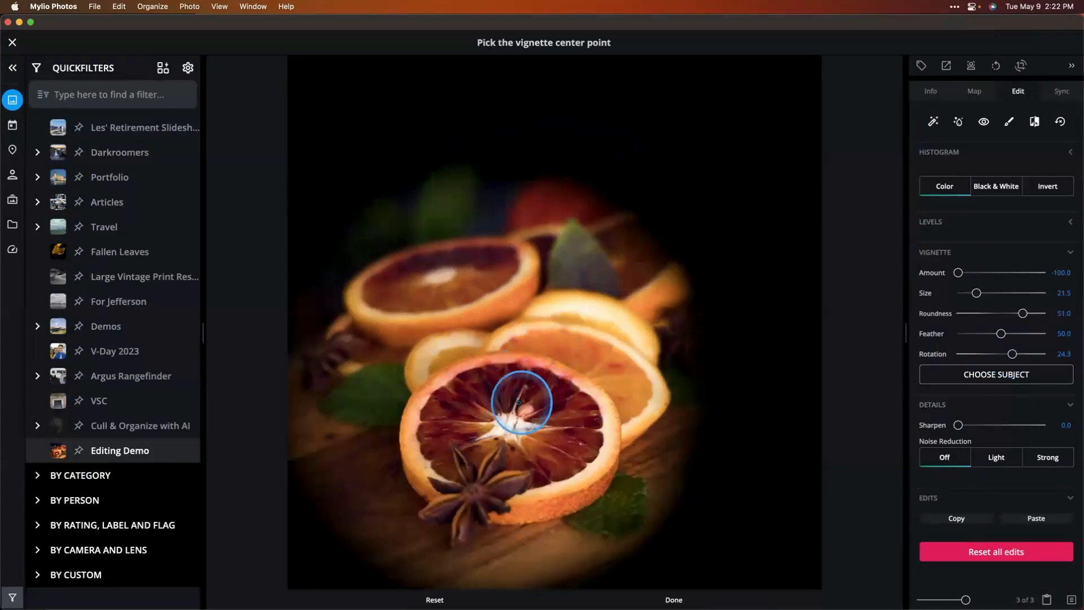
left_click(531, 395)
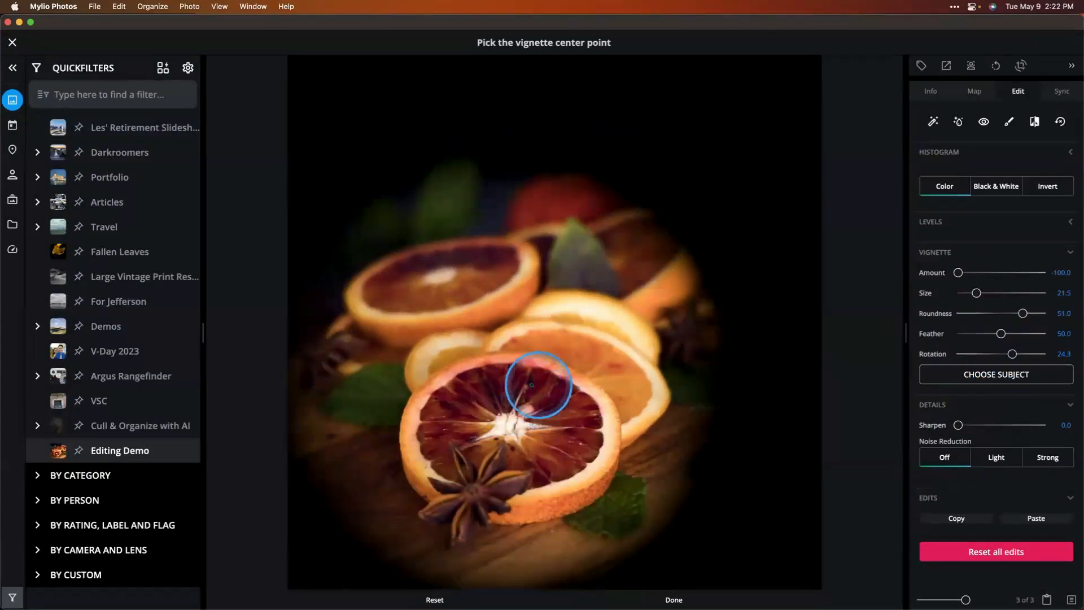
left_click(551, 380)
left_click(559, 384)
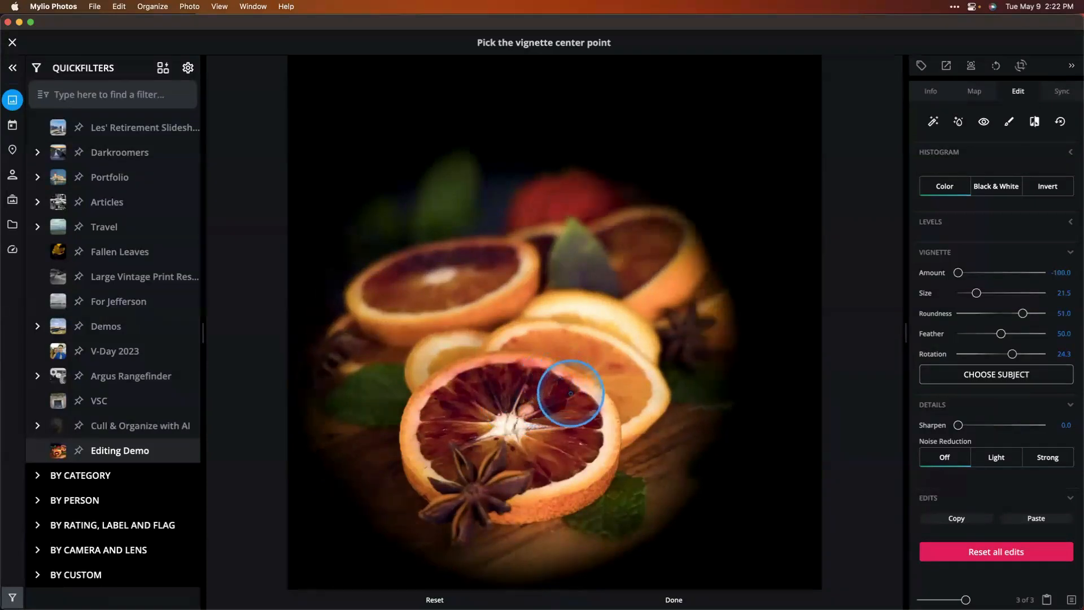
left_click(568, 390)
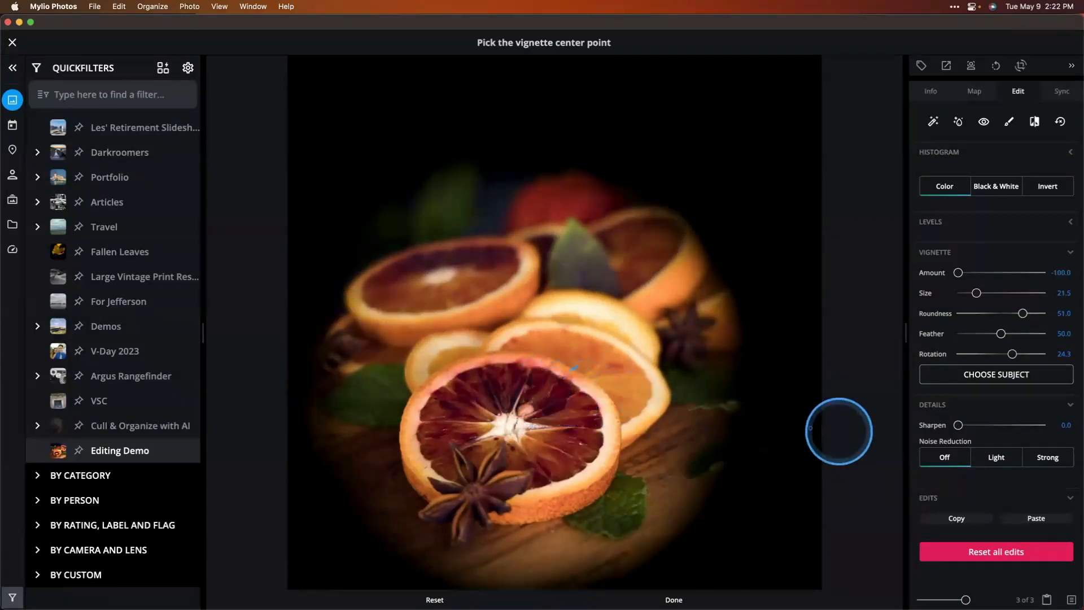
left_click(994, 375)
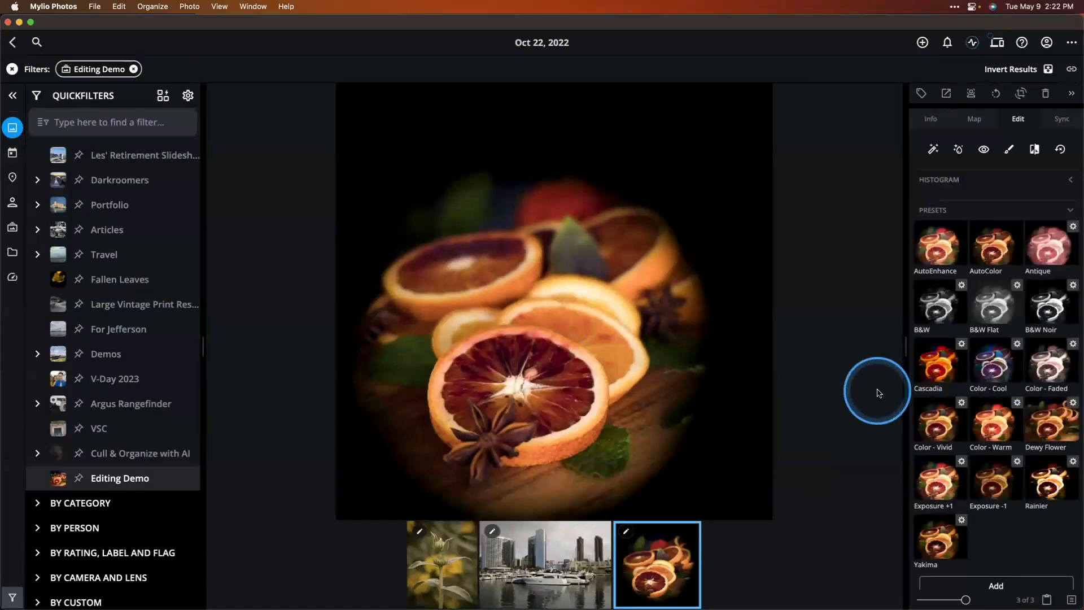
Soften the orange-slice photo's vignette by setting its amount to -47.0 and feather to 81.5
scroll(965, 446, "down", 15)
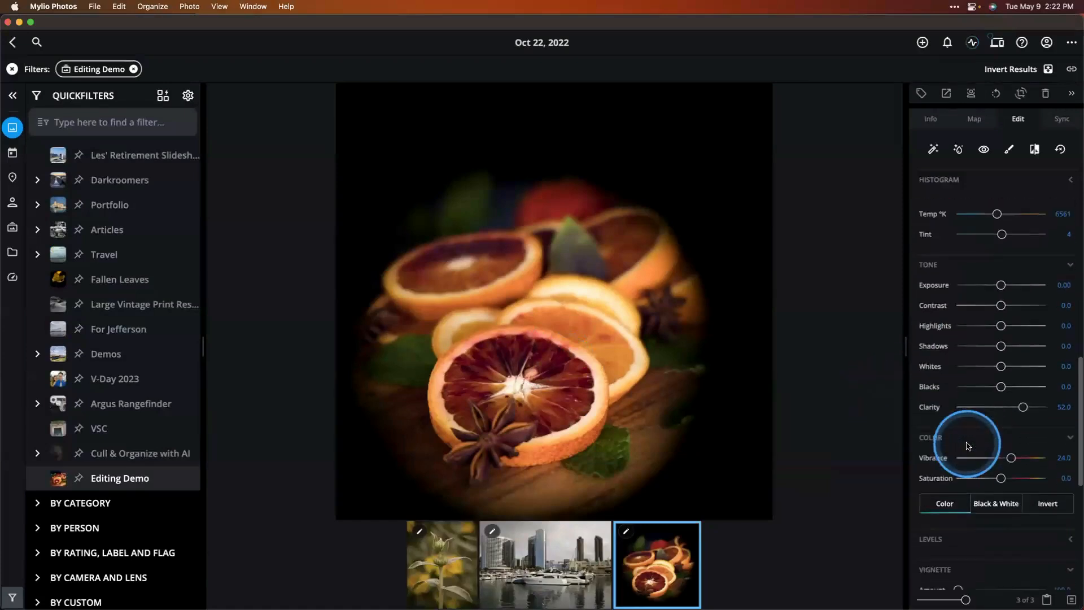
scroll(967, 445, "up", 3)
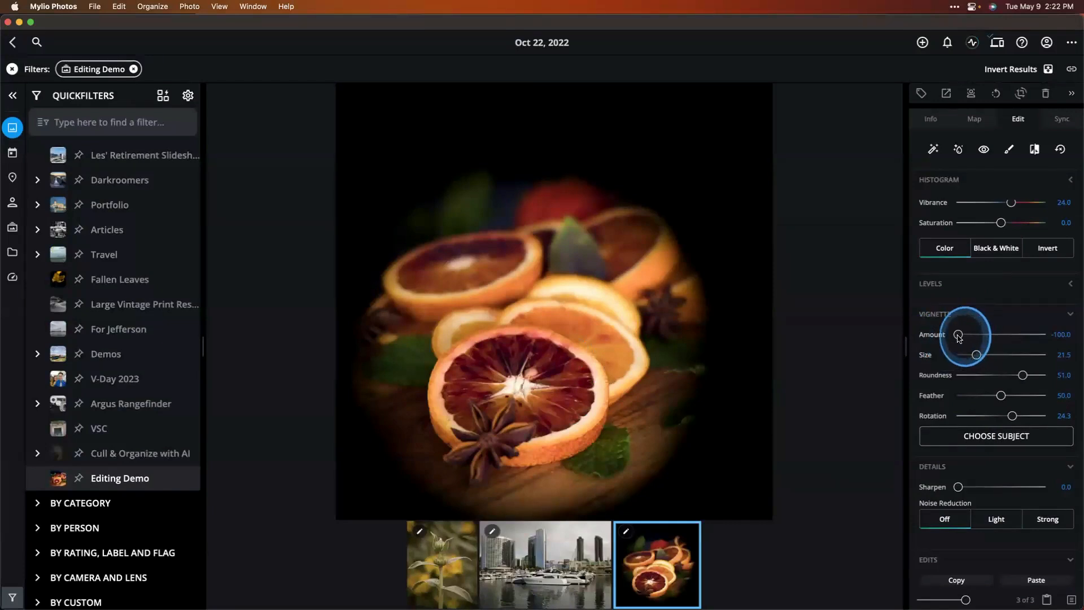
left_click_drag(958, 337, 980, 334)
left_click_drag(1010, 394, 1028, 397)
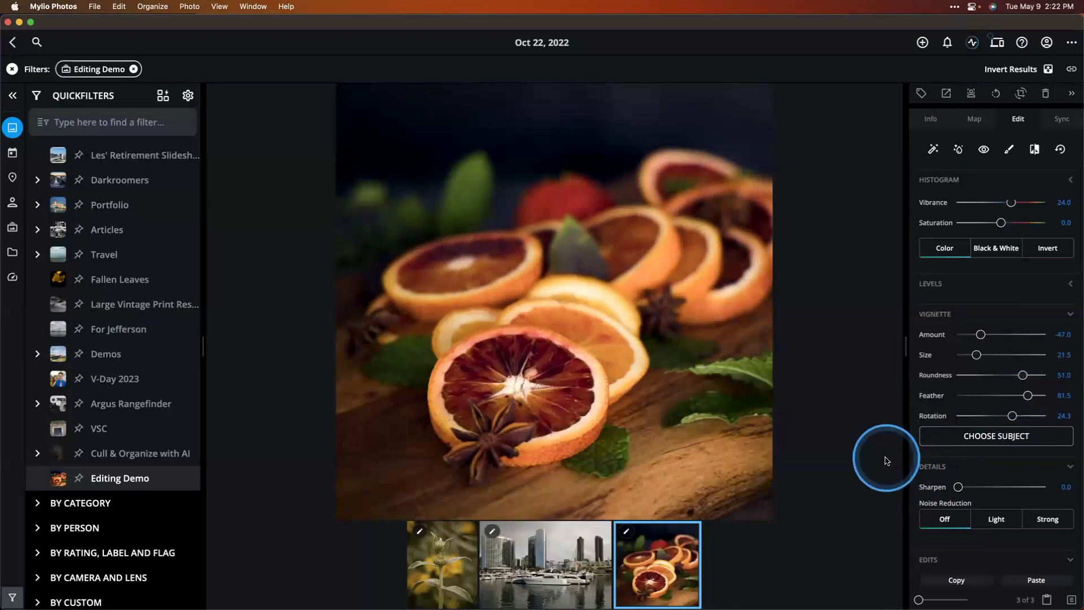
Compare the orange-slice photo before and after its edits, returning to the edited version
left_click(1036, 151)
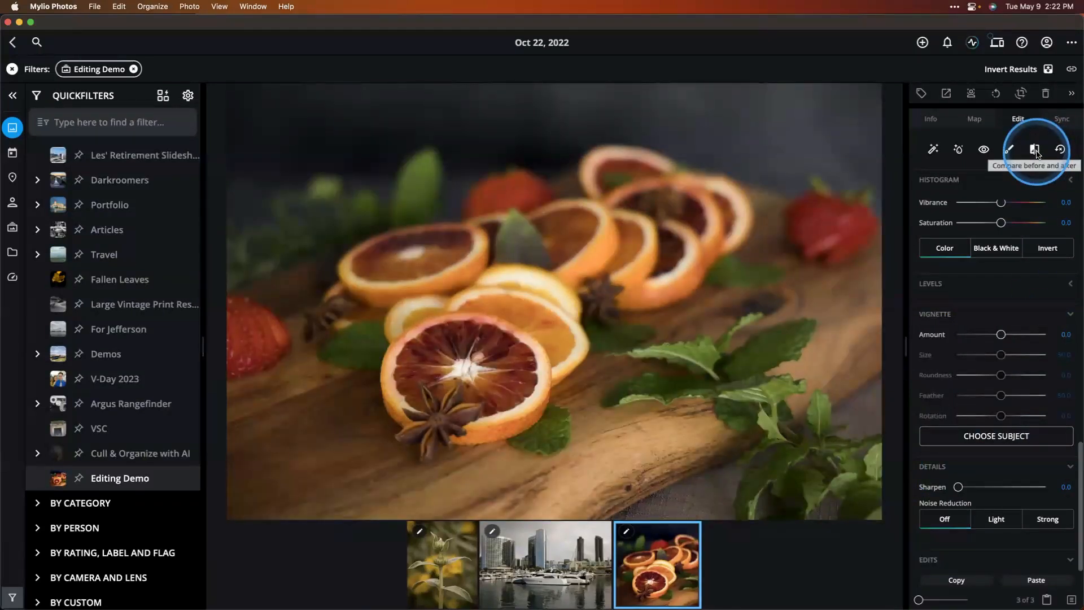
left_click(1036, 152)
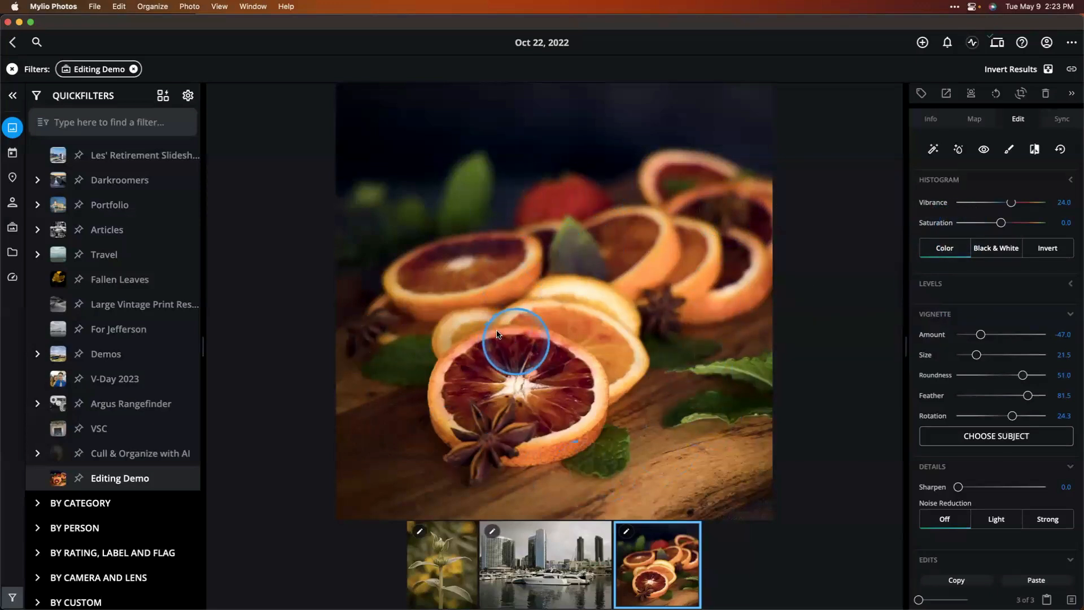
Open a copy of the orange-slice photo with Mylio Photos adjustments in Adobe Photoshop 2023 as a 16-Bit ProPhoto RGB TIFF
left_click(187, 6)
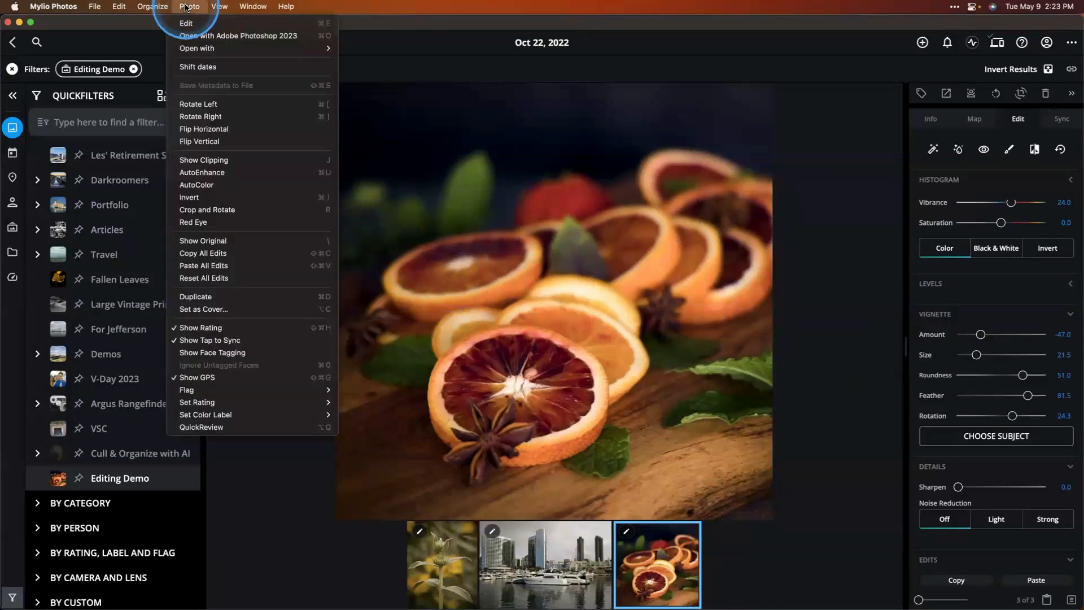
left_click(198, 35)
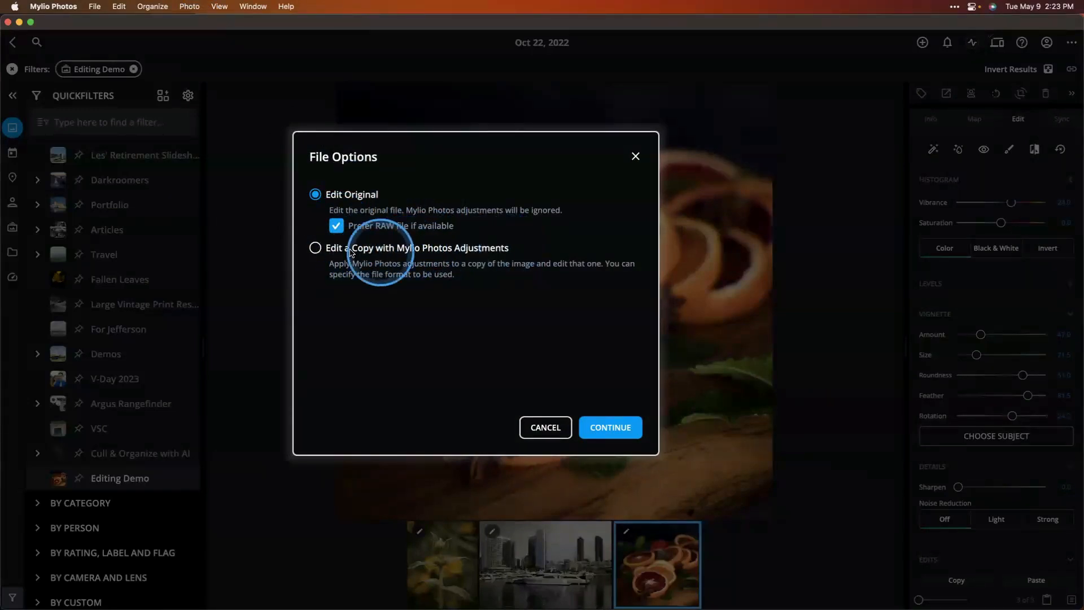
left_click(315, 247)
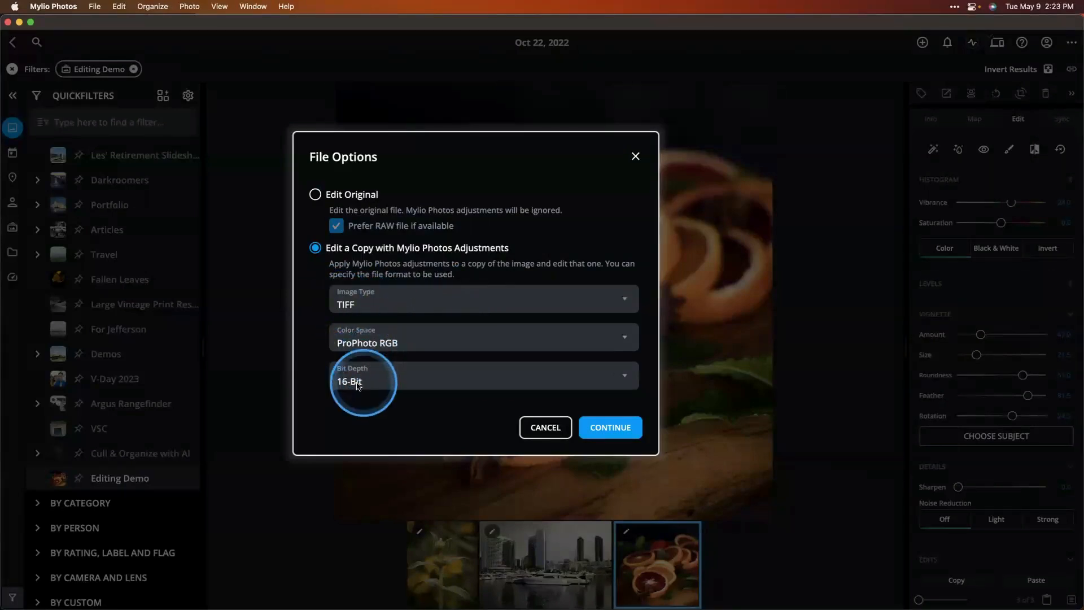
left_click(611, 427)
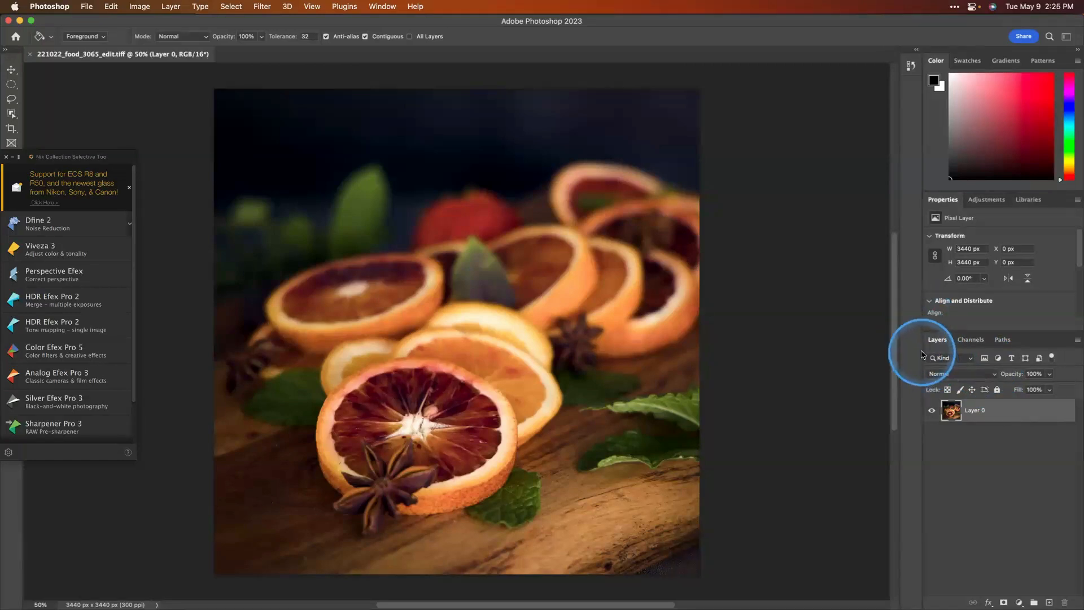
Return to Mylio Photos and open a 16-Bit ProPhoto RGB TIFF copy of the photo, with its adjustments, in Radiant Photo
key("super+Tab")
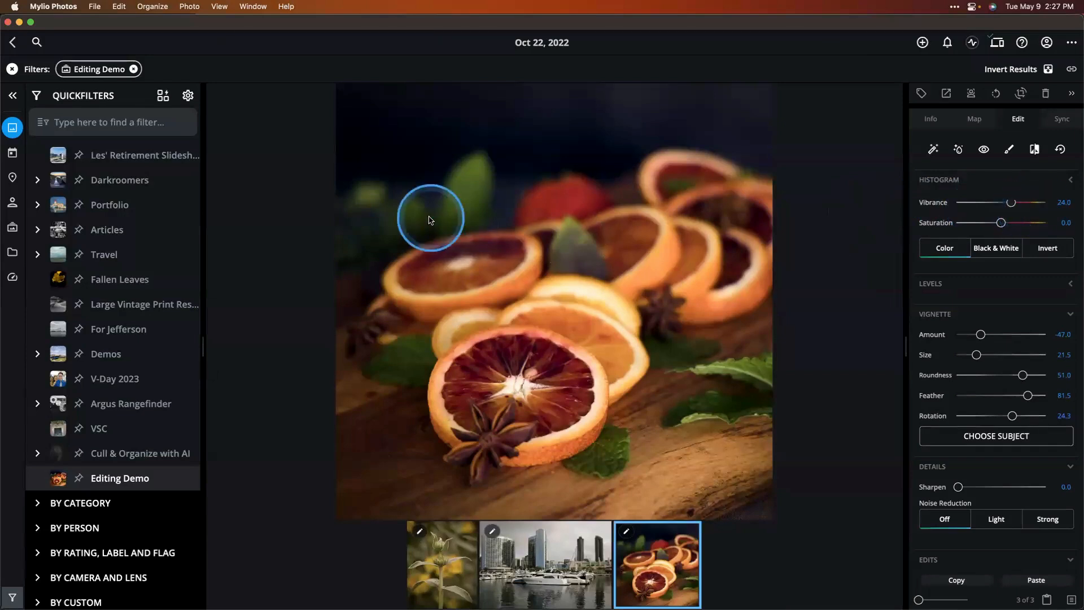
left_click(189, 6)
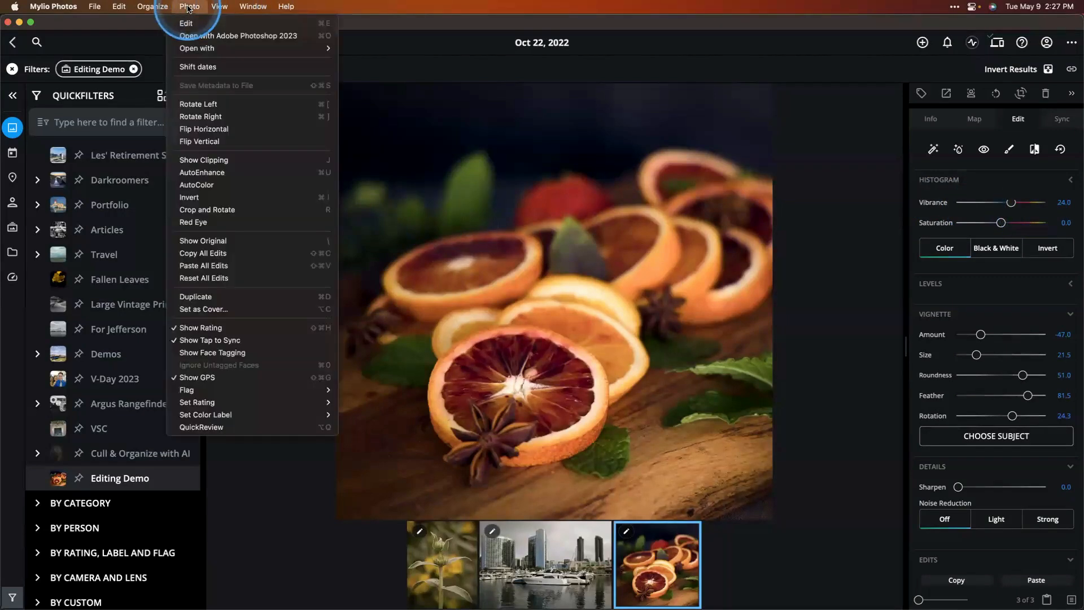
mouse_move(195, 48)
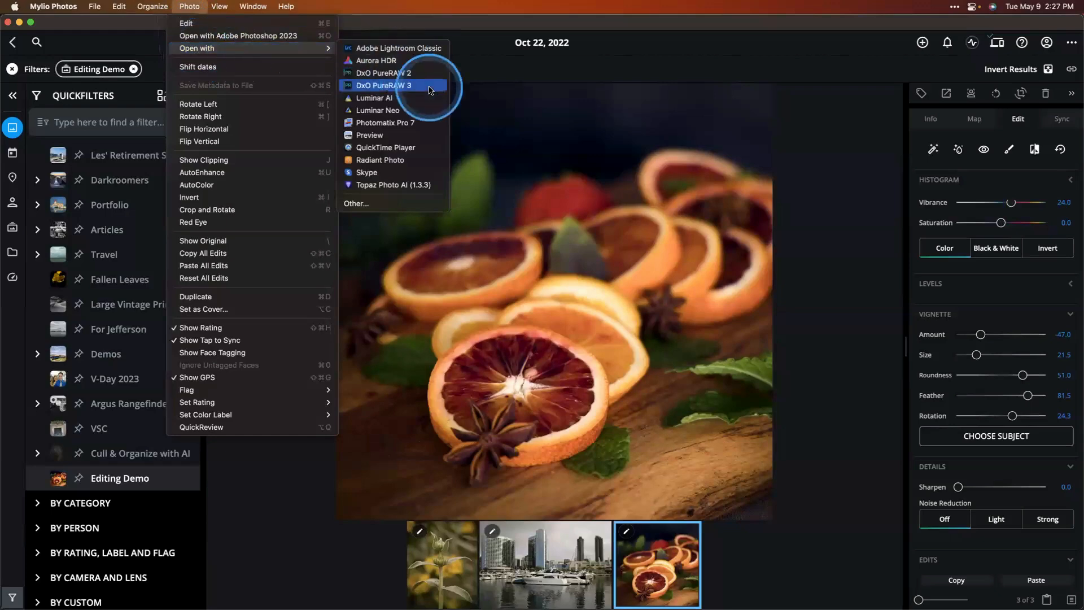
left_click(403, 162)
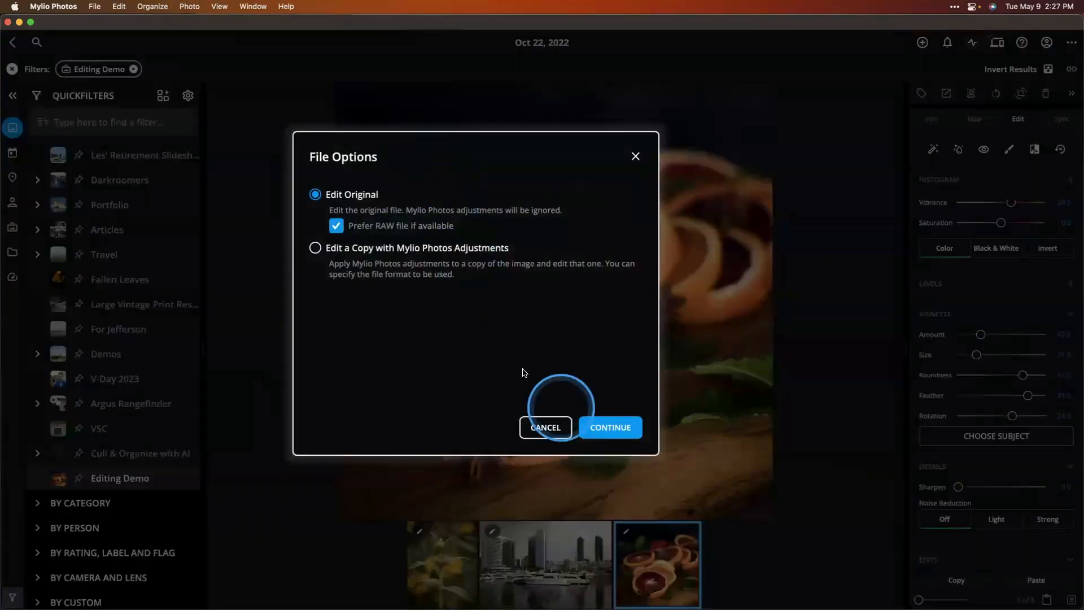
left_click(396, 247)
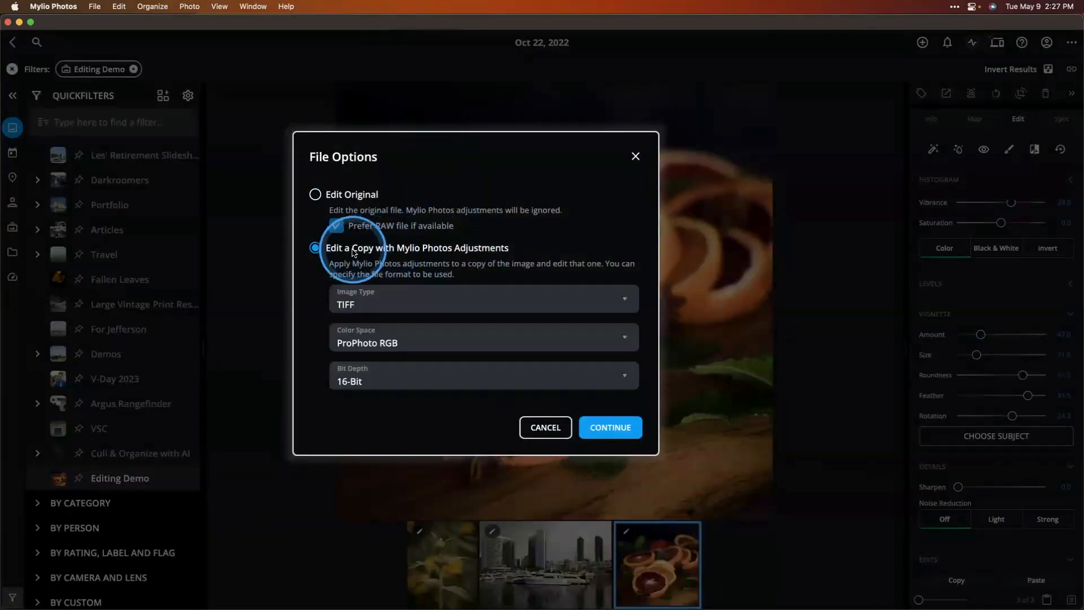
left_click(618, 426)
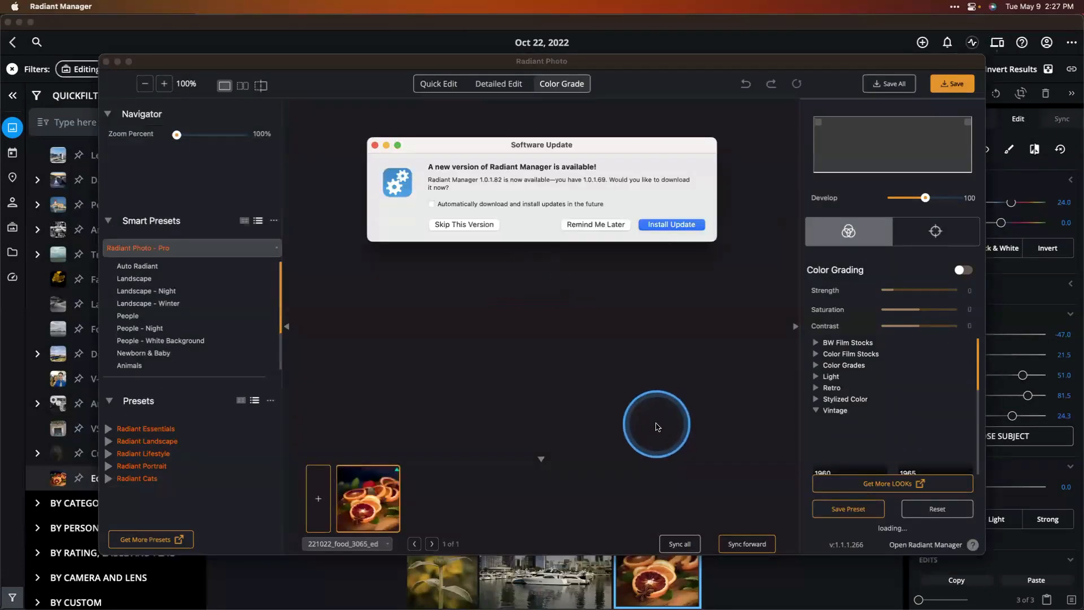
Postpone the Radiant Manager update and show Radiant Photo full screen with the orange-slice photo
left_click(598, 226)
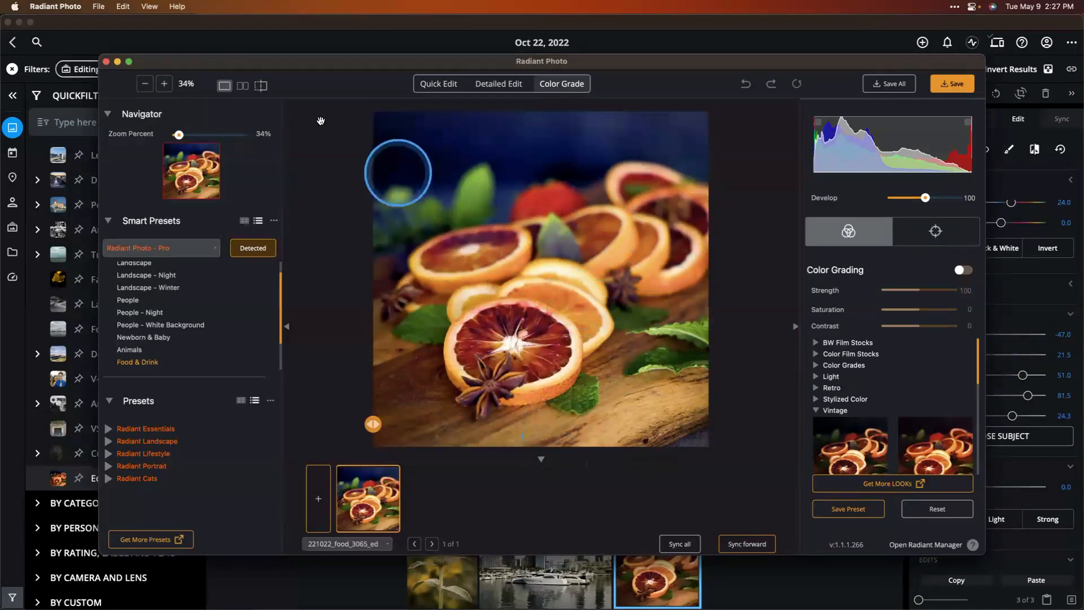
left_click(129, 62)
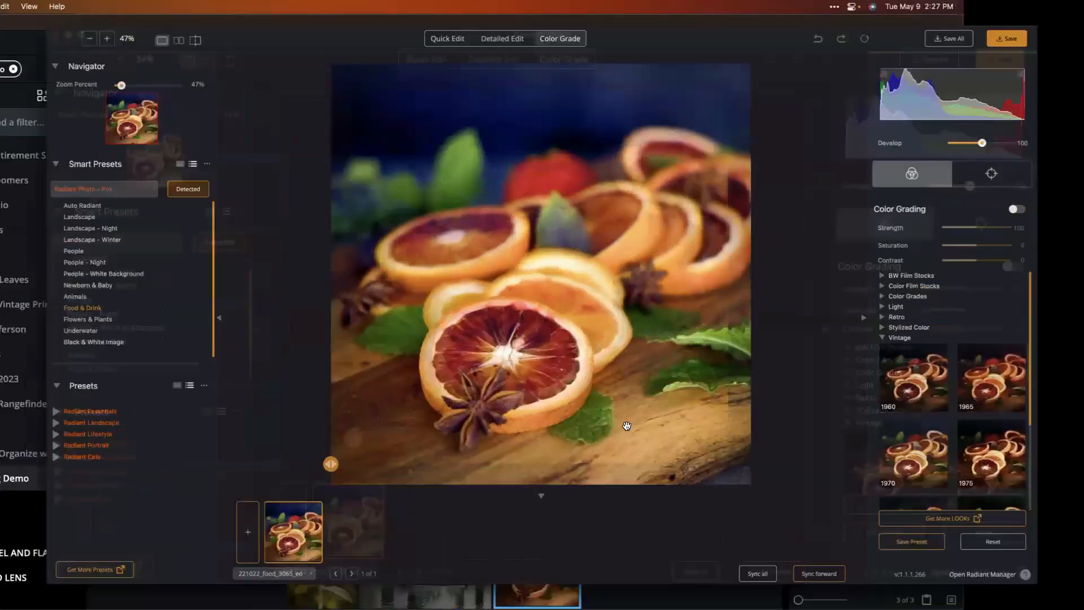
key("super+Tab")
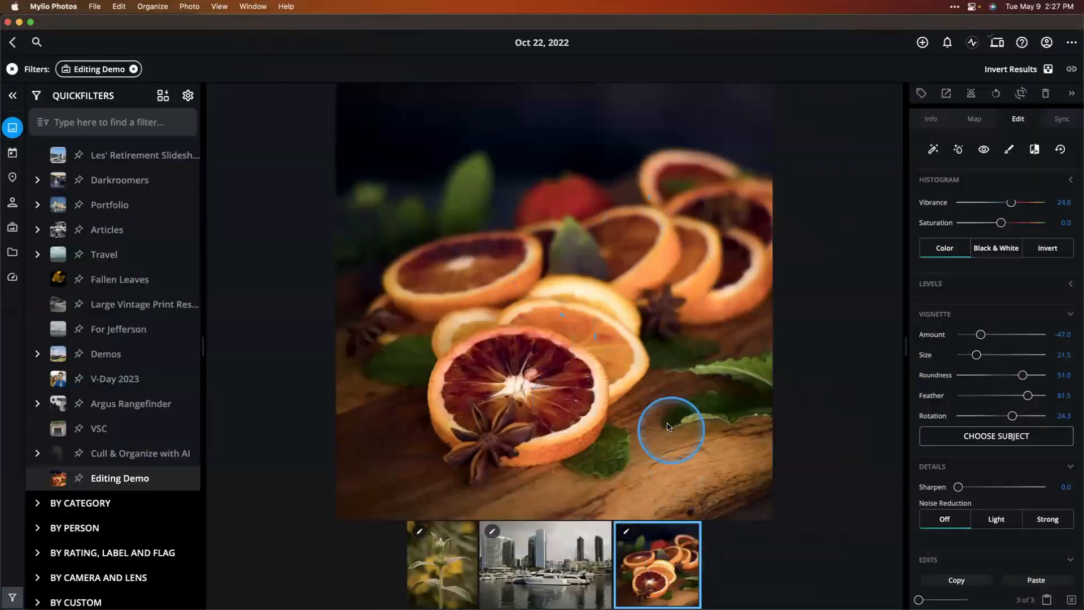
key("super+Tab")
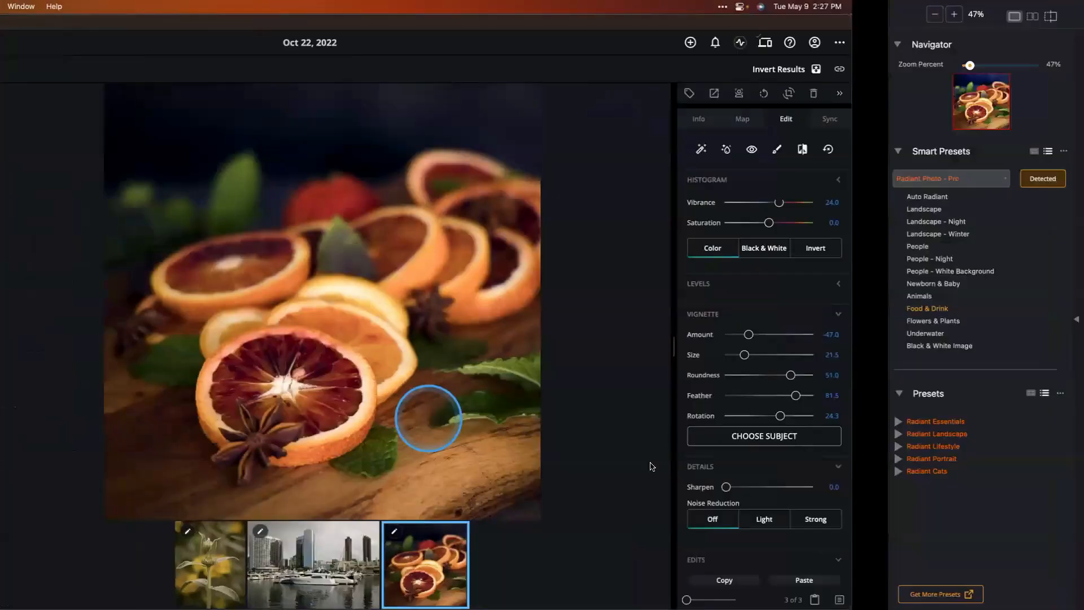
left_click_drag(311, 479, 286, 473)
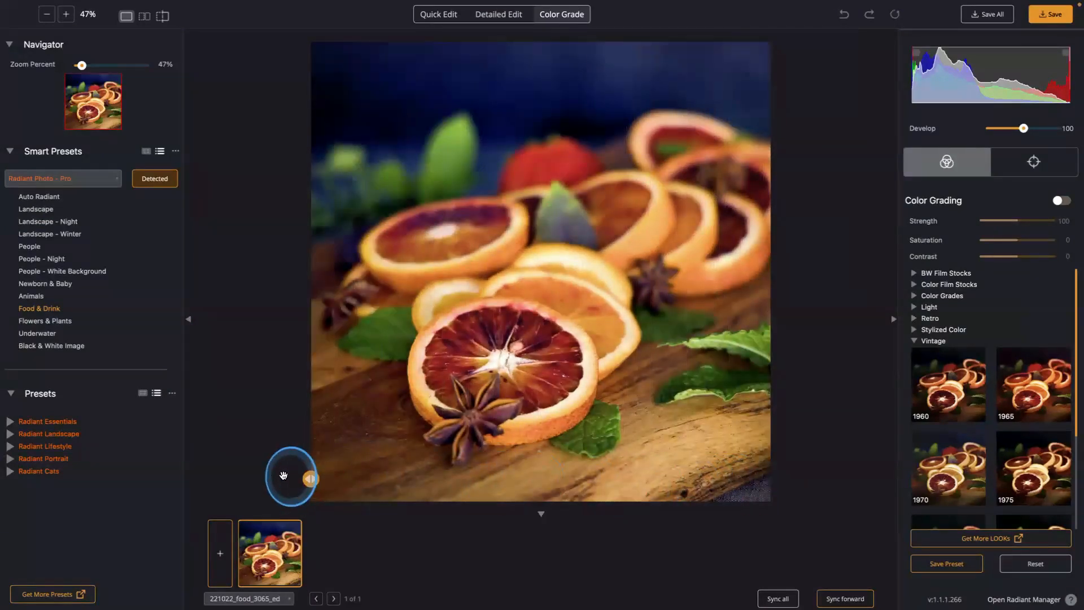
Set the Smart Editing strength to 63 and color to 38 in Quick Edit, and enable Depth
left_click(422, 12)
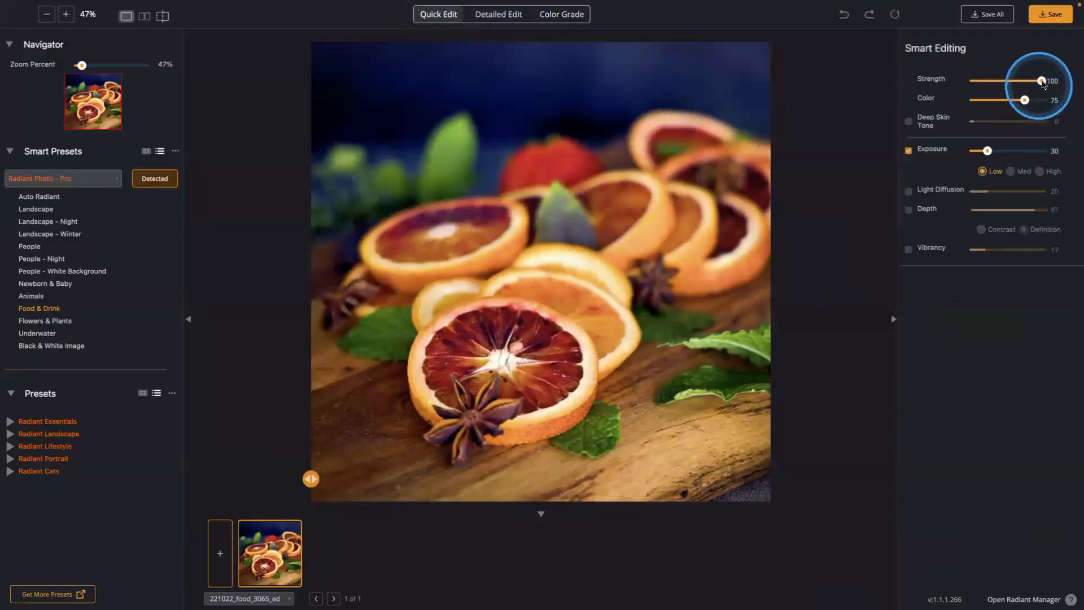
left_click_drag(1041, 81, 1000, 102)
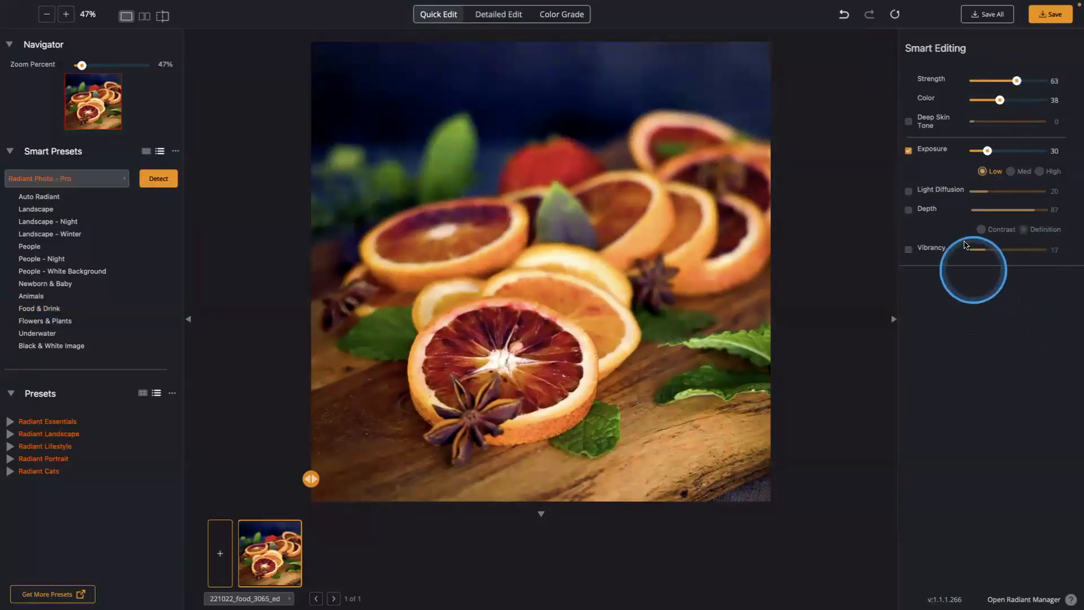
left_click(908, 210)
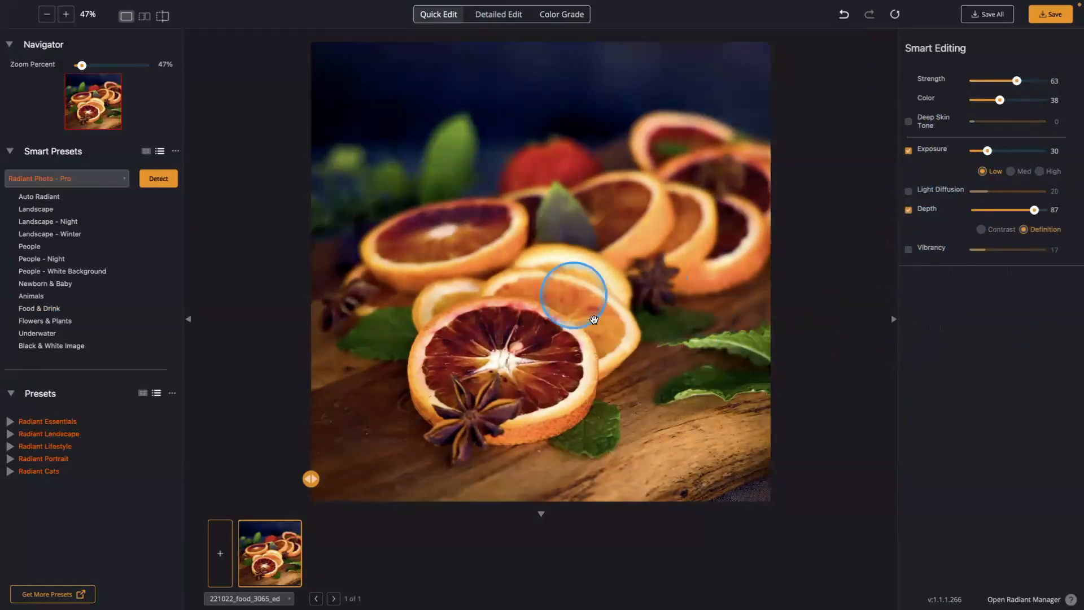
Examine the Detailed Edit adjustments for tone, color and details, and the portrait retouching controls for eyes and face
left_click(512, 17)
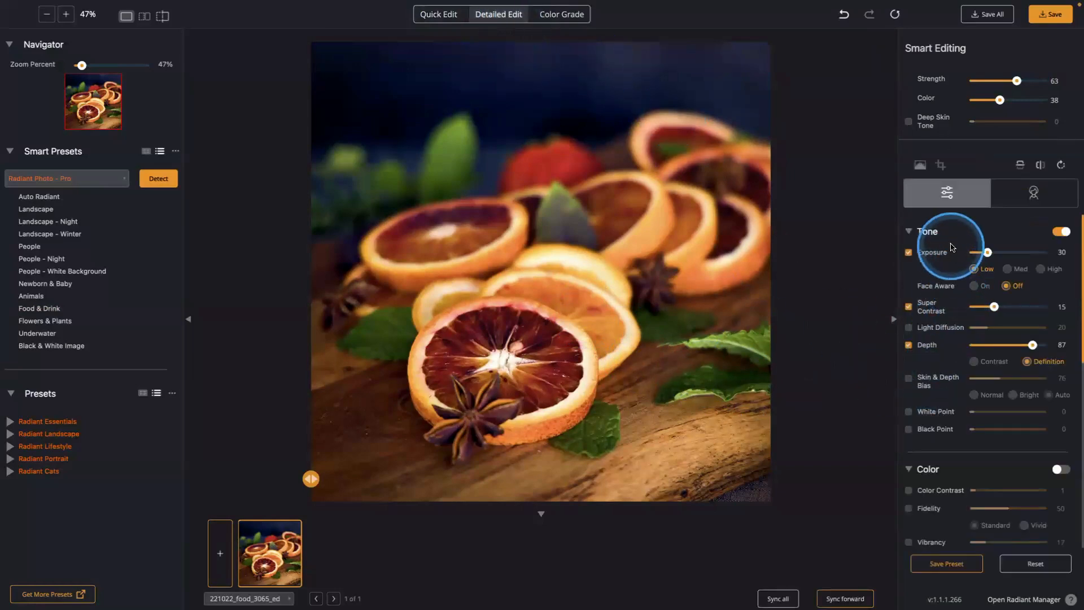
scroll(965, 275, "down", 6)
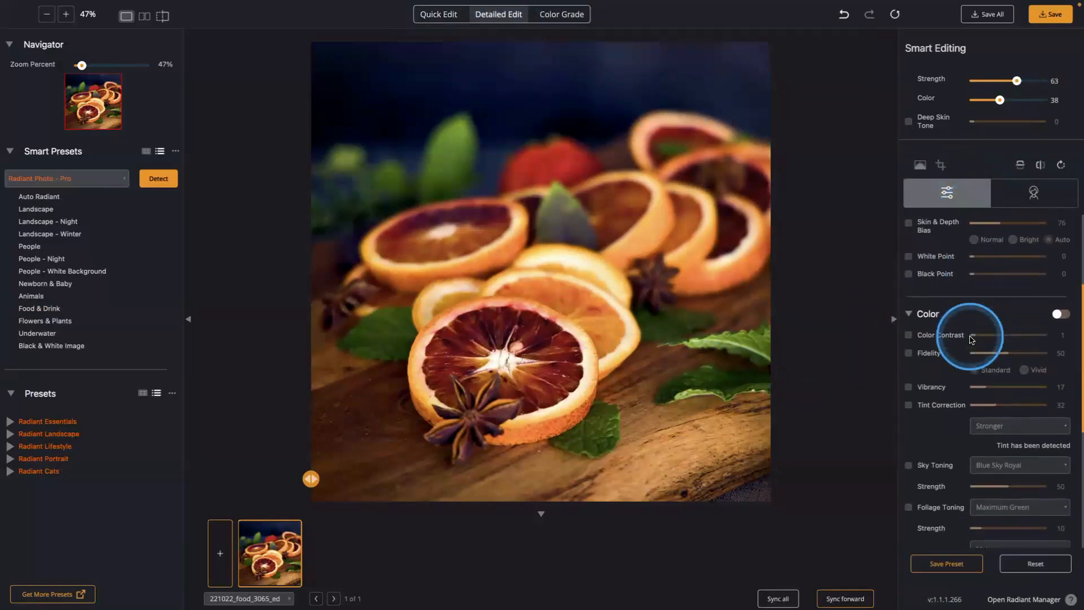
scroll(971, 339, "down", 2)
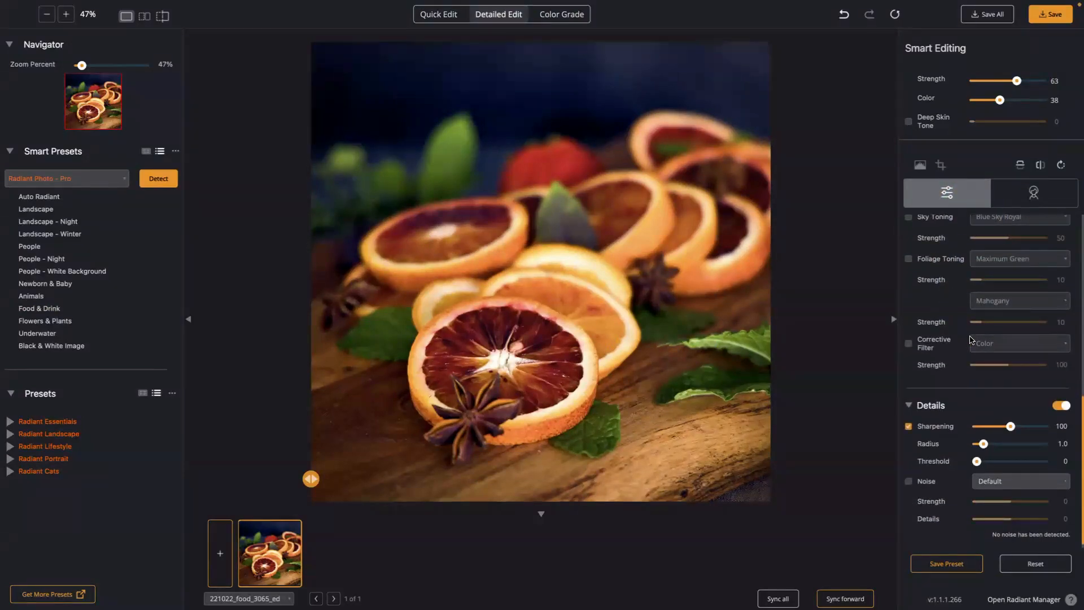
left_click(1035, 194)
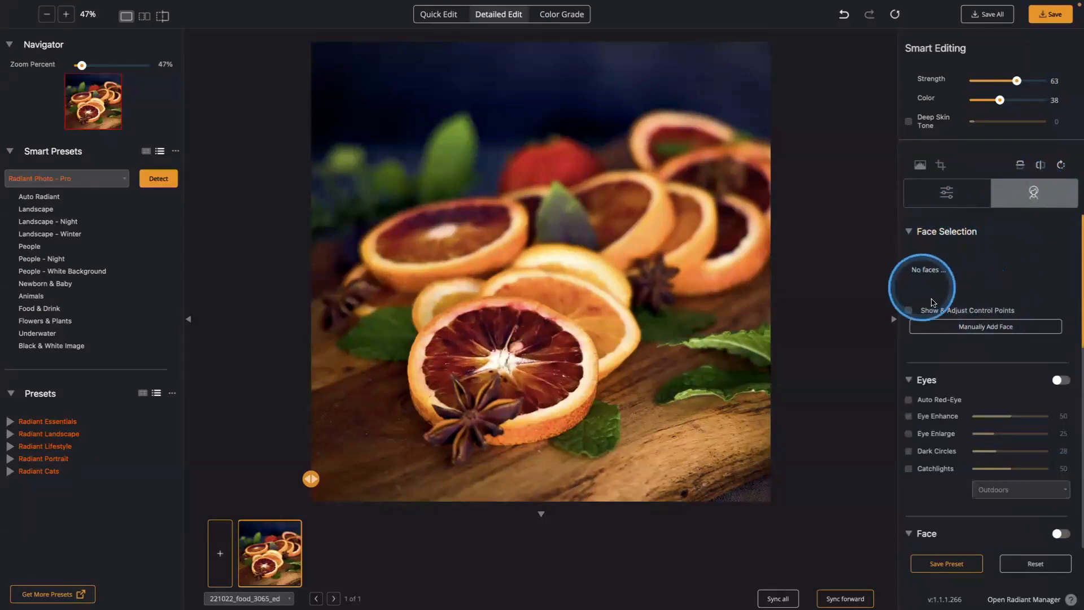
scroll(959, 390, "down", 1)
scroll(932, 412, "up", 1)
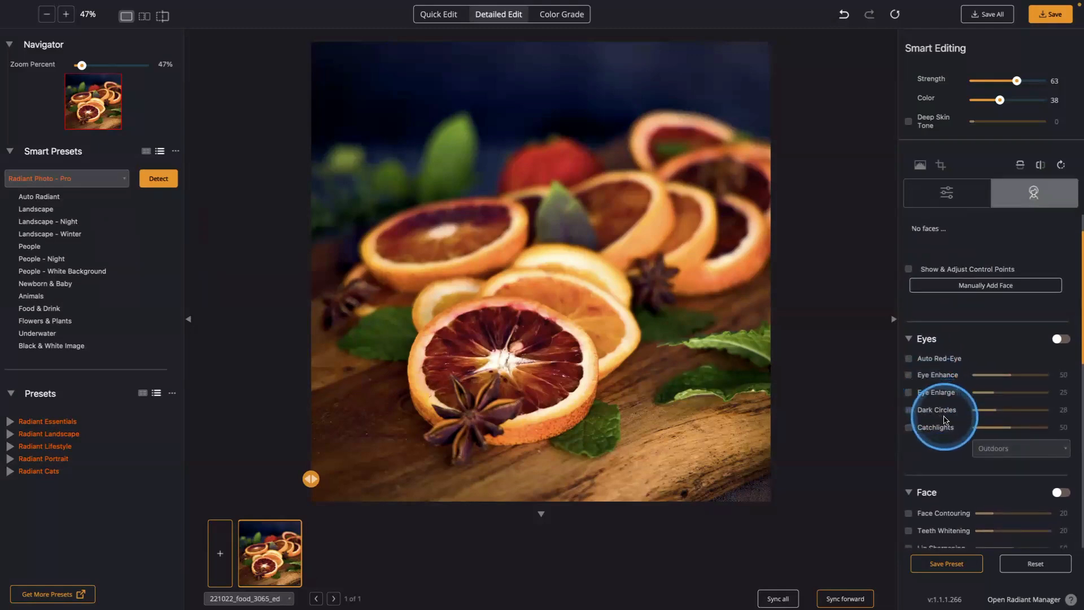
scroll(946, 418, "down", 2)
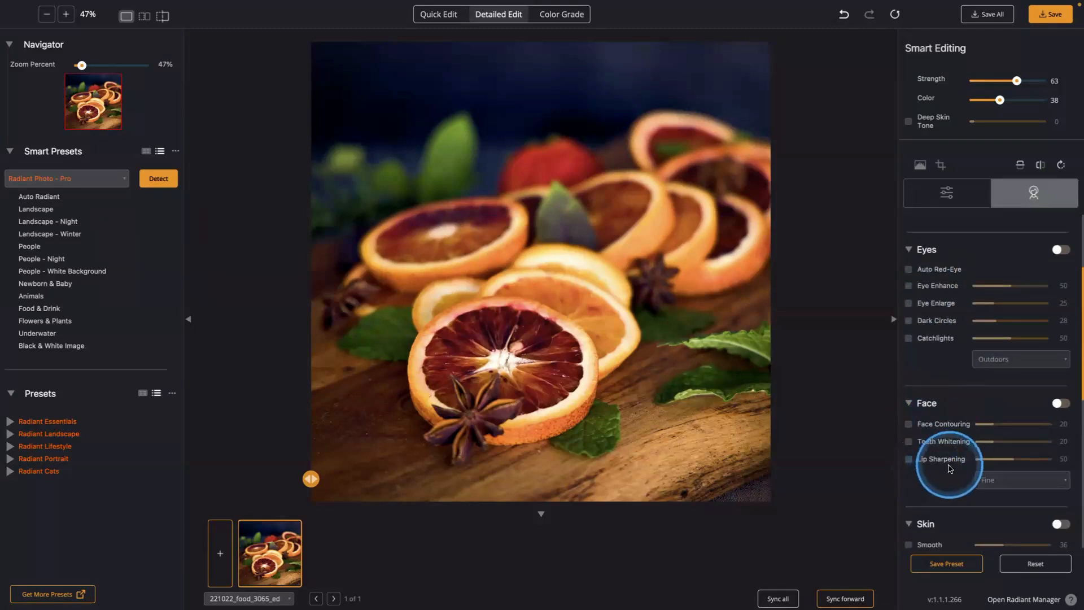
scroll(965, 407, "up", 1)
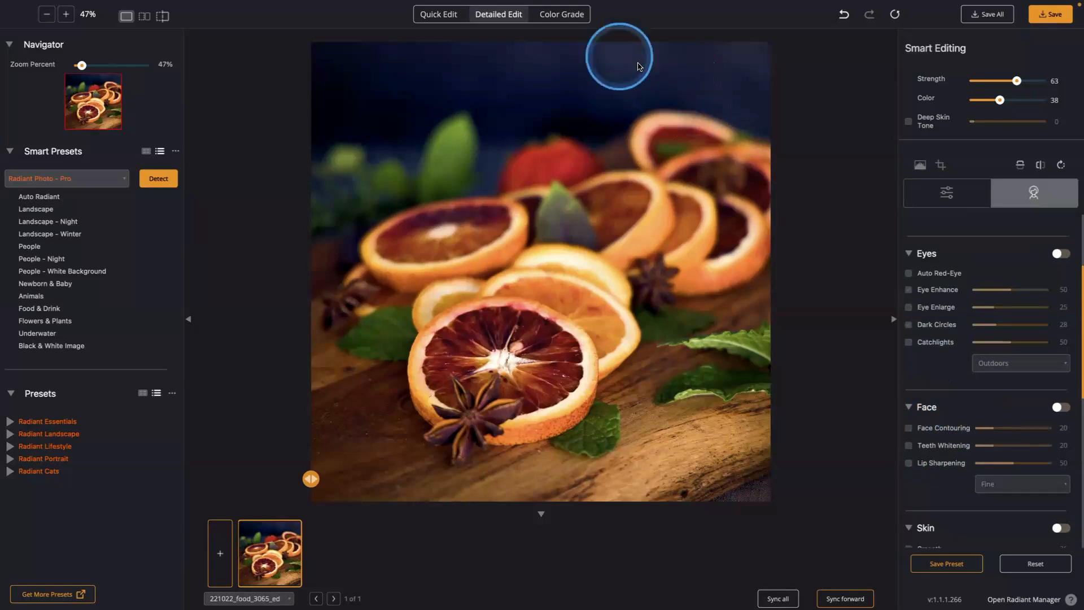
Browse the Vintage looks available under Color Grade
left_click(562, 14)
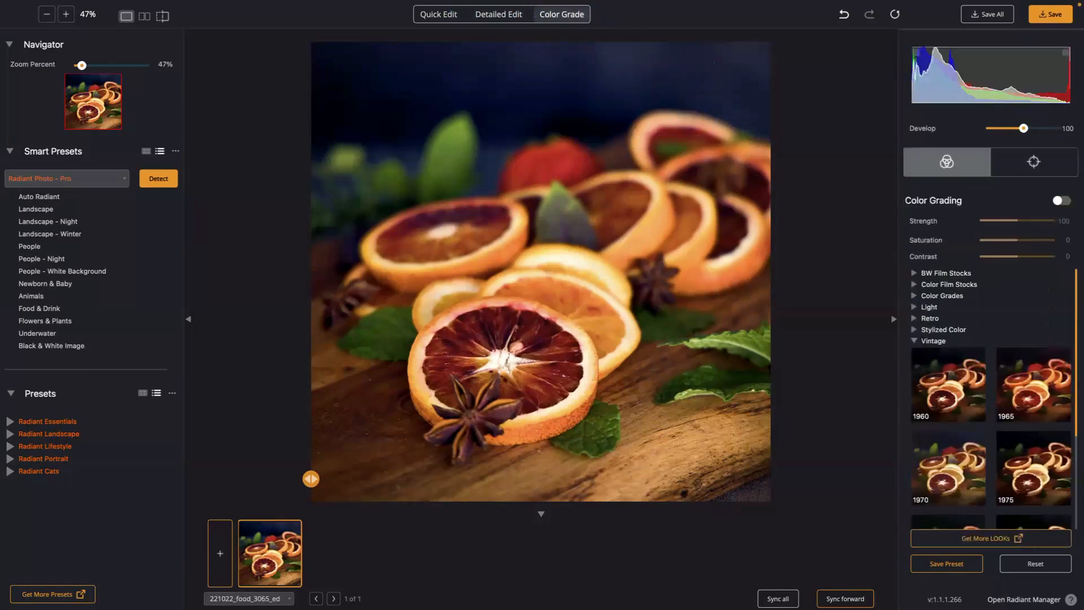
scroll(989, 446, "down", 1)
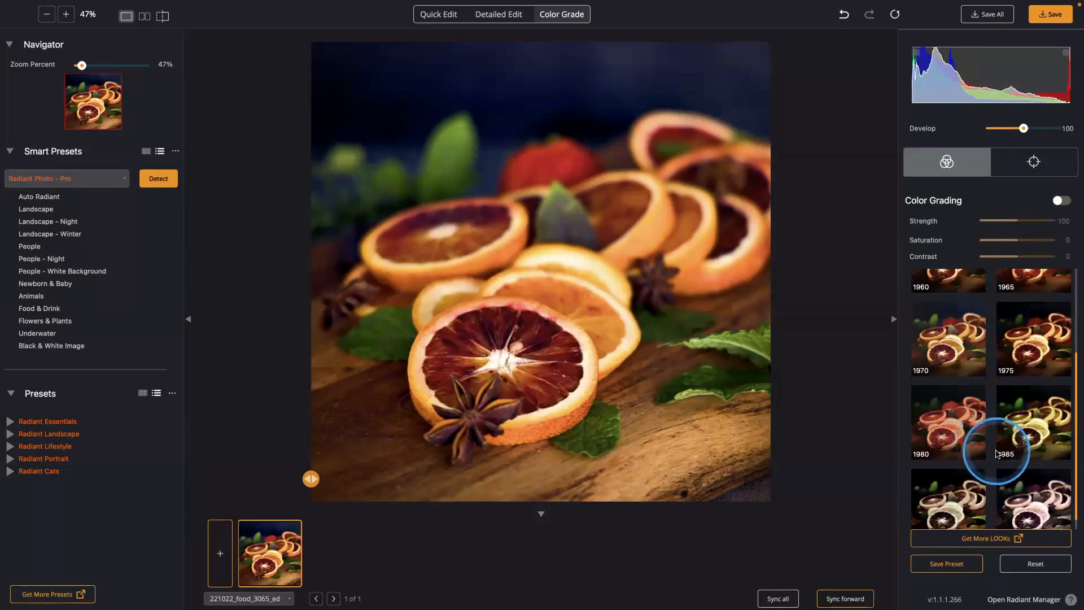
scroll(998, 379, "down", 1)
scroll(999, 378, "up", 5)
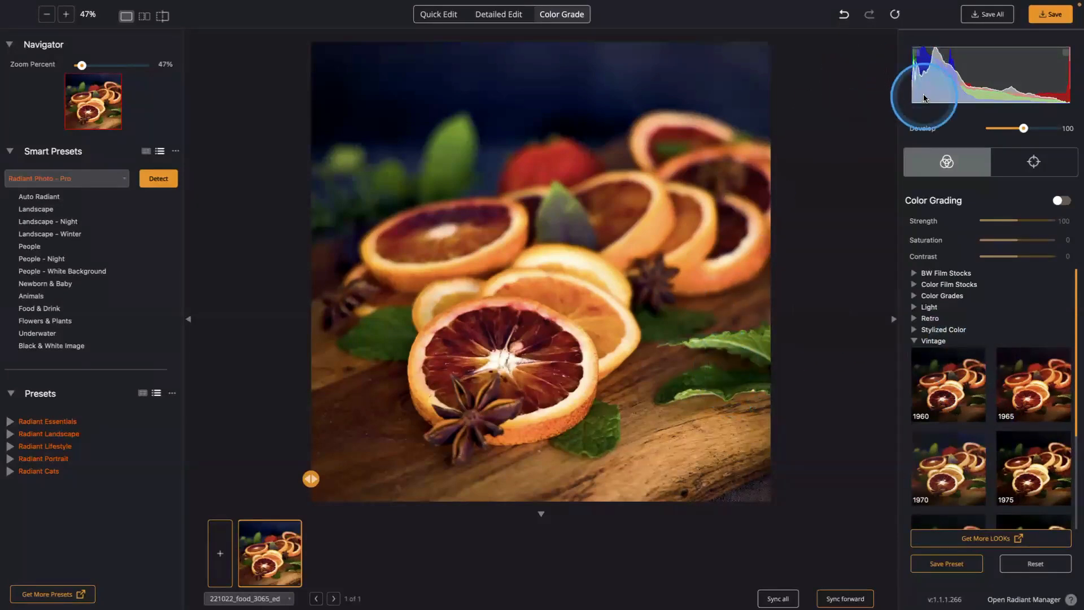
Save the photo in the original's folder as a quality 100 JPEG named <Filename>_display, keeping both files, and close it
left_click(1052, 14)
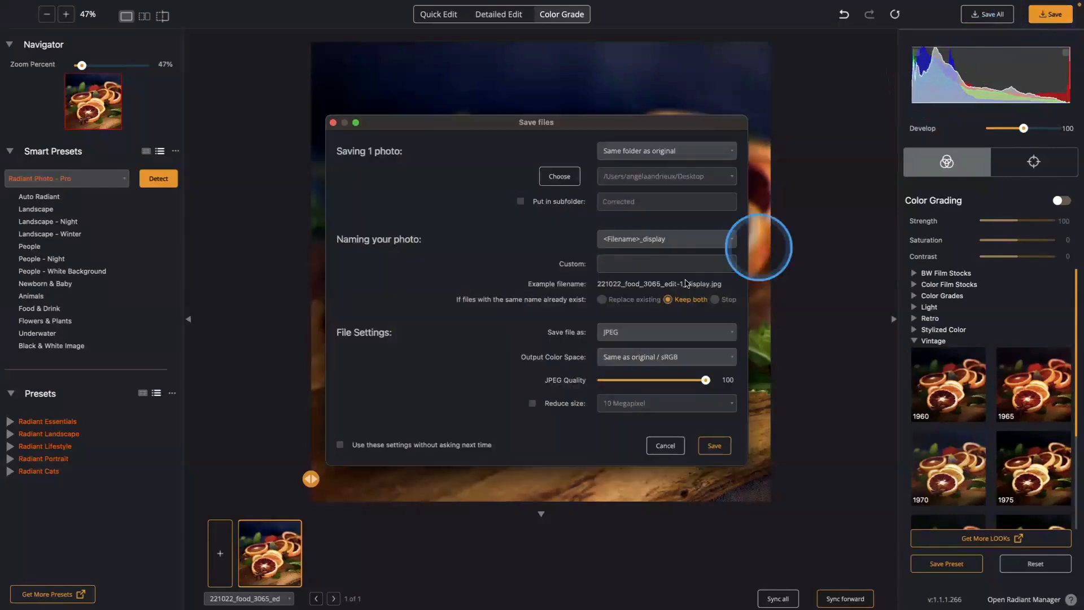
left_click(648, 243)
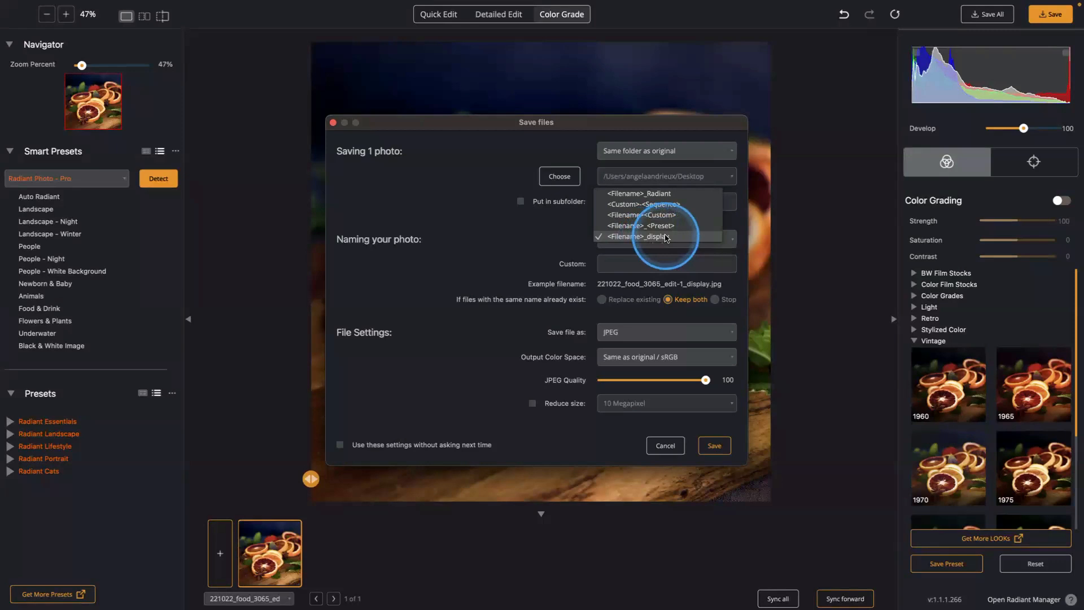
left_click(505, 235)
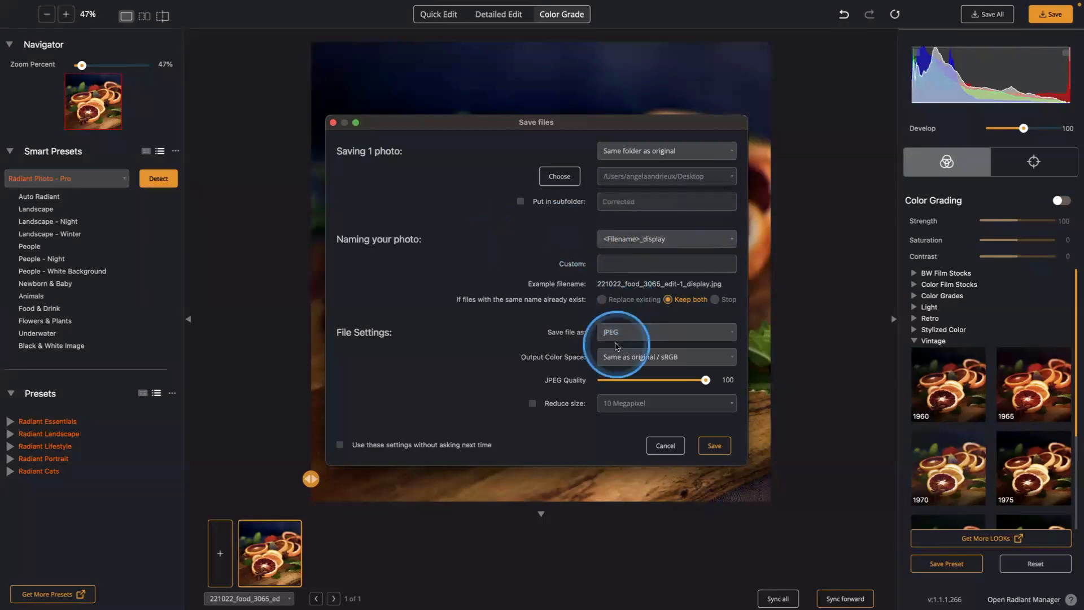
left_click(716, 446)
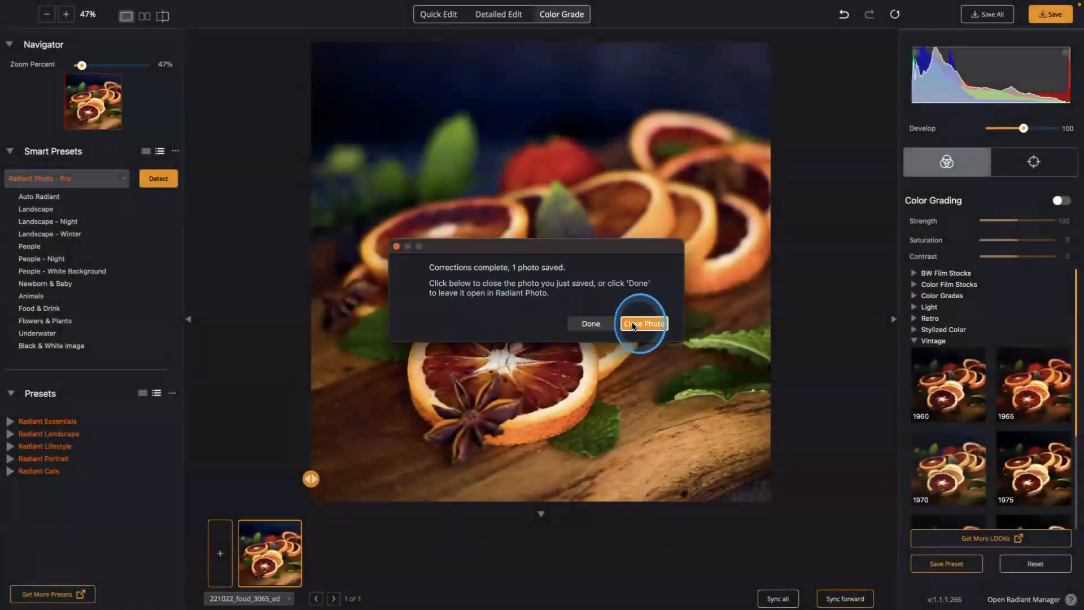
left_click(633, 324)
key("super+Tab")
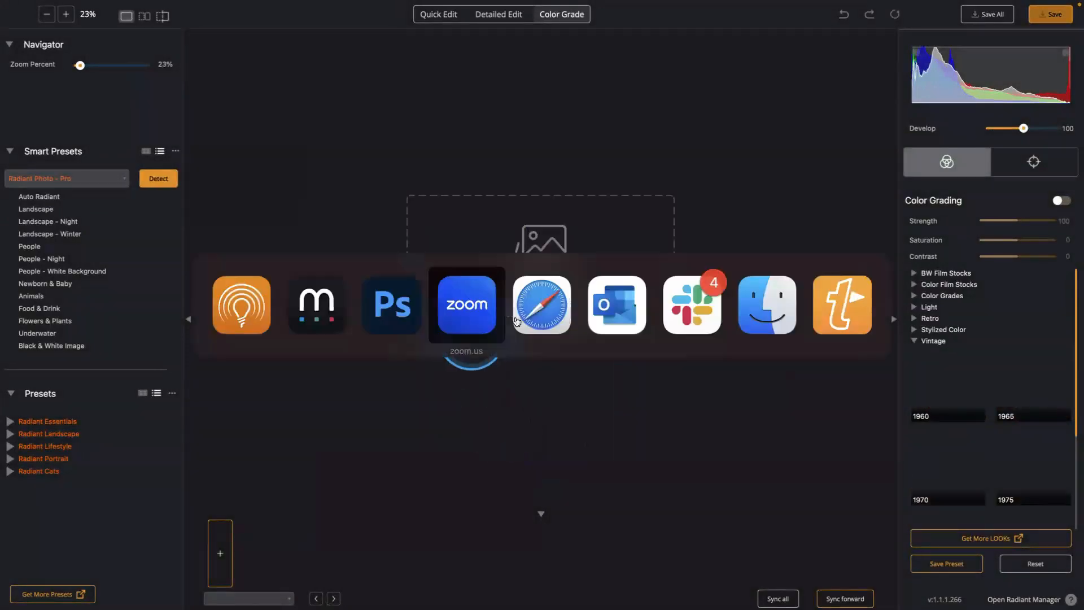
Switch to Mylio Photos, display the orange slices photo's Info details, and show the photo in its folder
left_click(397, 309)
key("super+Tab")
left_click(411, 315)
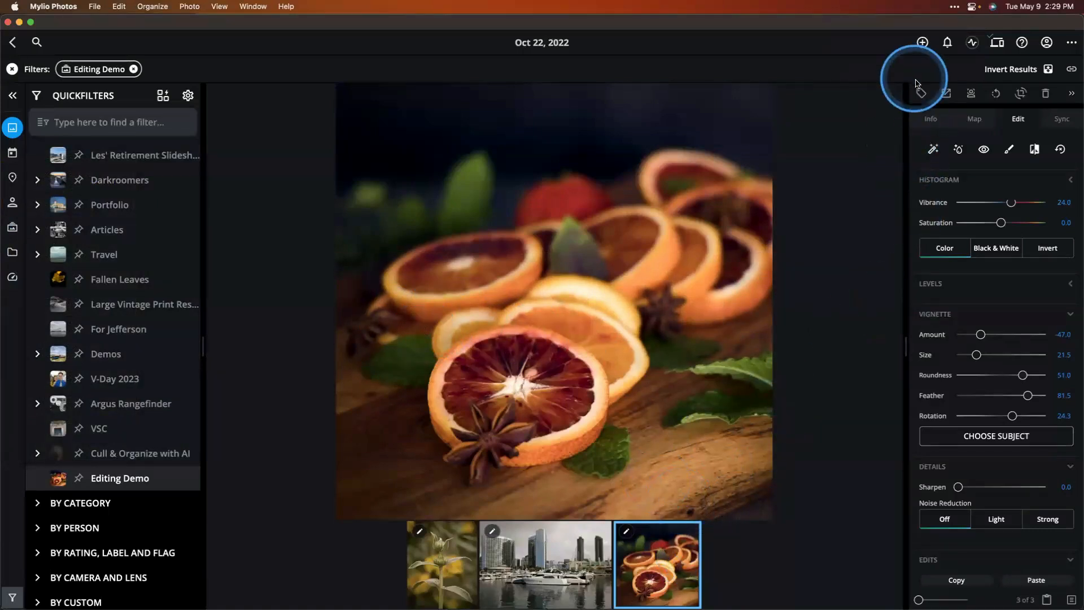
left_click(931, 119)
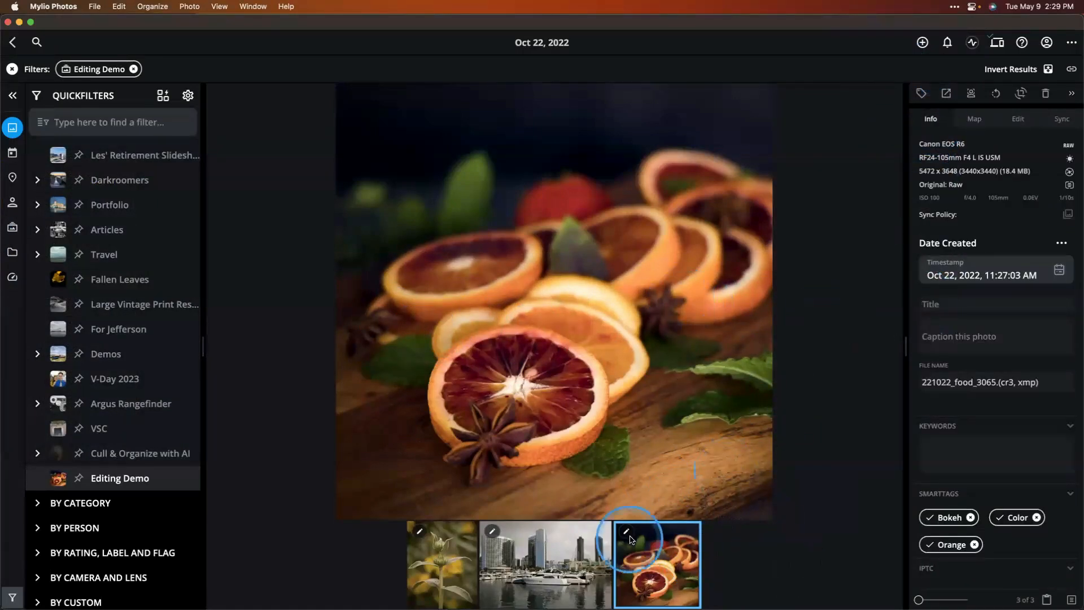
right_click(652, 559)
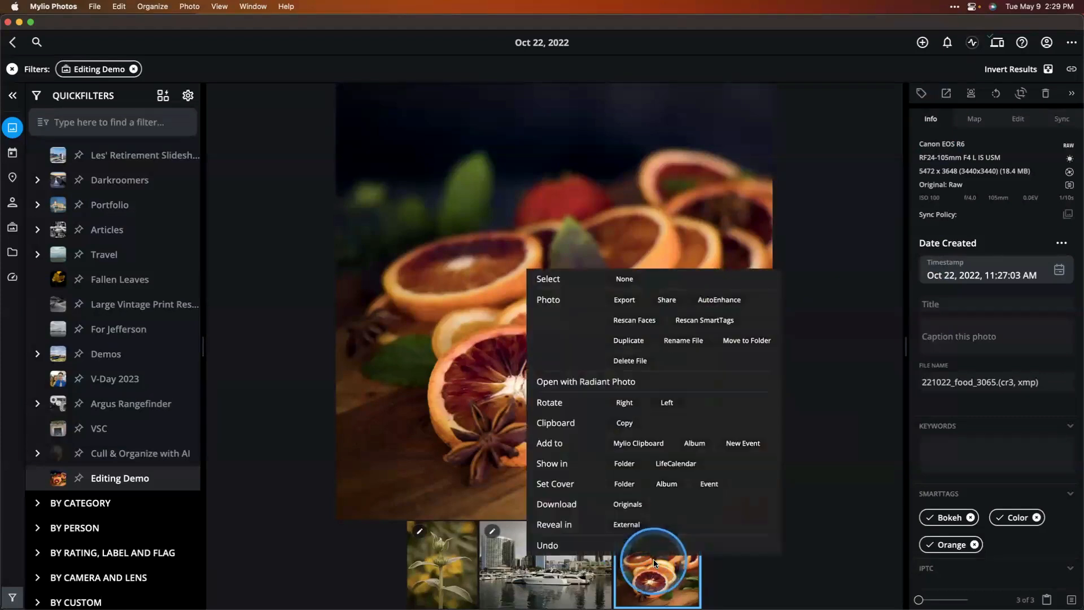
left_click(624, 464)
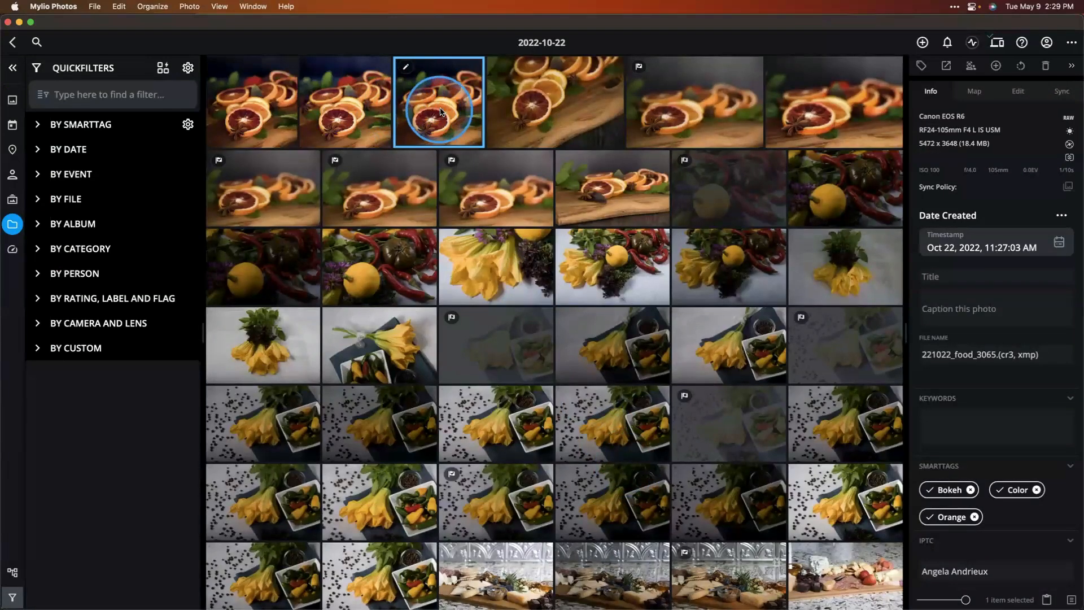
Inspect the file details of the edited orange slices copy next to the original raw photo
left_click(368, 109)
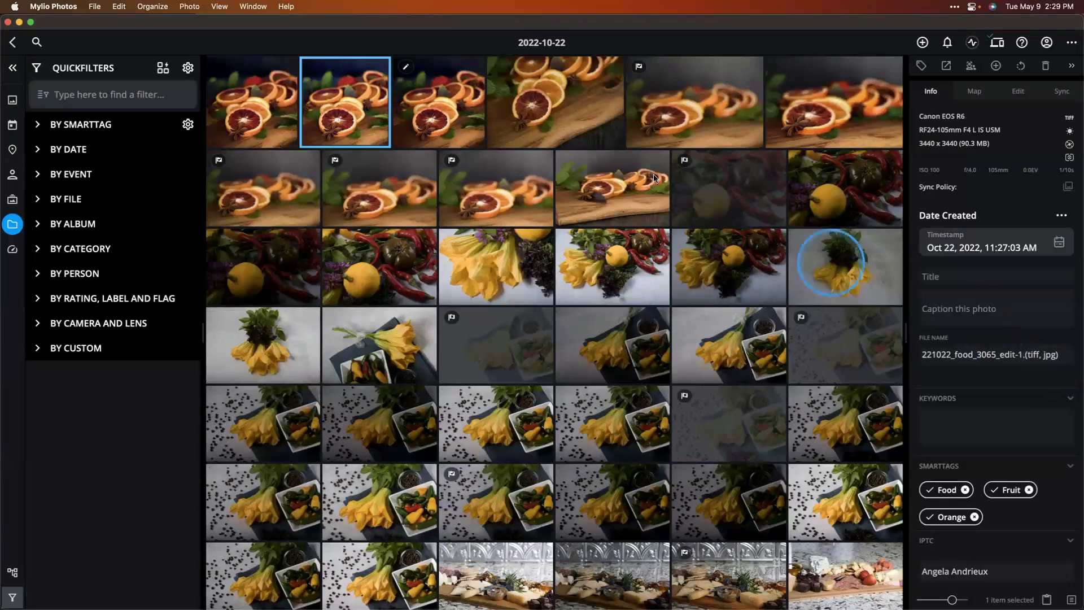
left_click(425, 91)
left_click(353, 102)
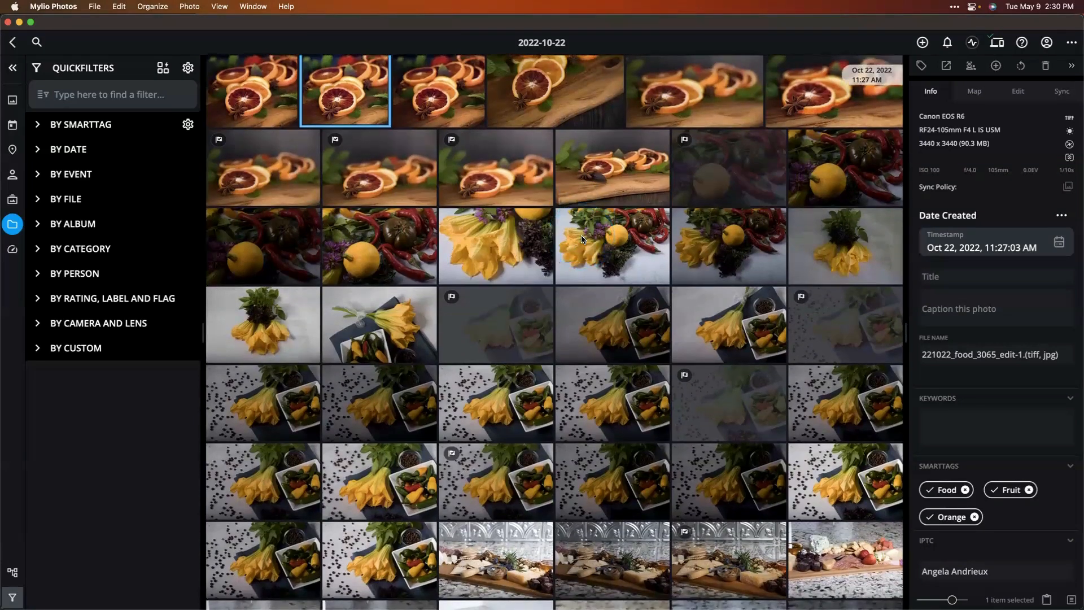
Open the four adjacent squash blossom photos starting at 221022_food_3090 in Radiant Photo, using Edit Original with RAW files preferred
scroll(582, 237, "down", 2)
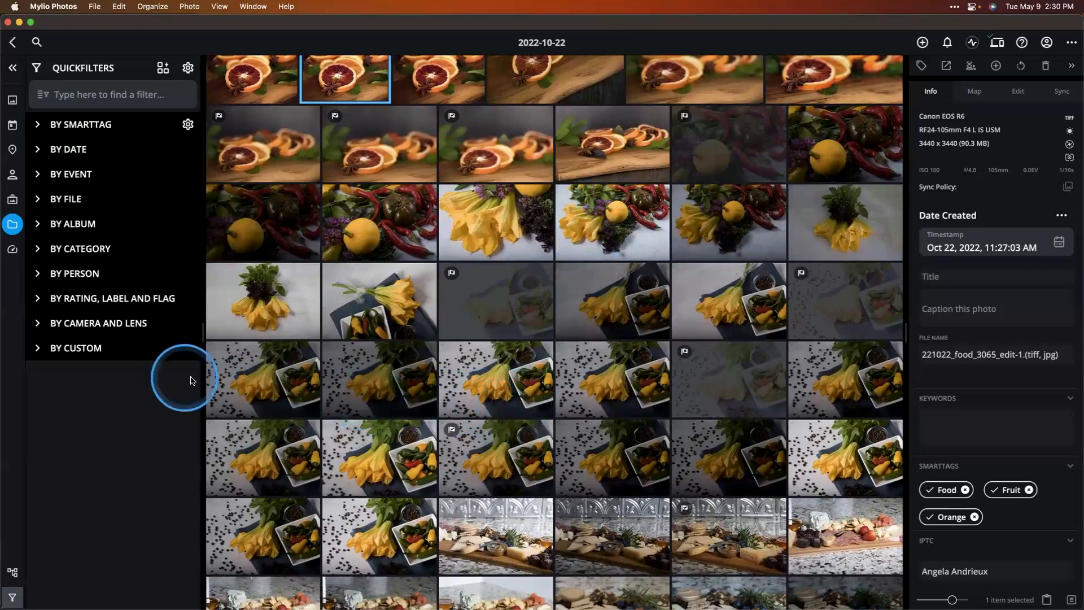
left_click(285, 382)
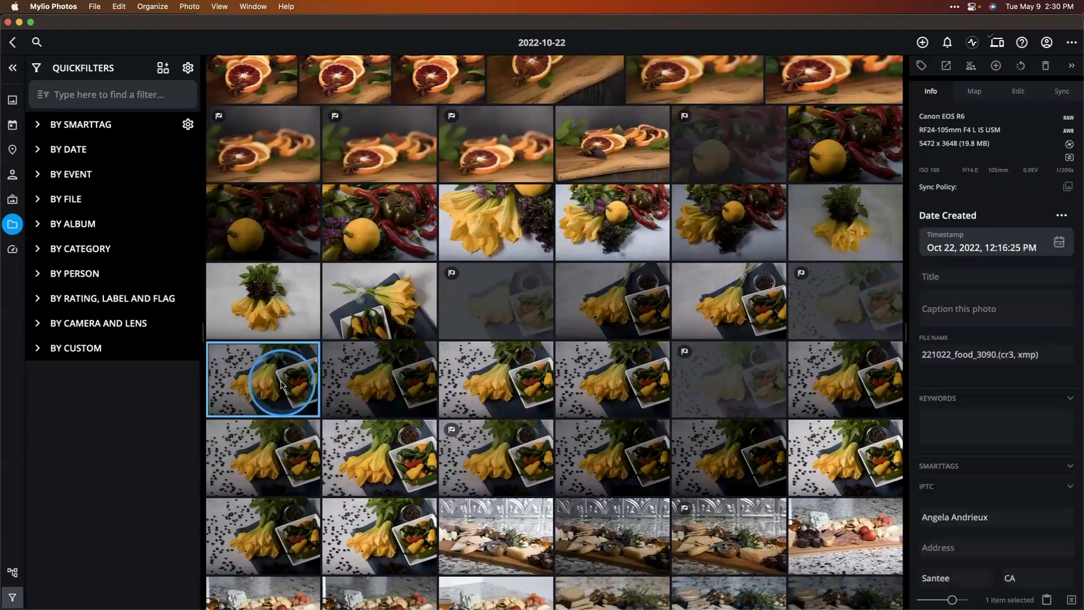
left_click(615, 379, "shift")
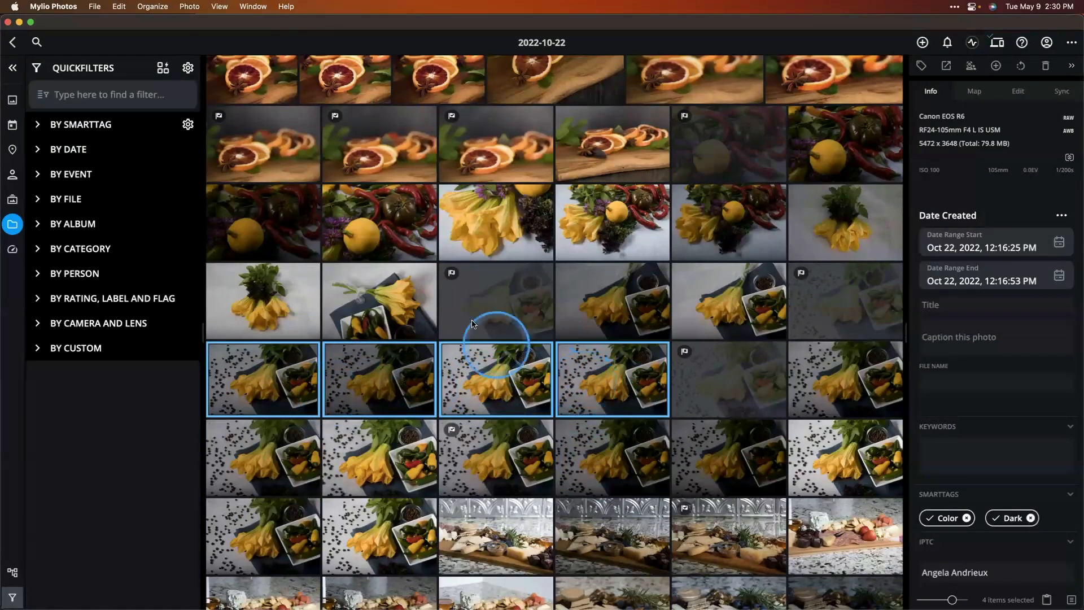
left_click(190, 7)
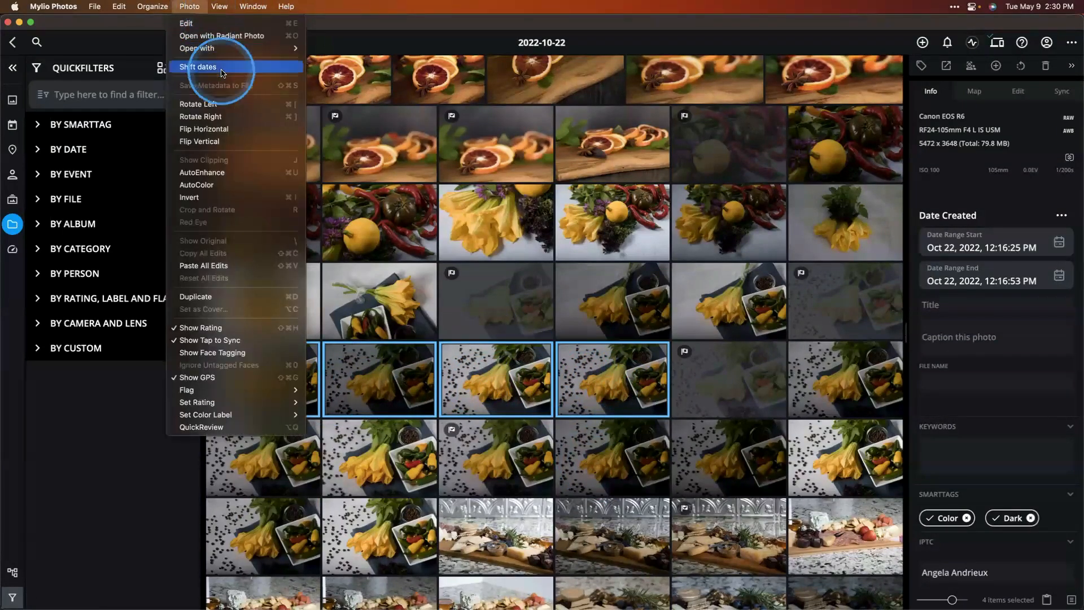
left_click(186, 36)
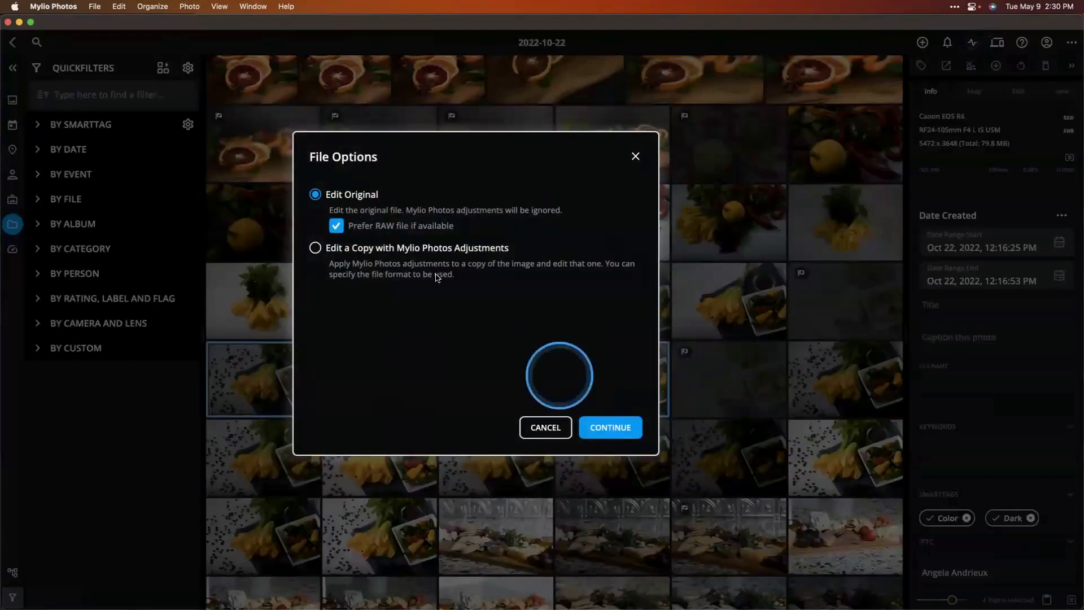
left_click(623, 431)
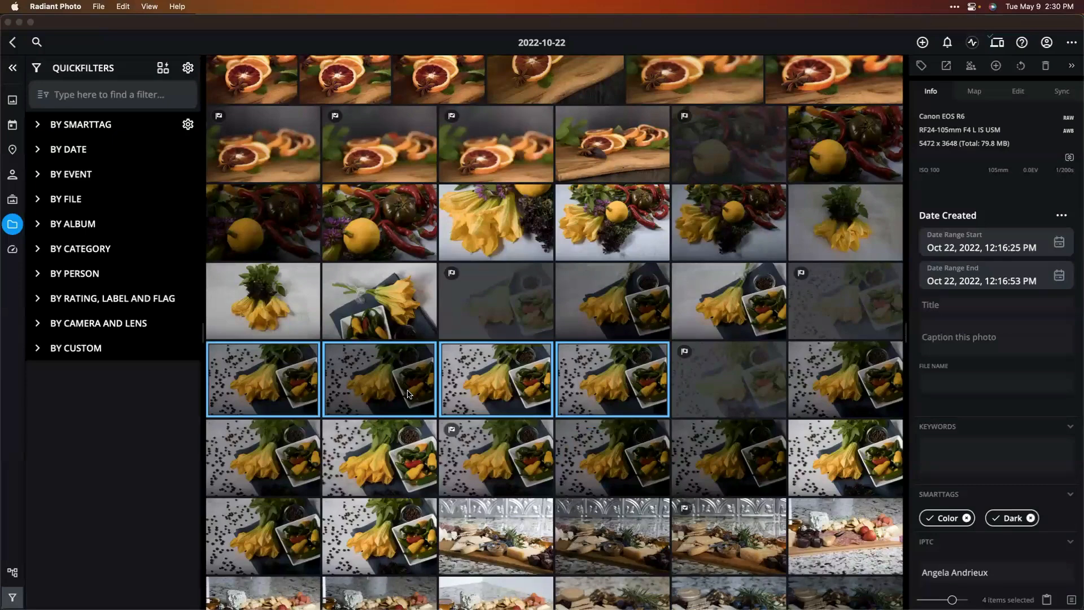
Switch to Radiant Photo to review the loaded squash blossom batch and its sync options, and return to Mylio Photos
key("super+Tab")
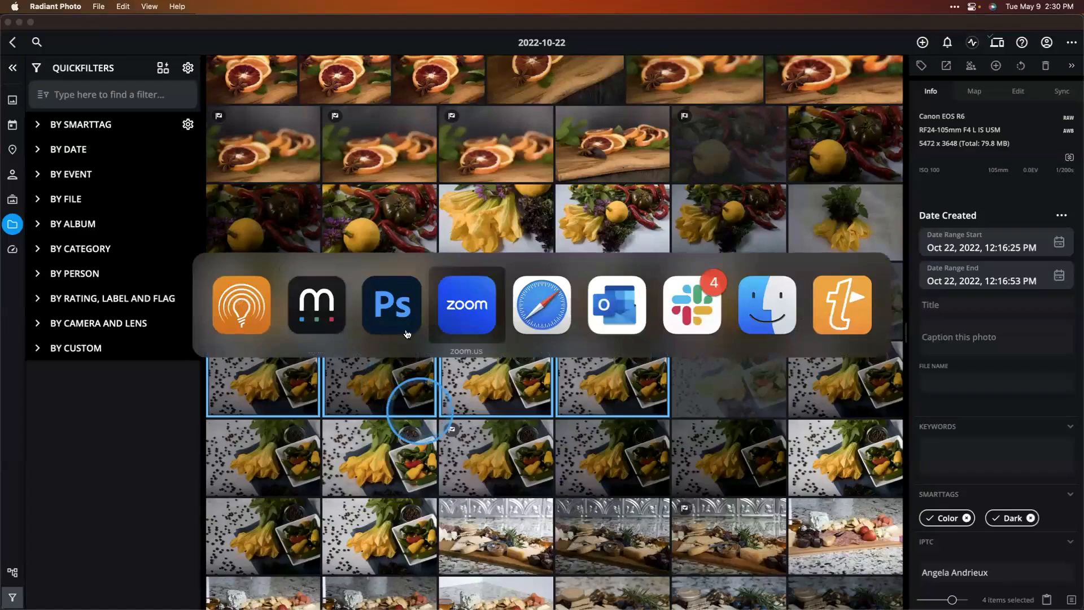
left_click(267, 333)
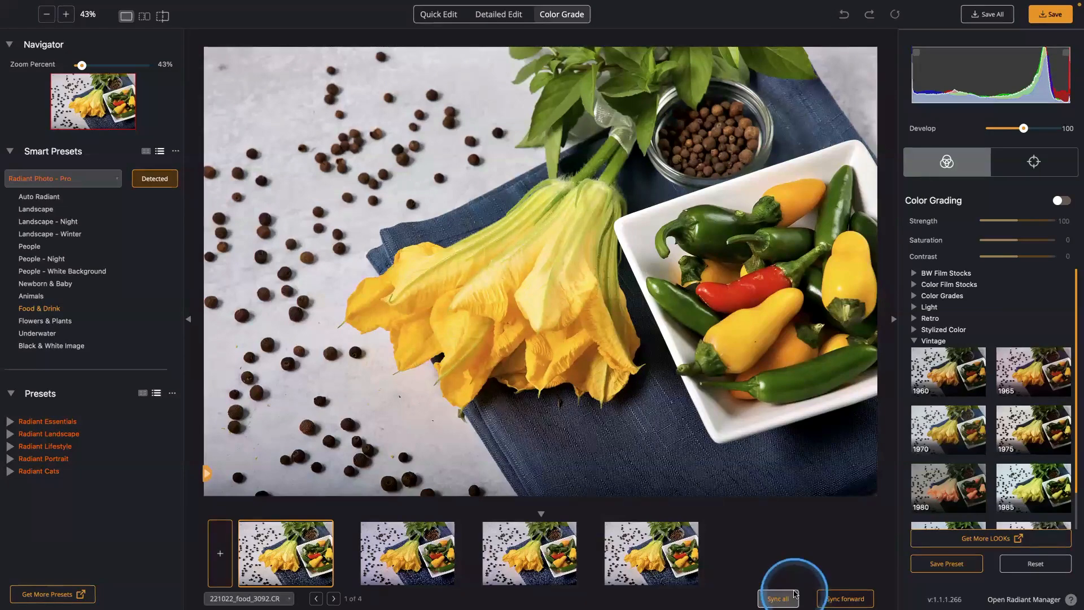
key("super+Tab")
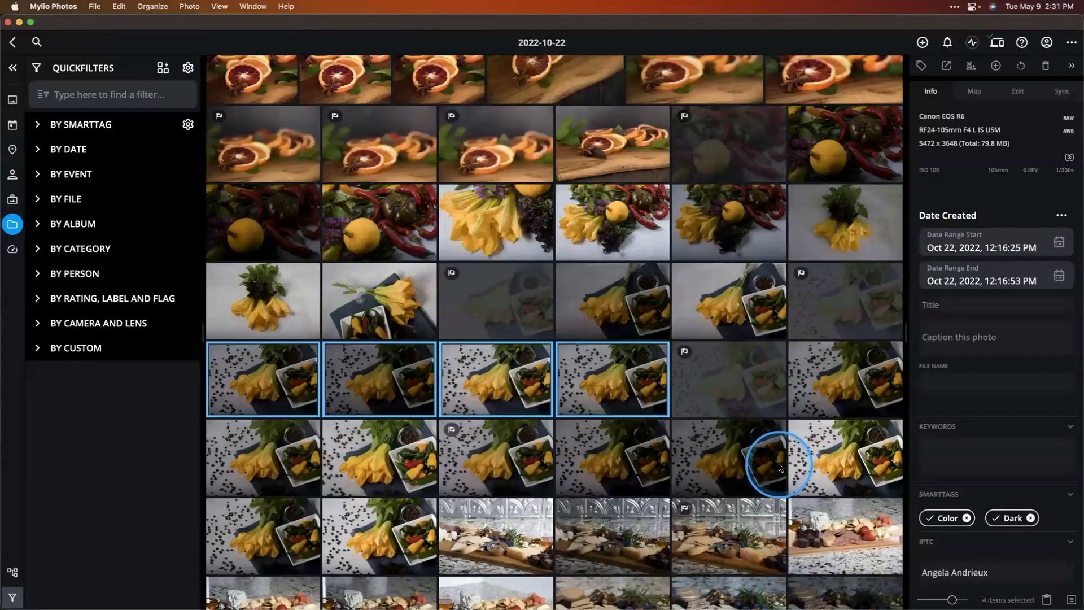